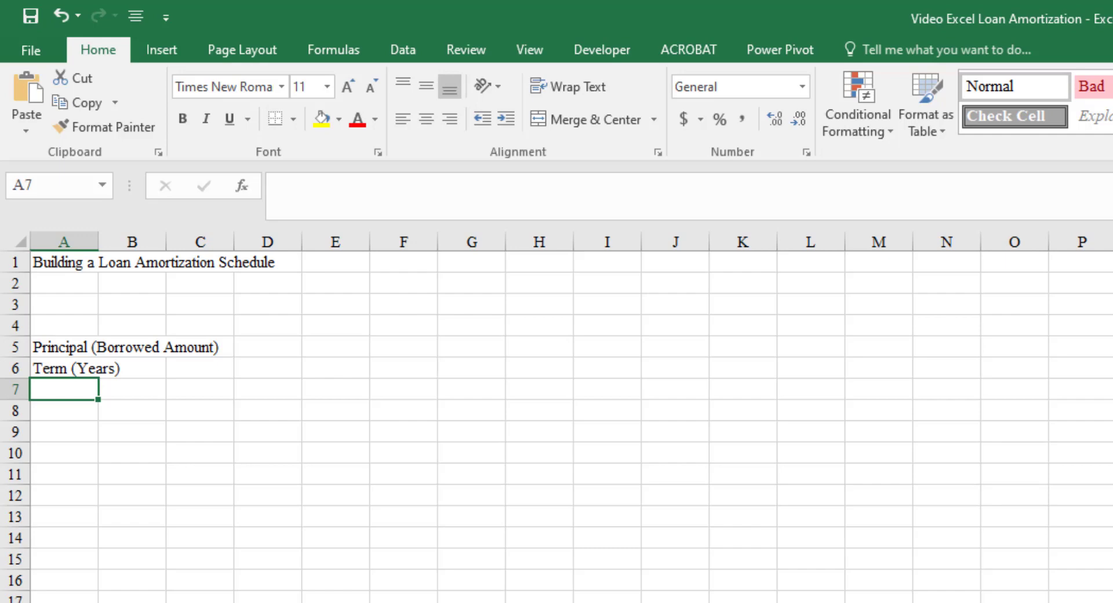
Step: Enter the labels "Interest Rate (APR)" in A7 and "Payment Frequency" in A8
type("Interest Rate (APR)")
key("Return")
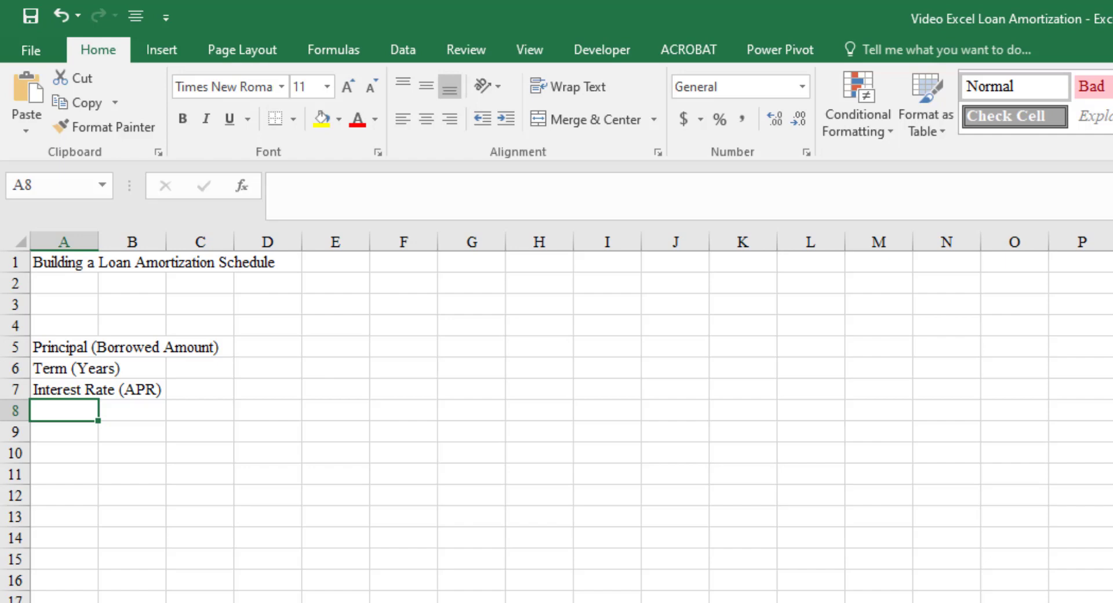
type("Payment Frequency")
key("Return")
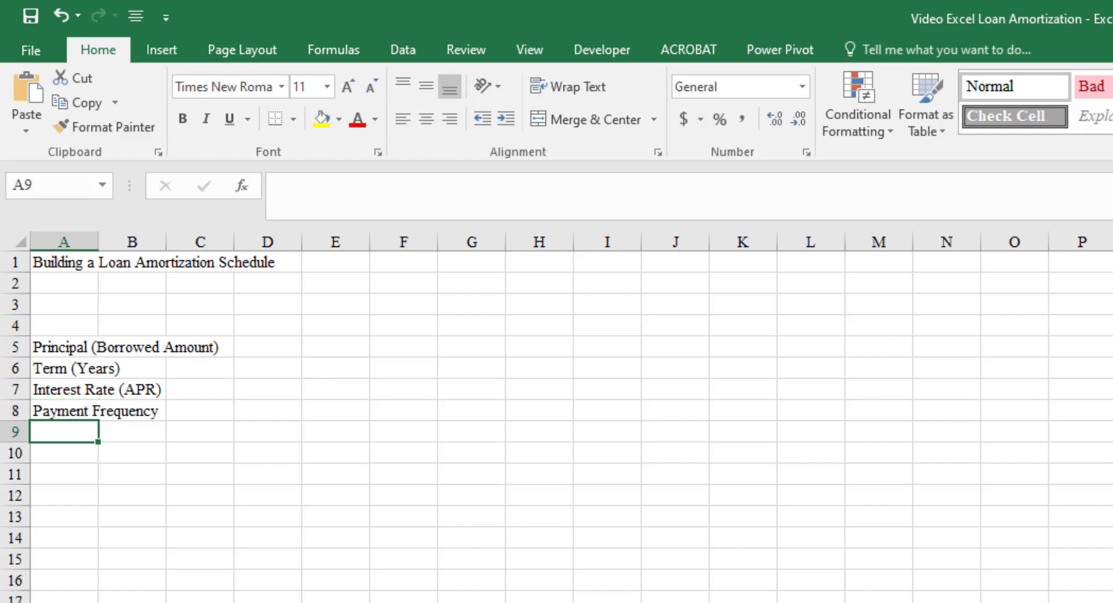
Step: AutoFit the width of column A to the "Principal (Borrowed Amount)" label in A5
key("ctrl+Up")
key("ctrl+Up")
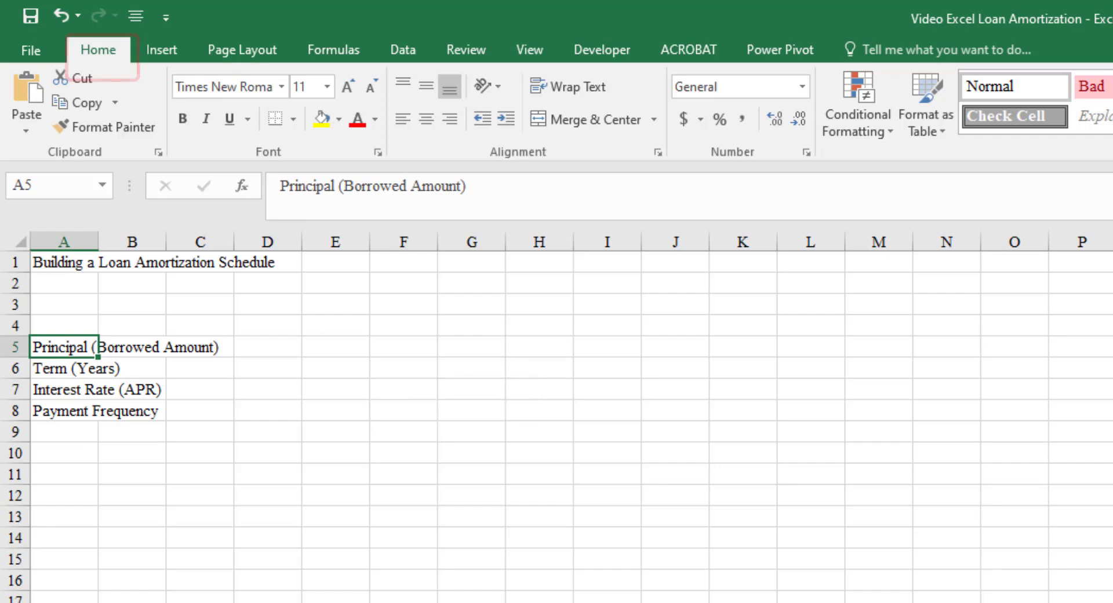
key("alt")
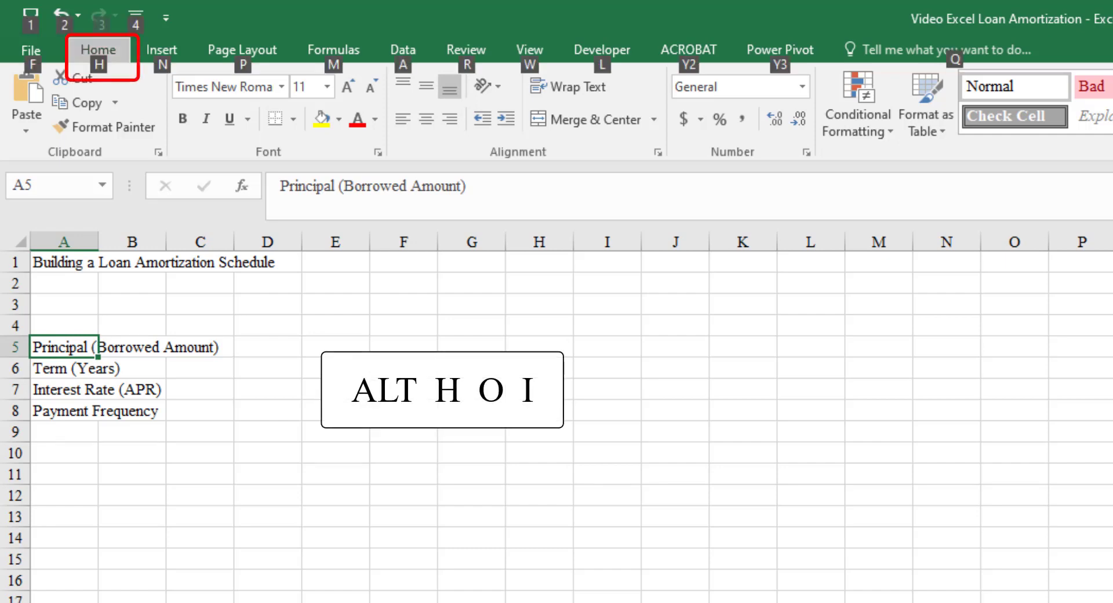
key("h")
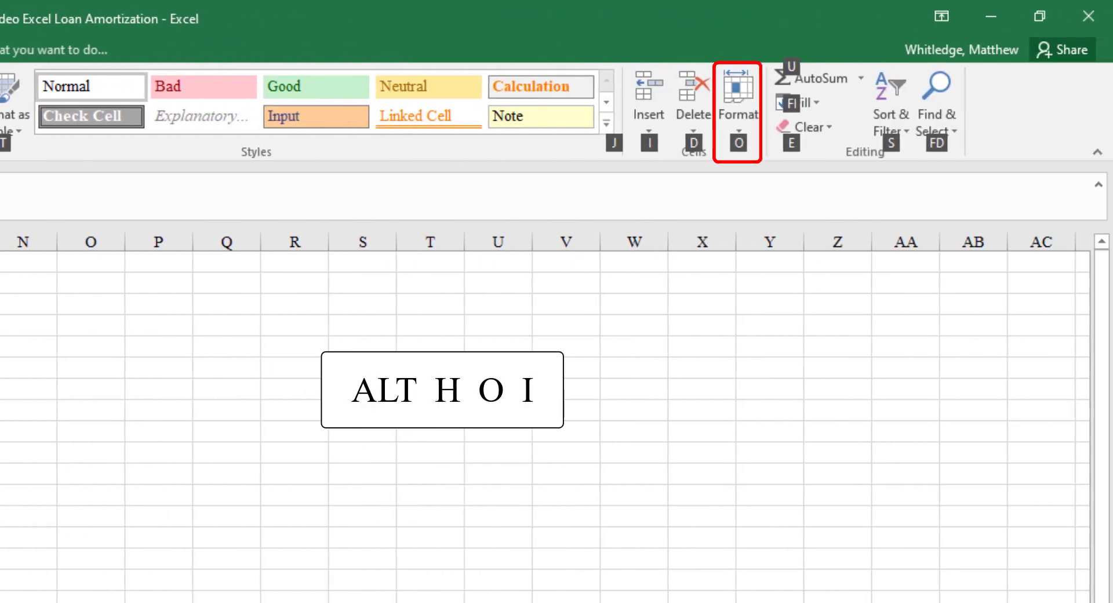
key("o")
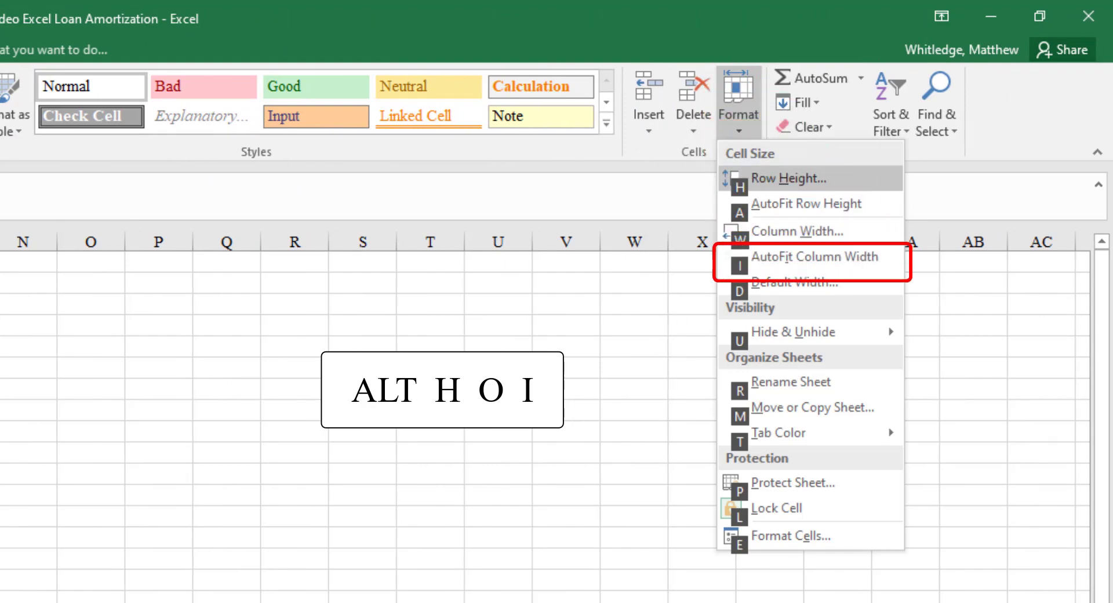
key("i")
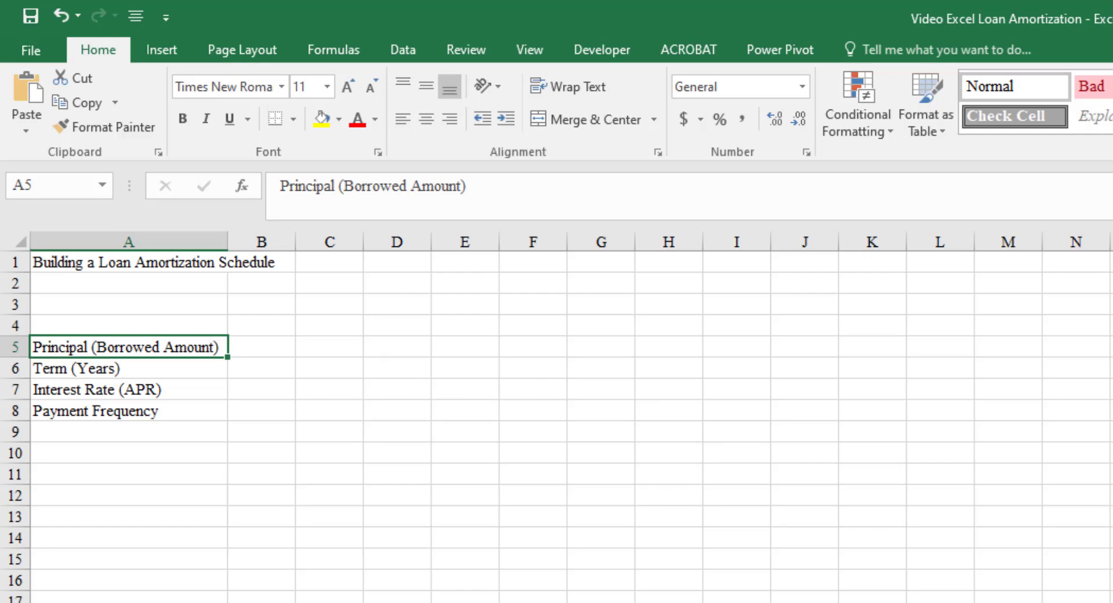
Step: Enter the loan values in B5:B8: principal 200000, term 30, interest rate 0.05 and payment frequency 12
left_click(261, 346)
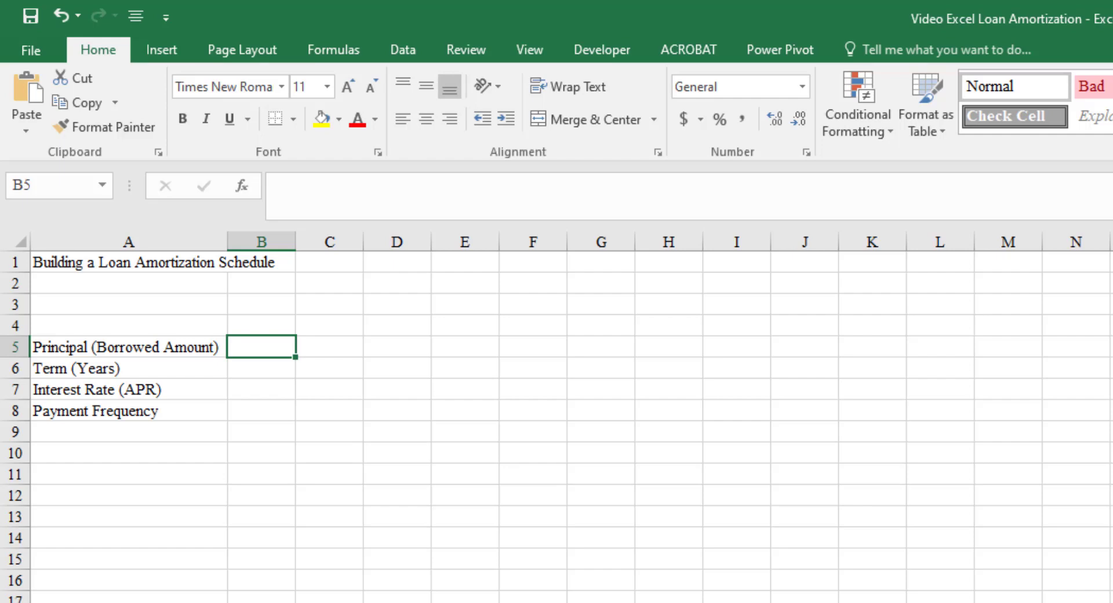
type("200000")
key("Return")
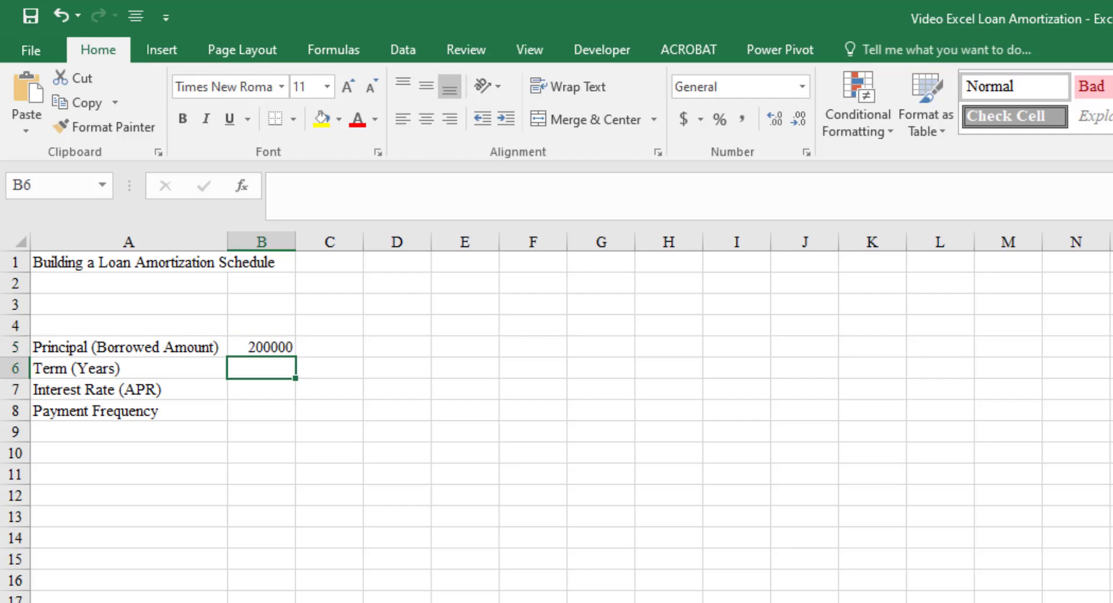
type("30")
key("Return")
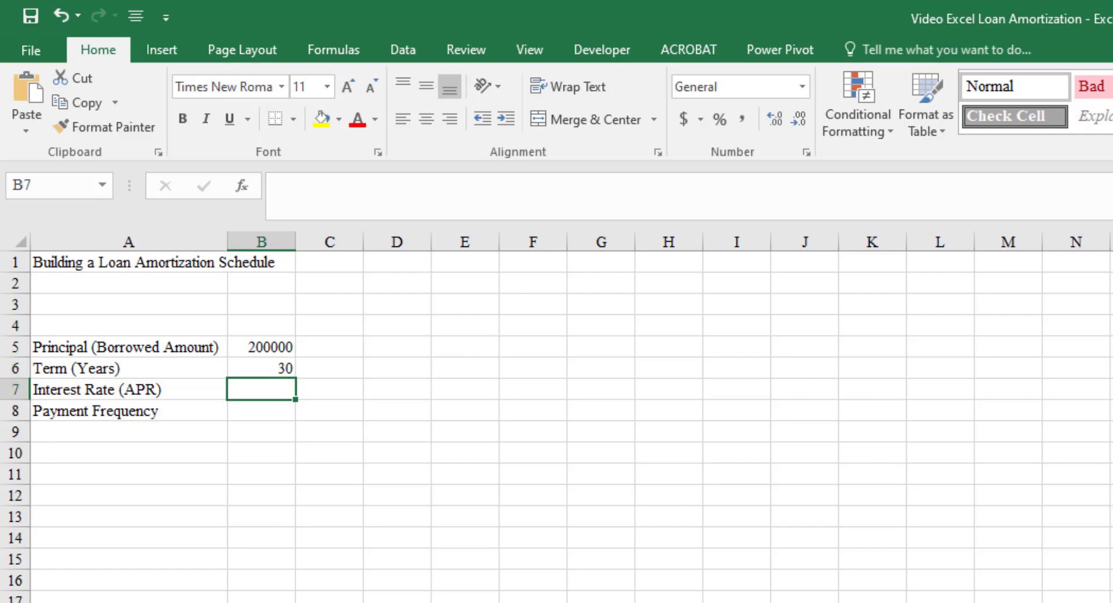
type("0.05")
key("Return")
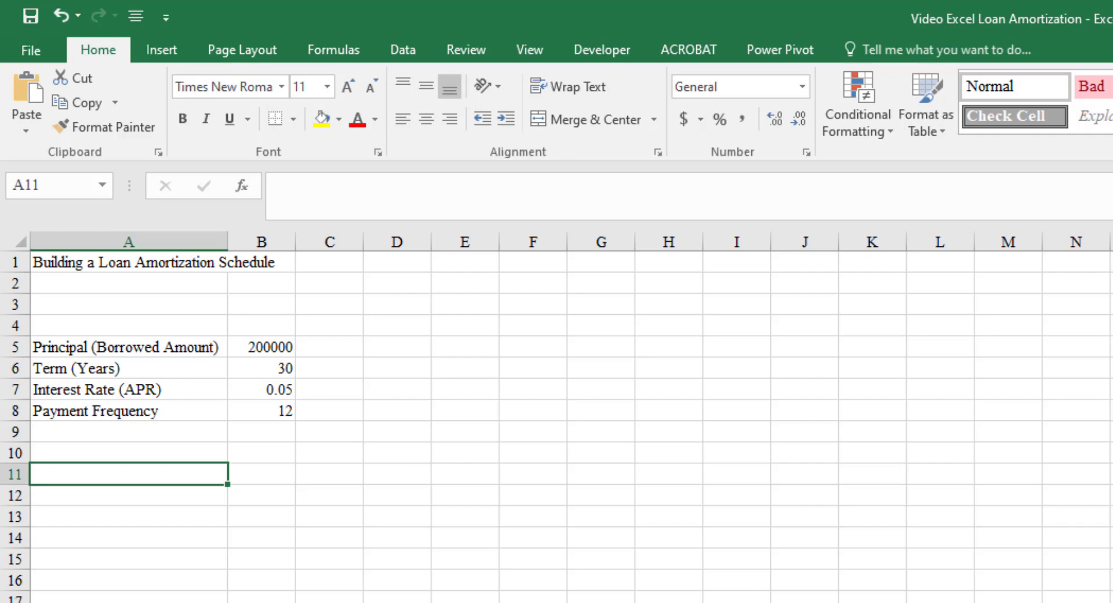
Step: Enter the header "Month" in A11 and the first month number, 1, in A12
type("Month")
key("Return")
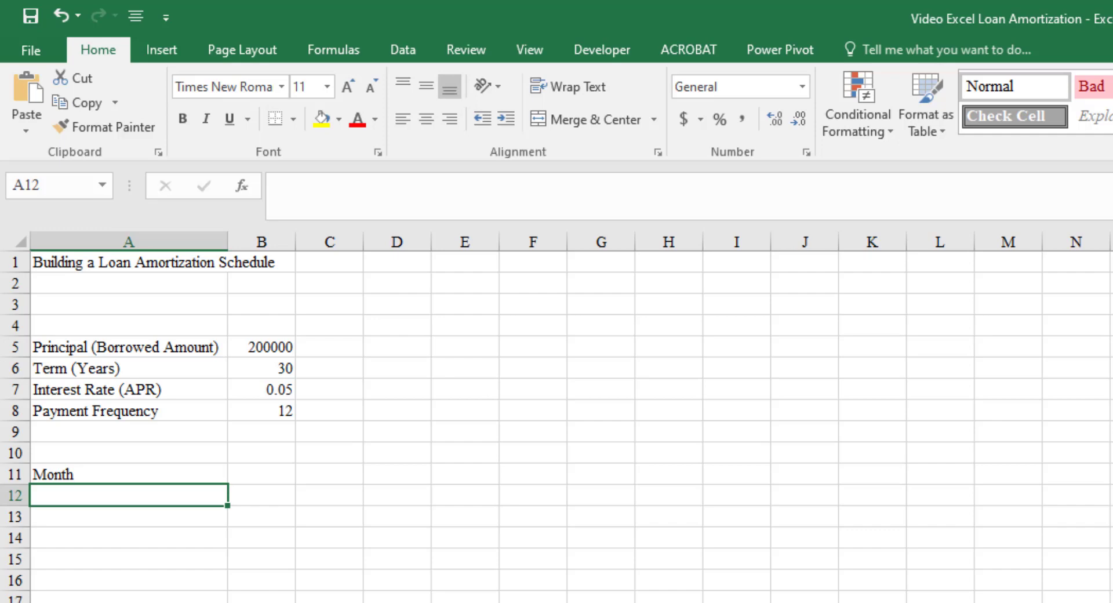
type("1")
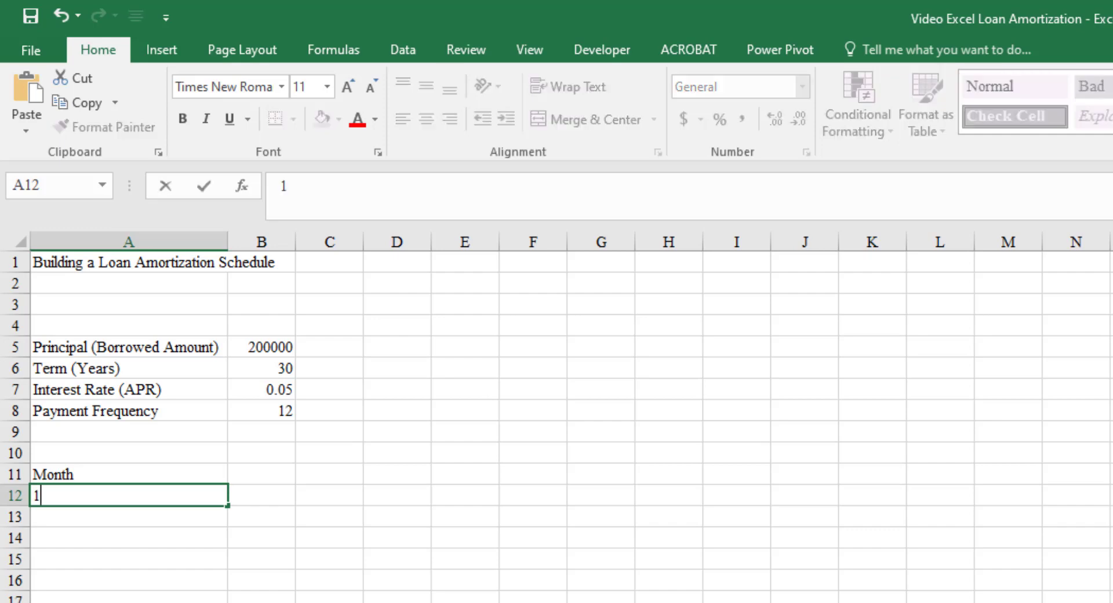
key("Return")
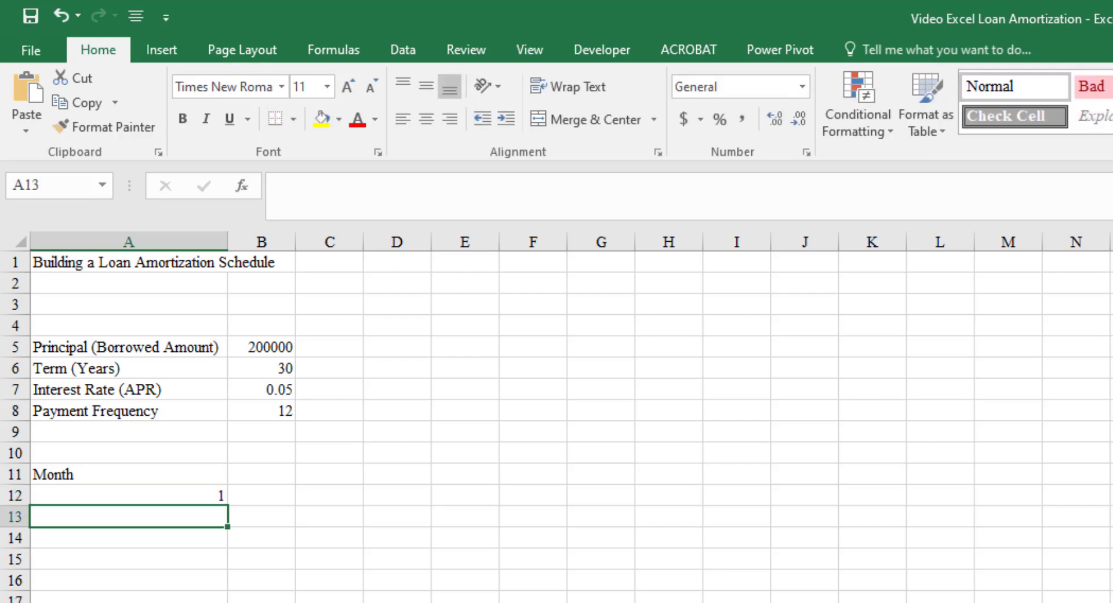
Step: Fill a linear series down column A from A12 with step value 1 and stop value 360, and check its end
key("Up")
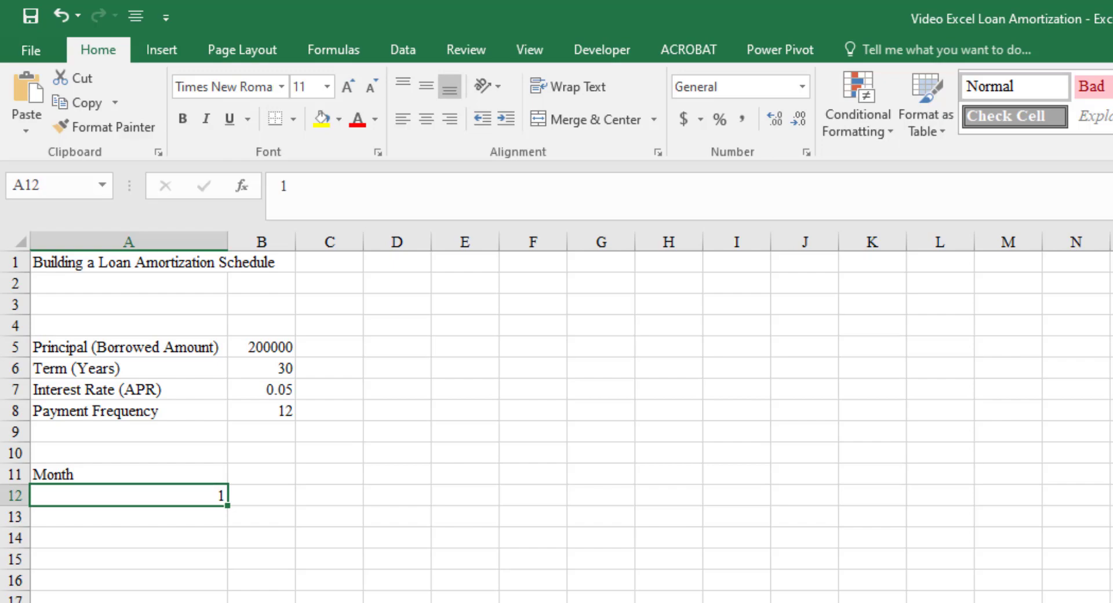
key("alt")
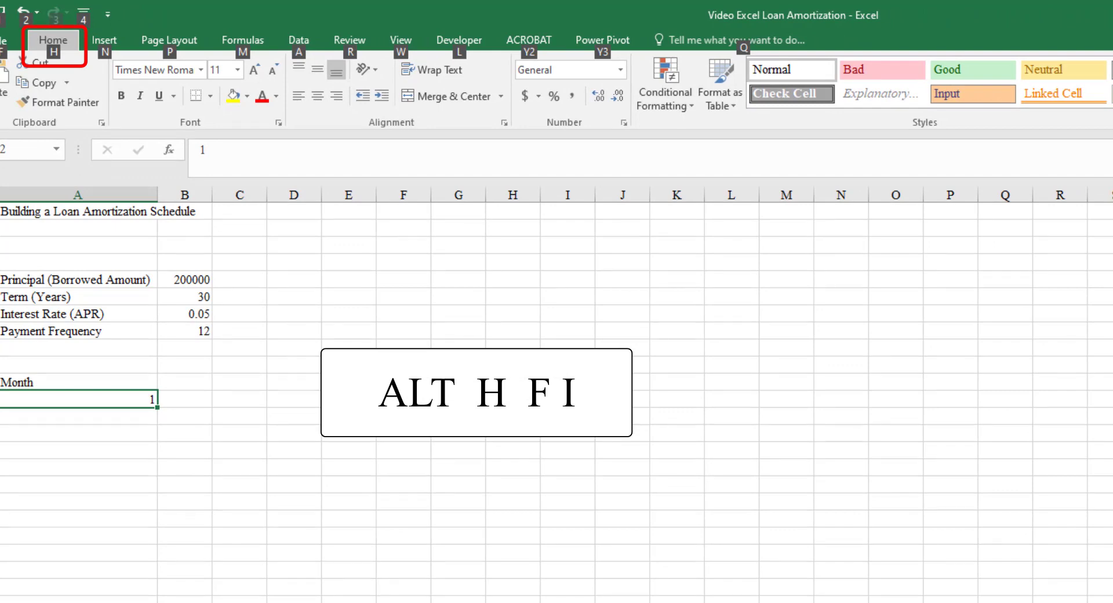
key("h")
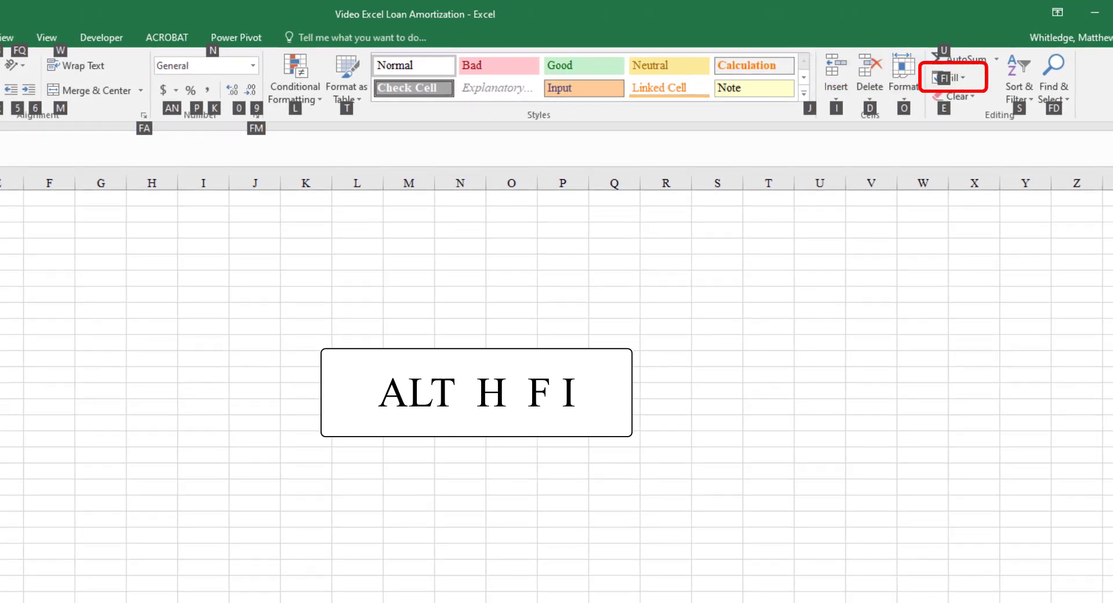
key("f")
key("i")
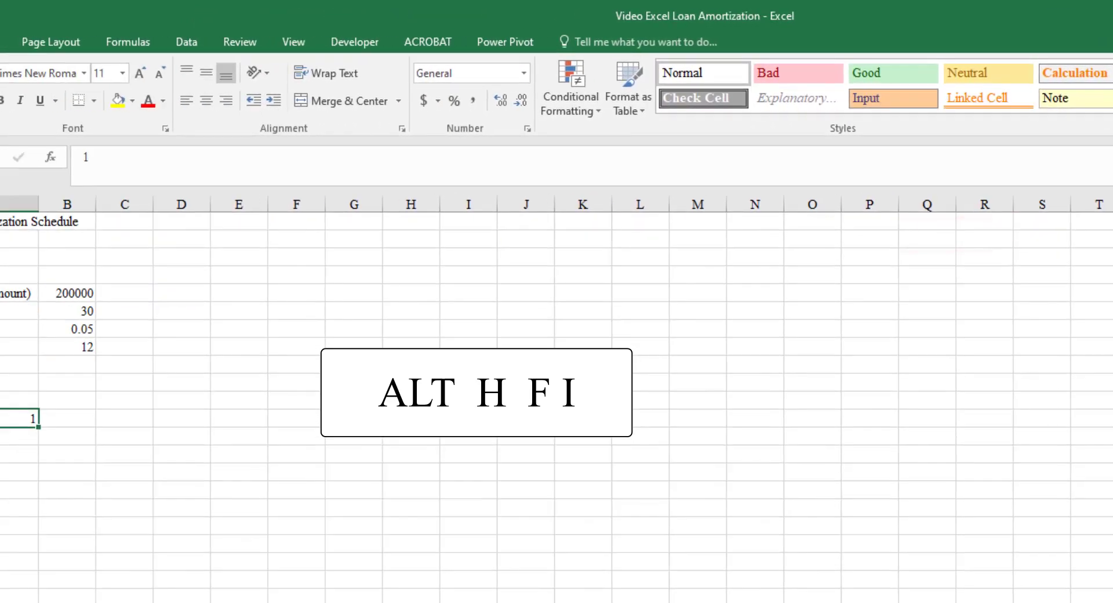
key("s")
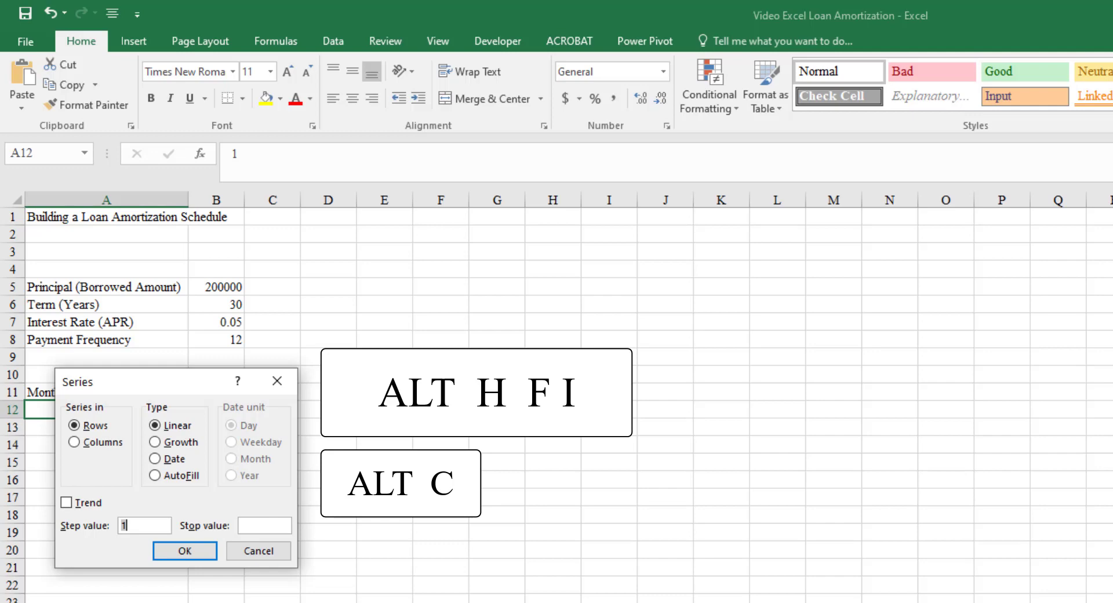
key("alt+c")
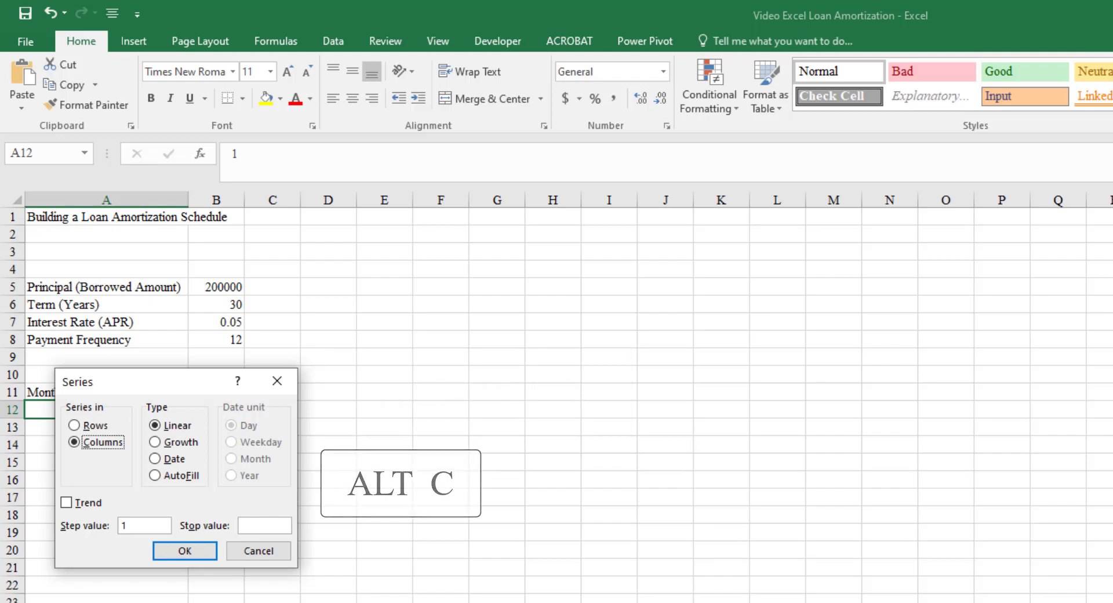
key("Tab")
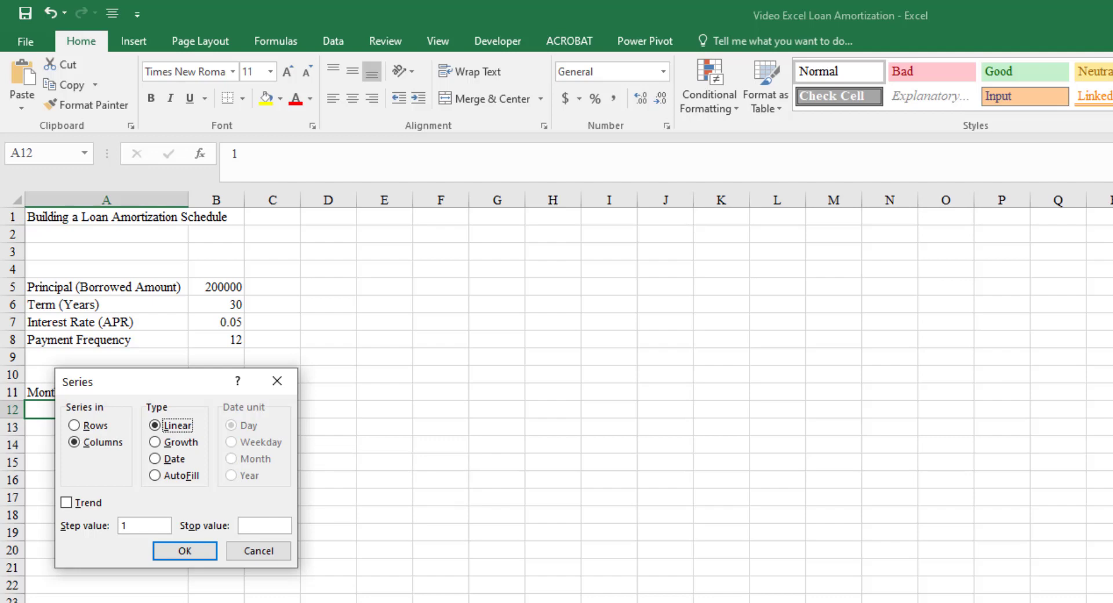
key("Tab")
key("Tab")
key("Tab")
type("360")
key("Return")
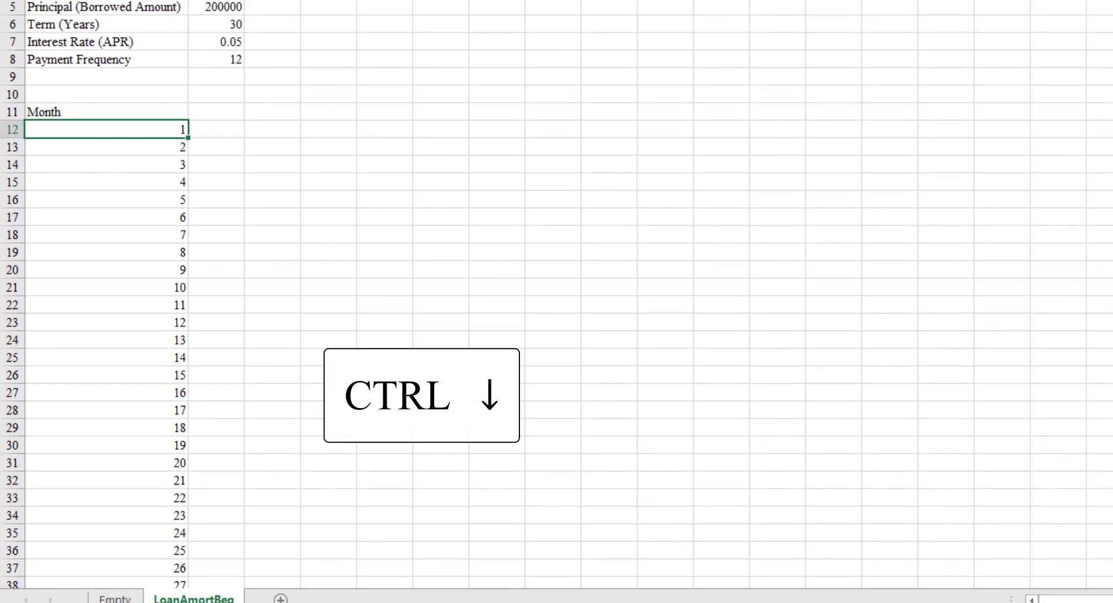
key("ctrl+Down")
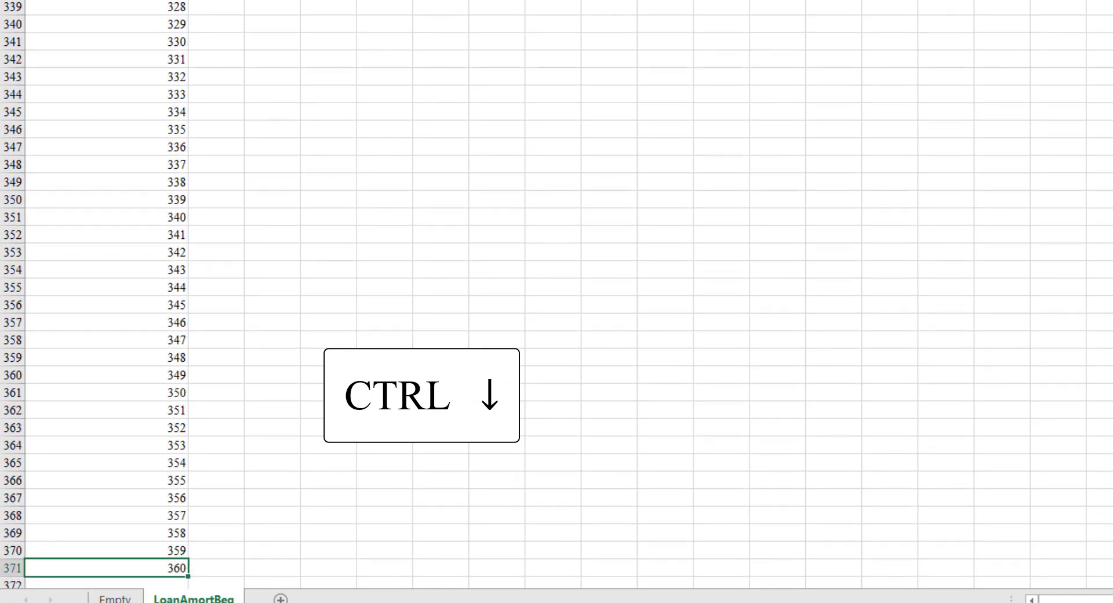
key("ctrl+Up")
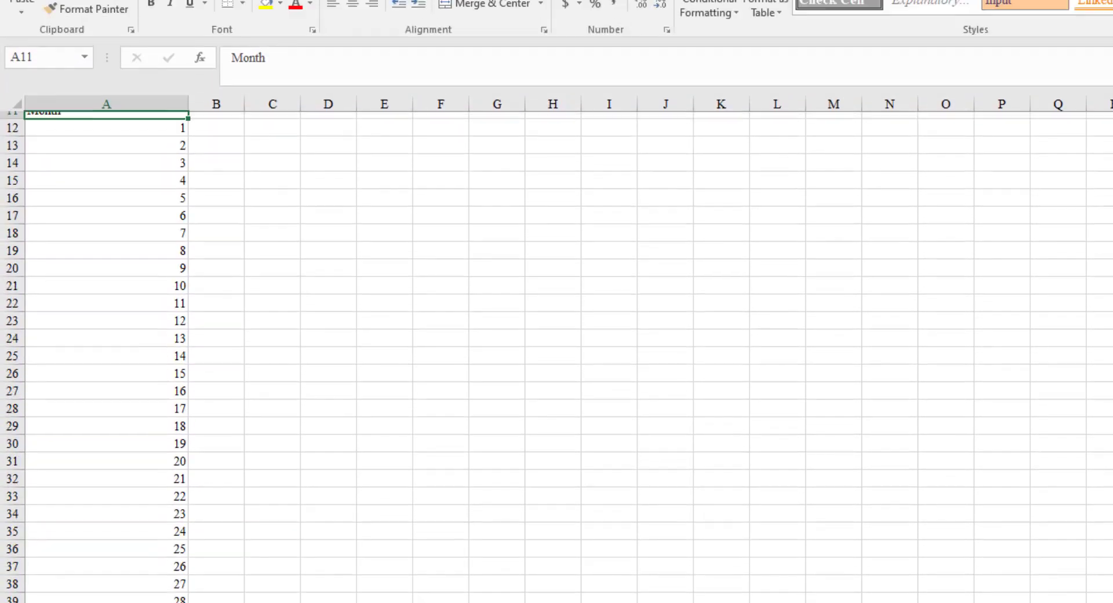
Step: Clear all the month numbers below the "Month" header, starting from A12
scroll(556, 348, "up", 4)
left_click(107, 314)
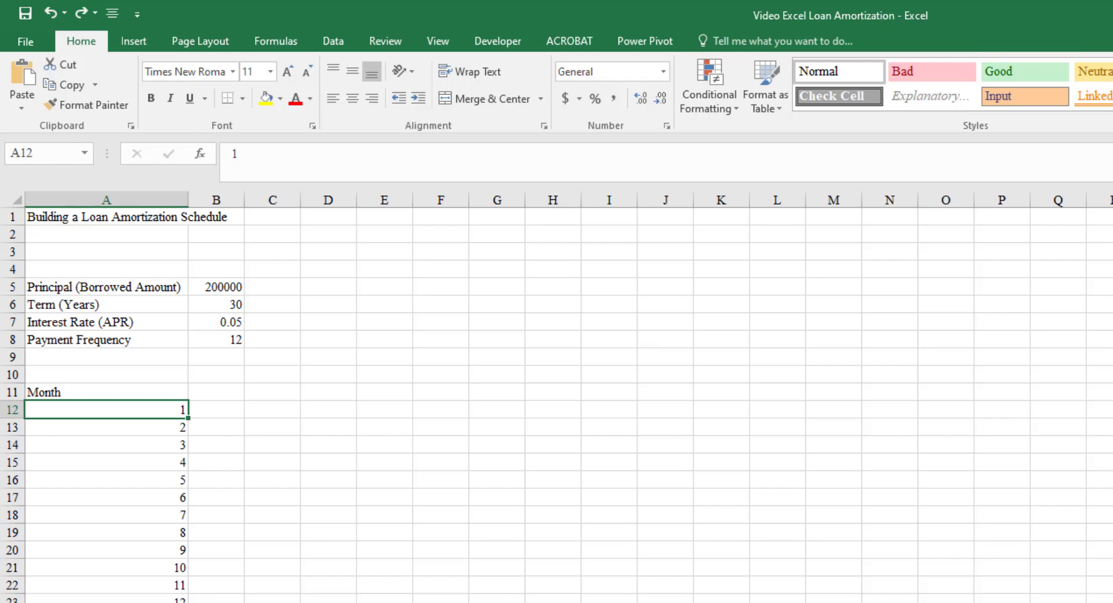
key("ctrl+shift+Down")
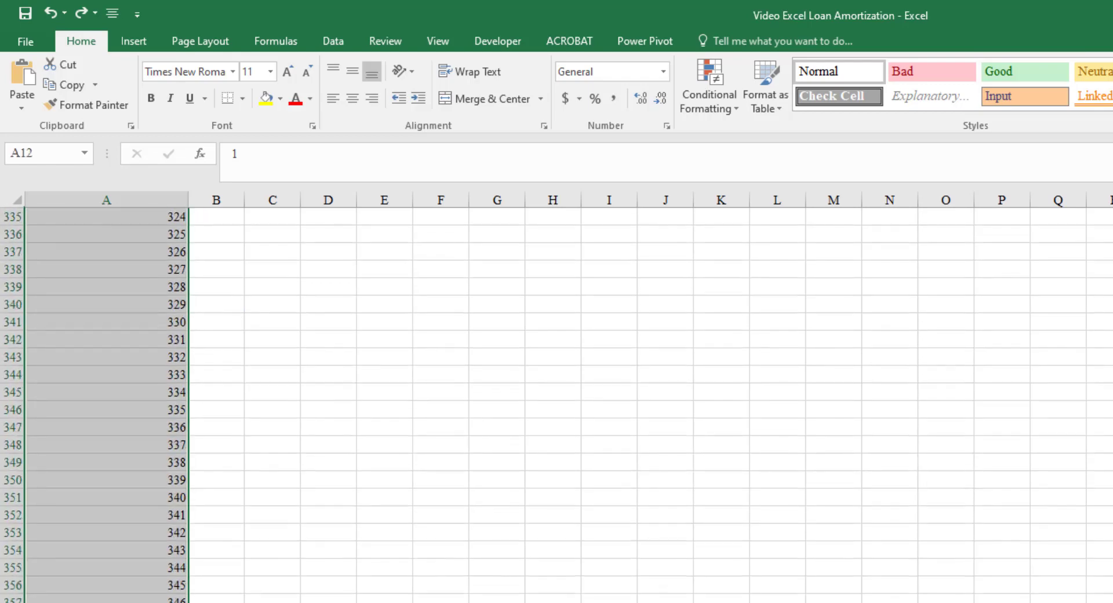
key("Delete")
key("Up")
key("Down")
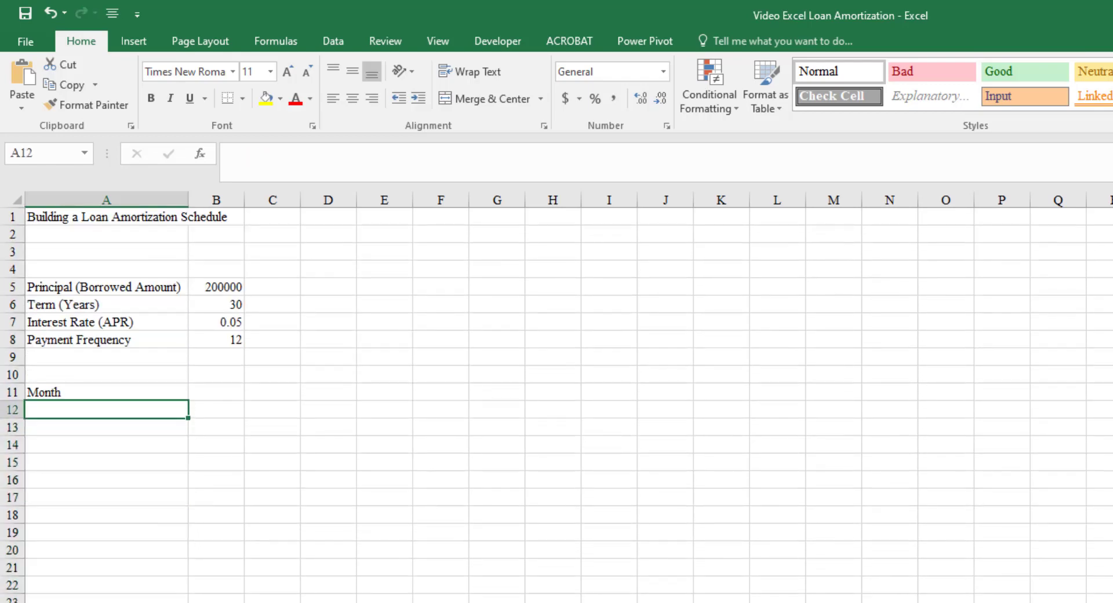
Step: Enter the month numbers 1, 2 and 3 in cells A12 to A14
type("1")
key("Return")
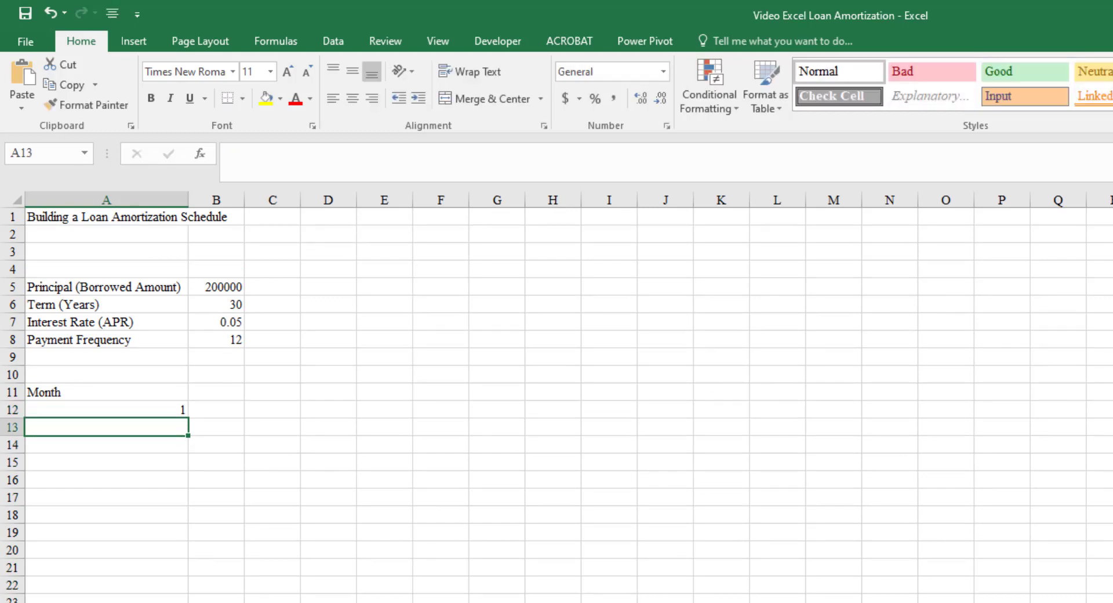
type("2")
key("Return")
type("3")
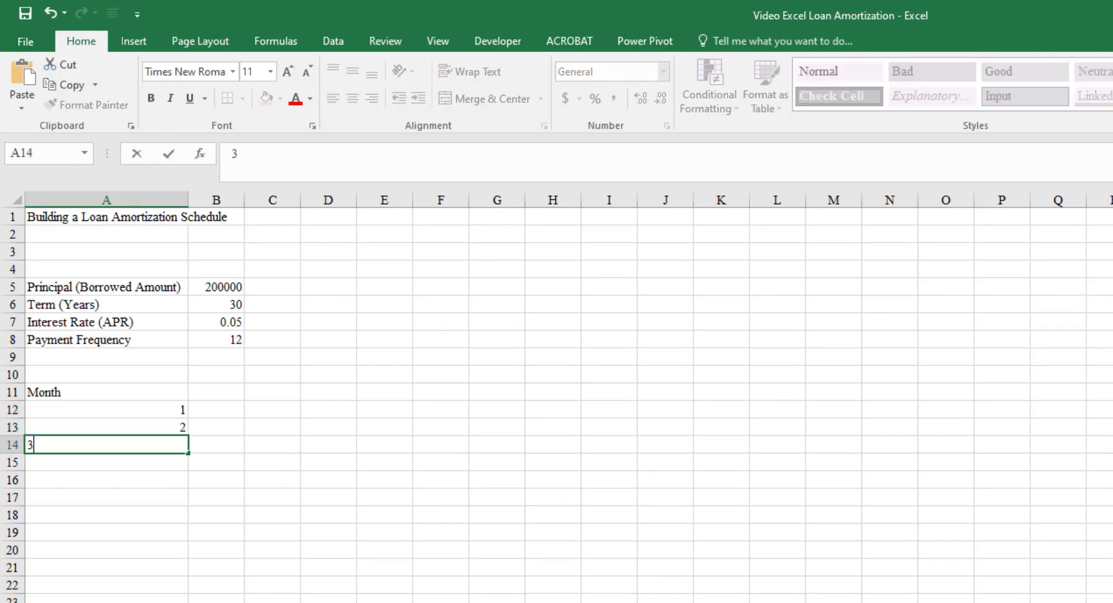
key("Return")
Step: Extend the 1, 2, 3 pattern from A12:A14 down column A to month 360, and return to the header row at B11
key("Up")
key("Up")
key("Up")
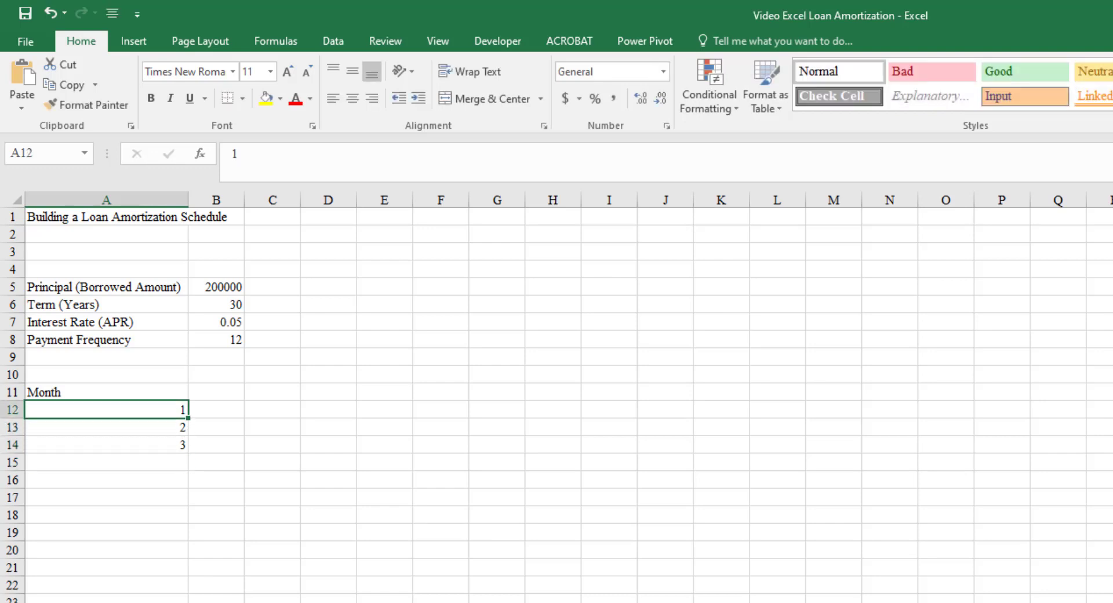
key("shift+Down")
key("shift+Down")
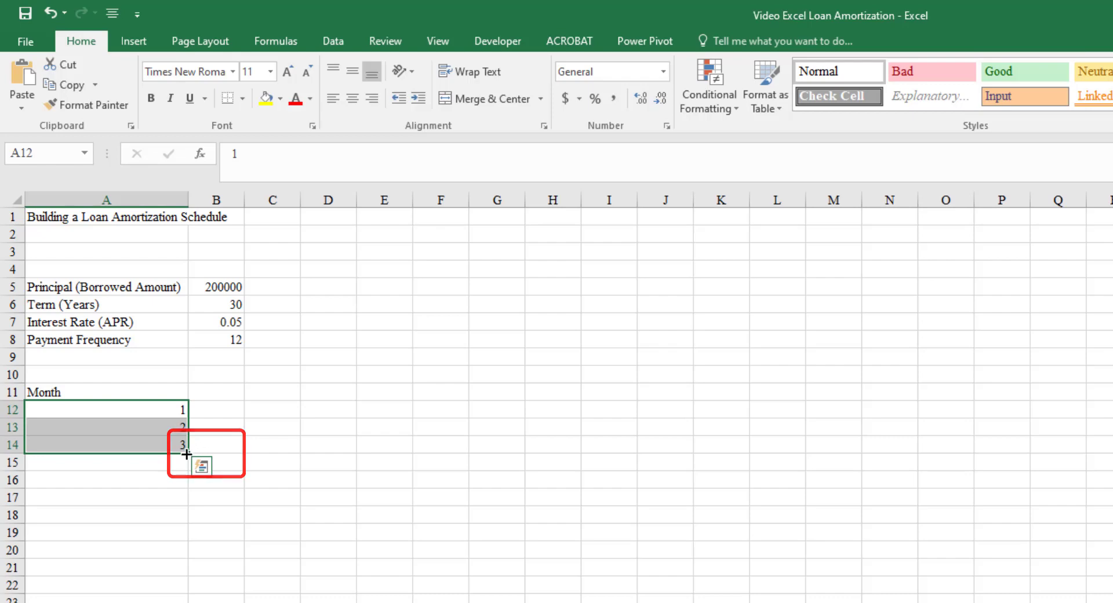
left_click_drag(186, 454, 190, 602)
left_click_drag(189, 483, 190, 580)
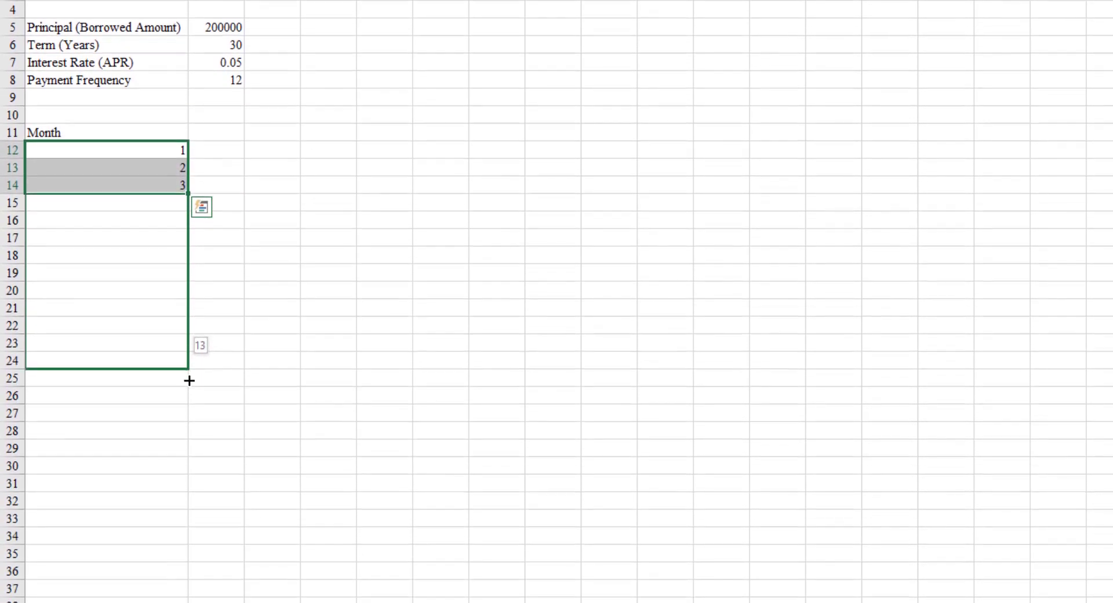
left_click_drag(190, 405, 177, 527)
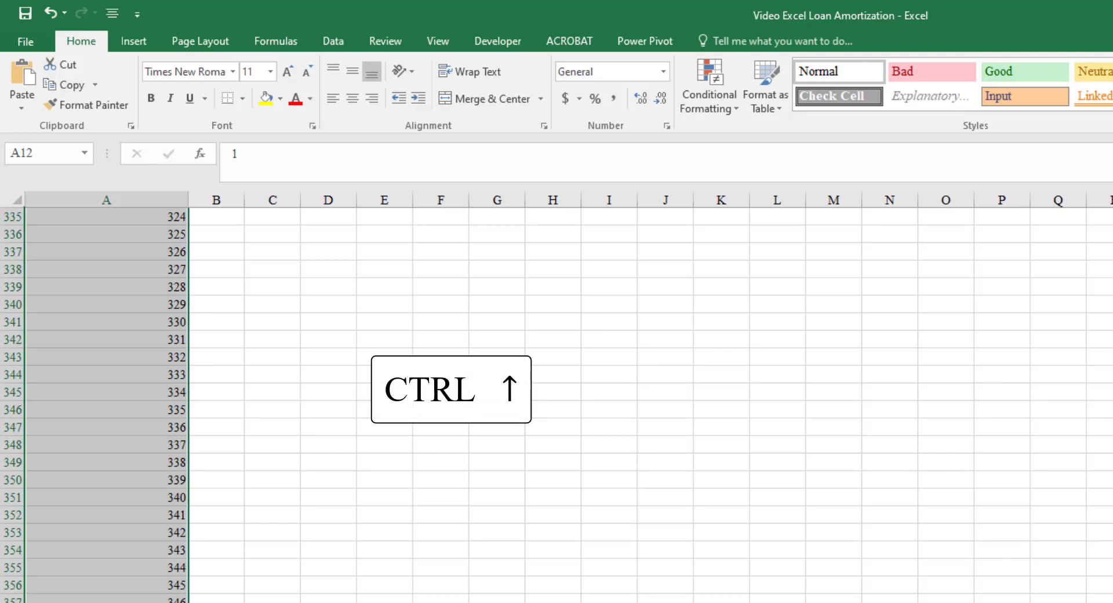
key("ctrl+Up")
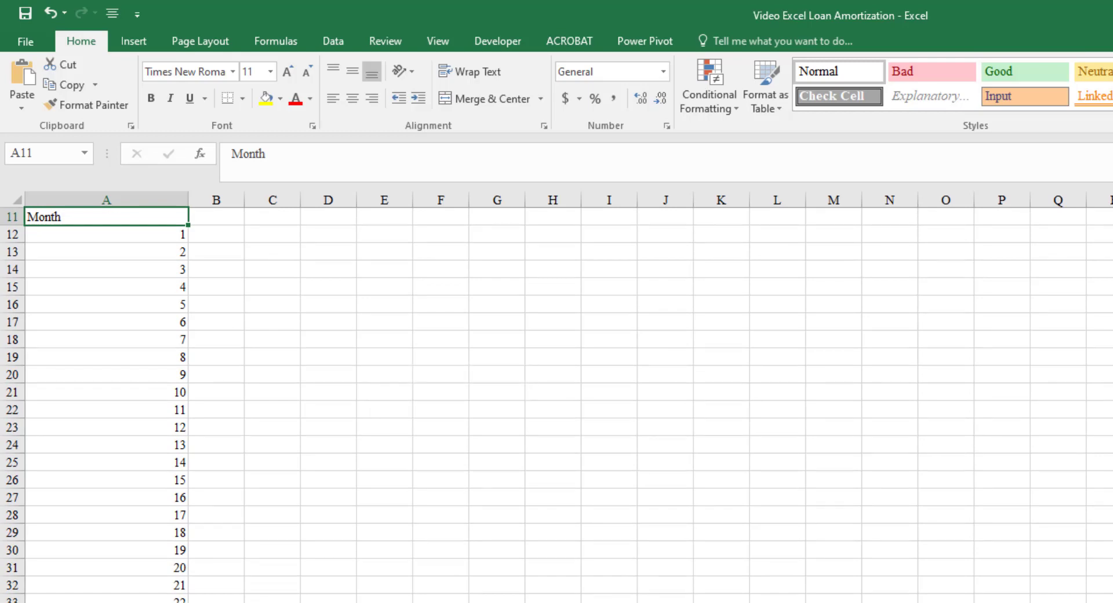
key("Right")
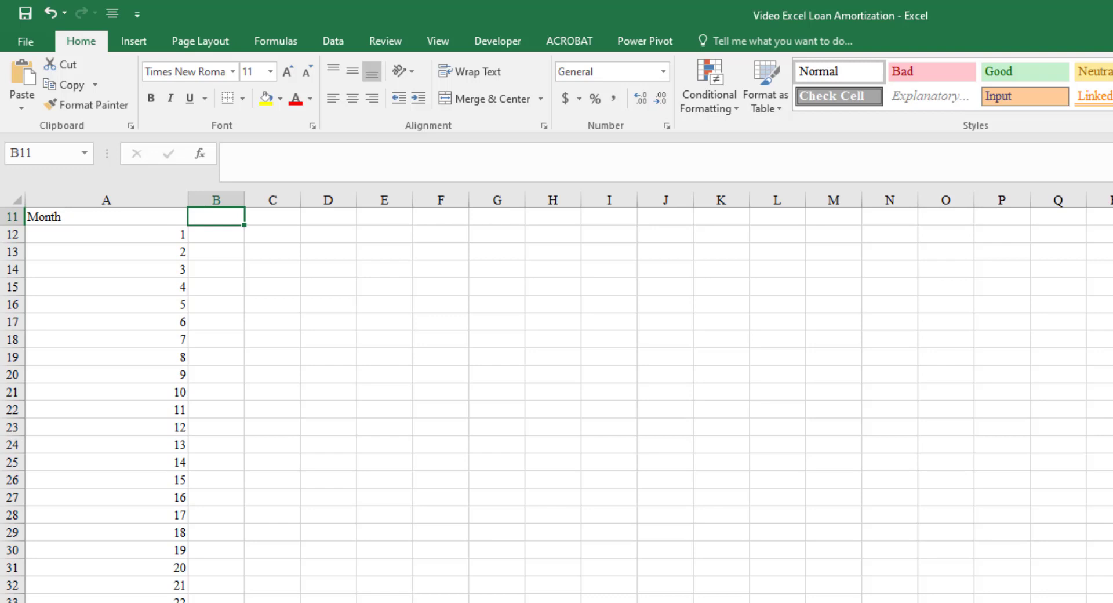
Step: Enter the column headers Payment, Principal, Interest and Ending Balance in cells B11 to E11
type("Payment")
key("Tab")
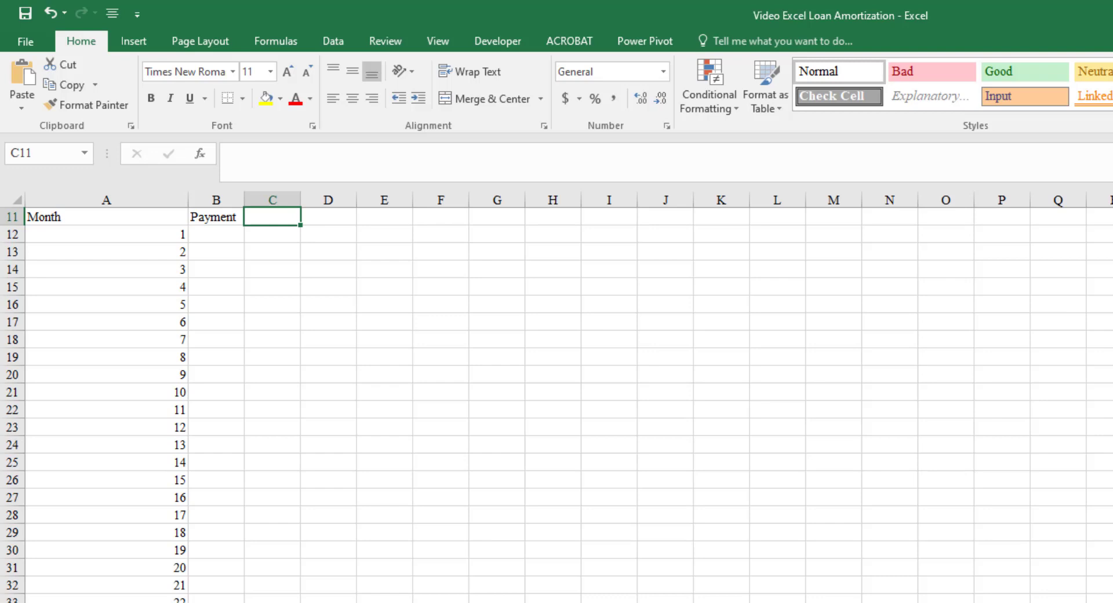
type("Principal")
key("Tab")
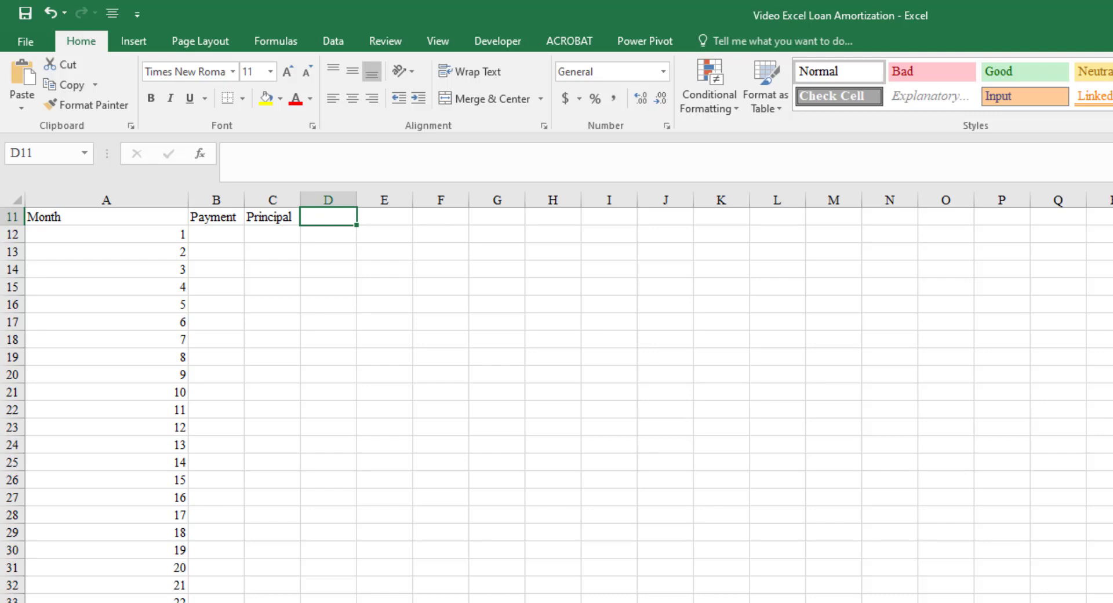
type("Interest")
key("Tab")
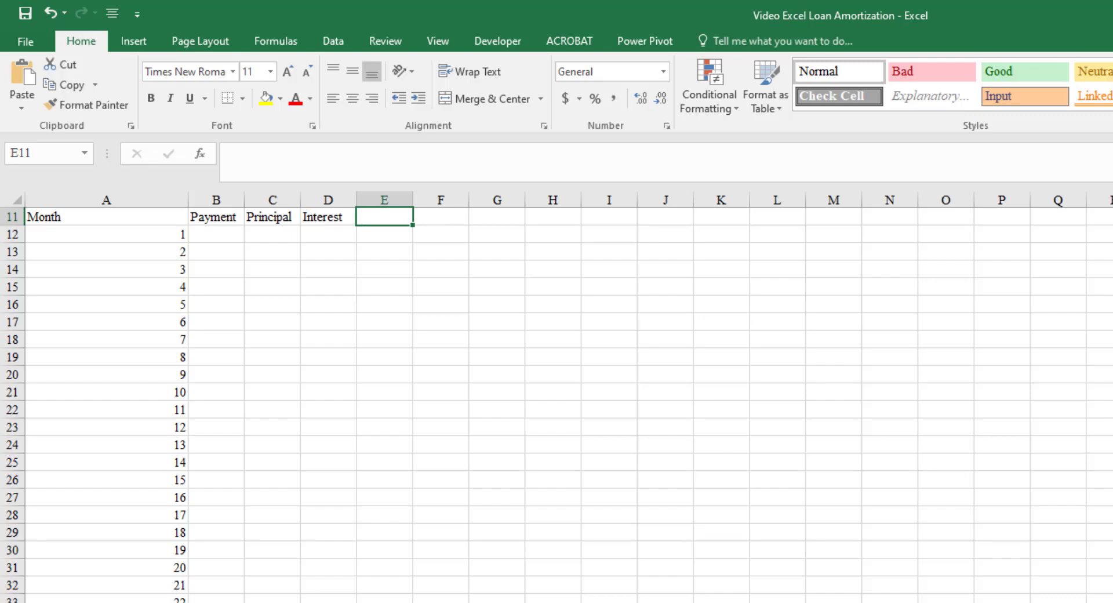
type("Ending Balance")
key("Return")
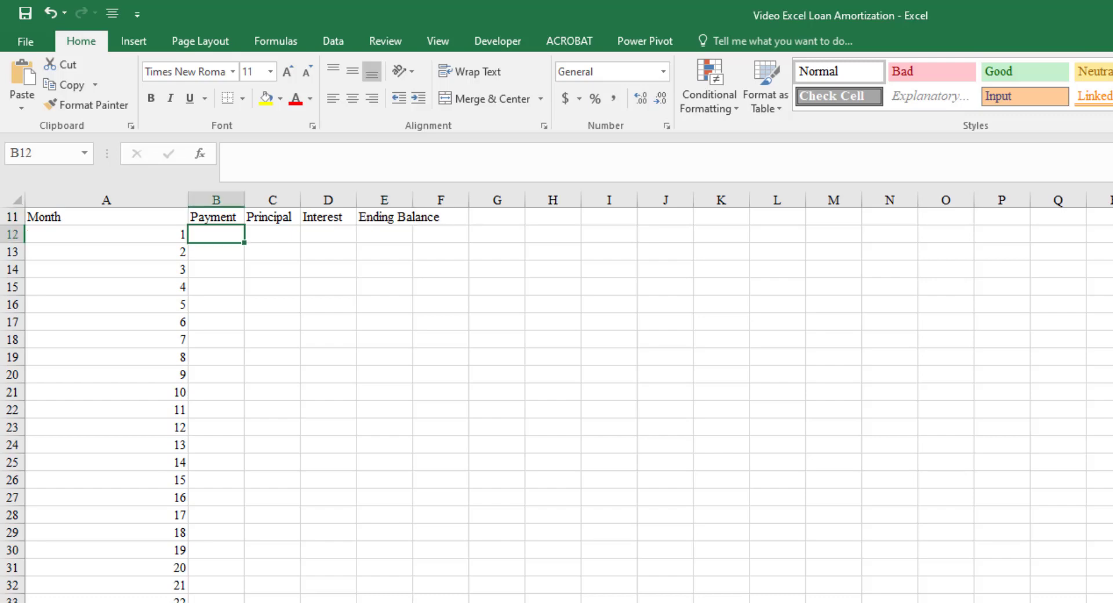
Step: Start a PMT formula in B12 with the annual interest rate divided by the payment frequency, B7/B8, as its rate
scroll(220, 400, "up", 1)
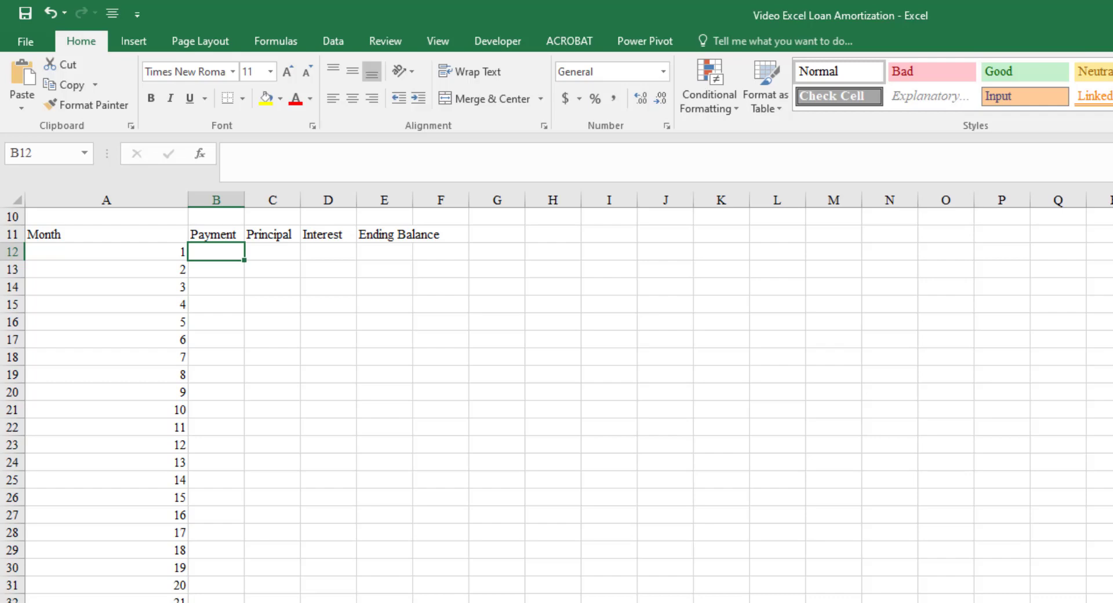
scroll(556, 400, "up", 3)
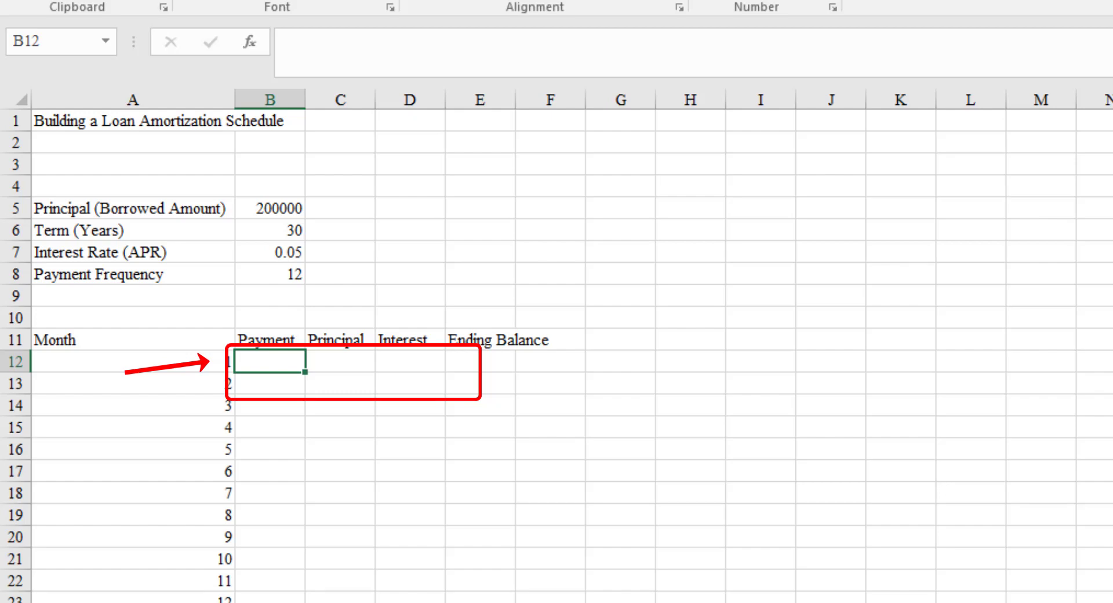
type("=")
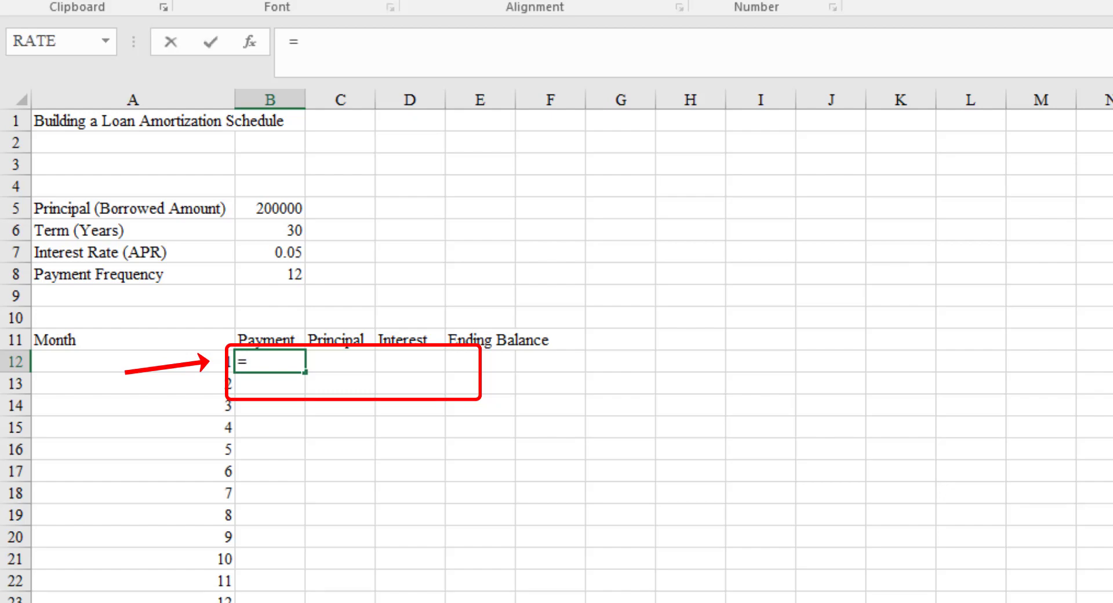
type("pmt(")
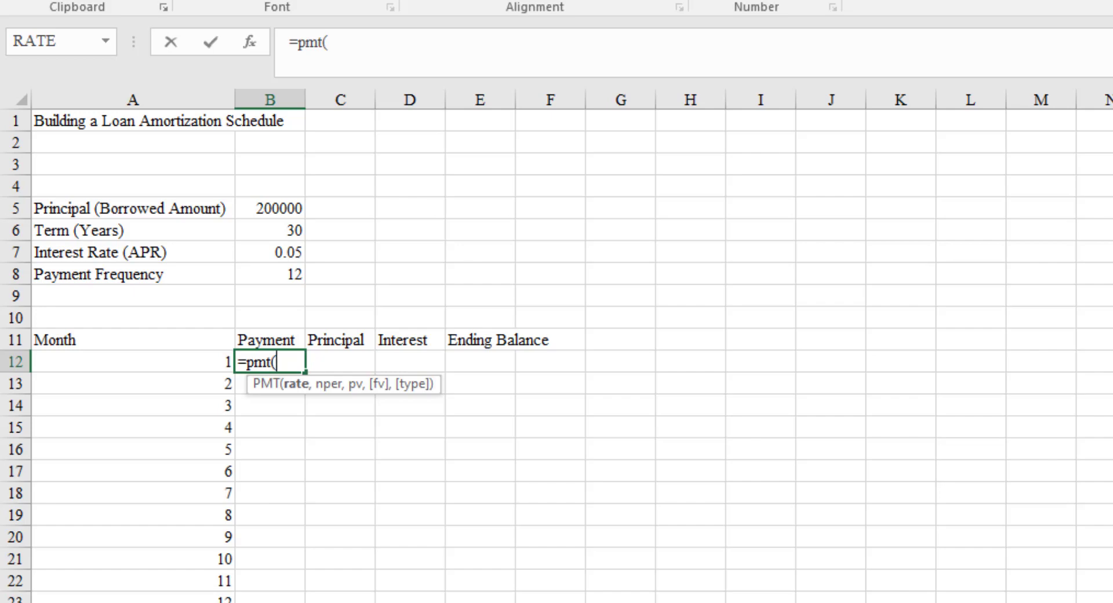
key("Up")
key("Up")
key("Up")
key("Up")
key("Up")
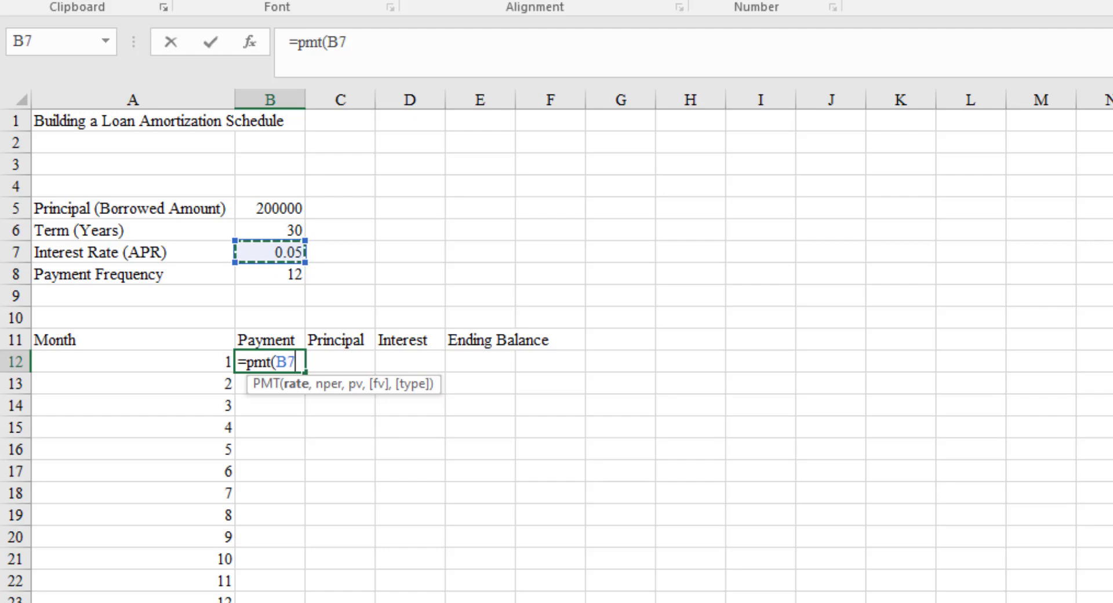
type("/")
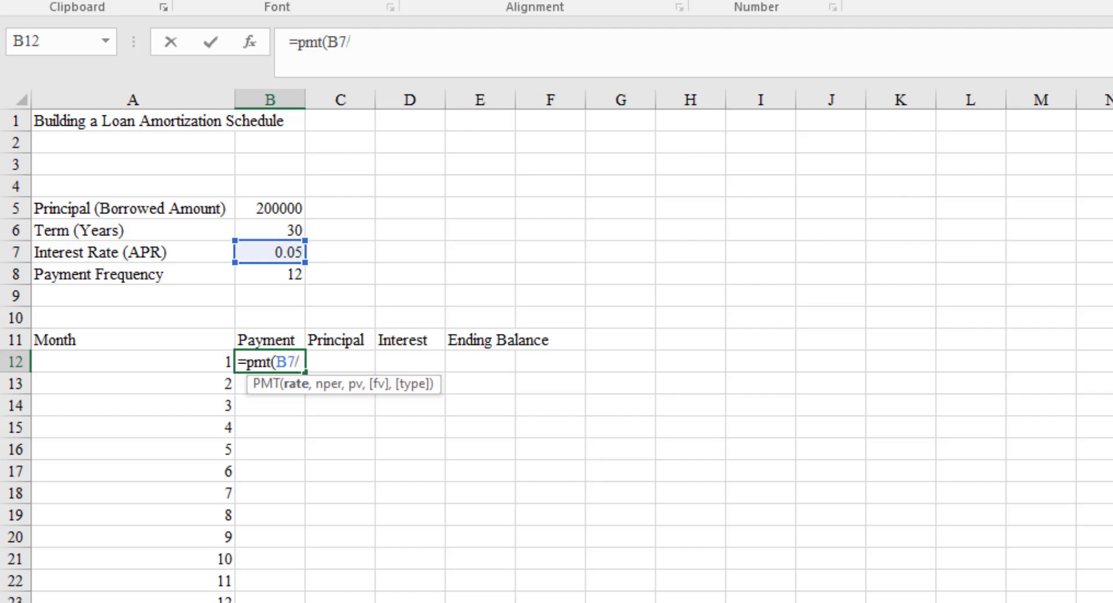
key("Up")
key("Up")
key("Up")
key("Up")
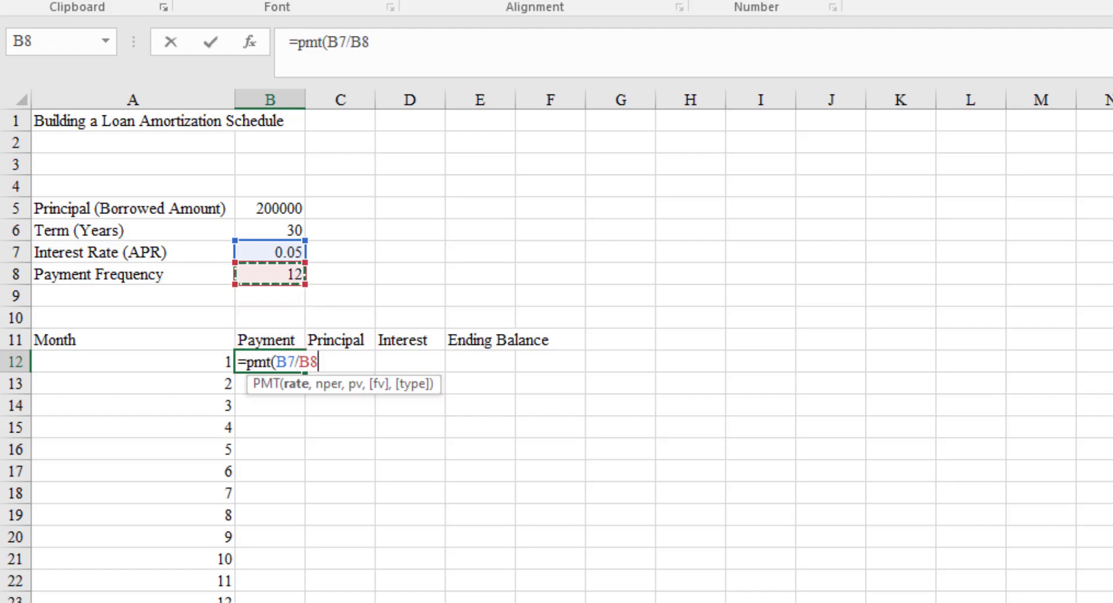
type(",")
key("BackSpace")
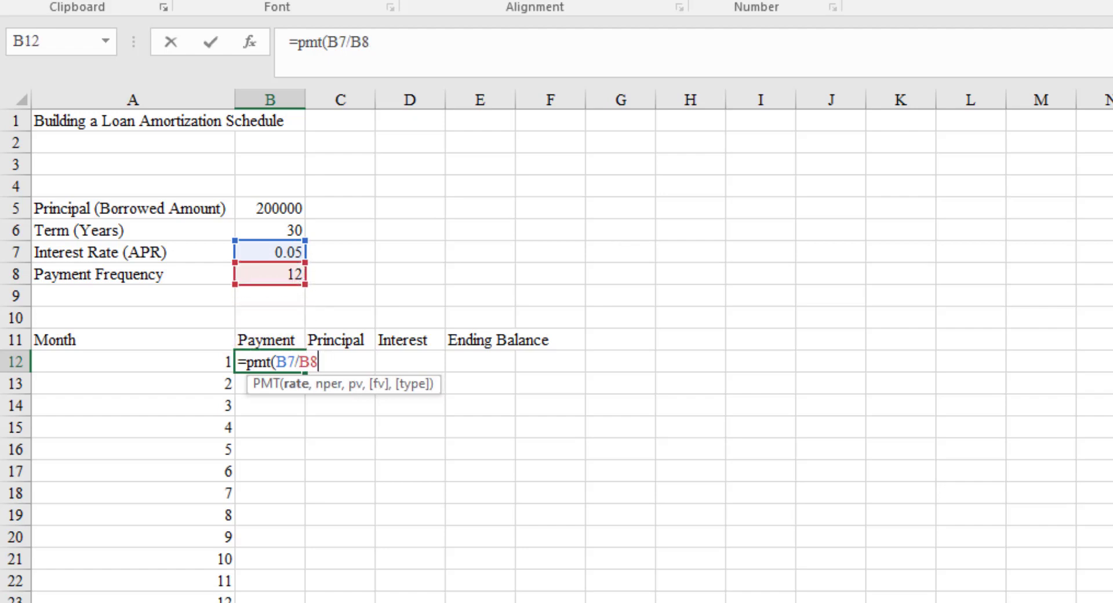
type(",")
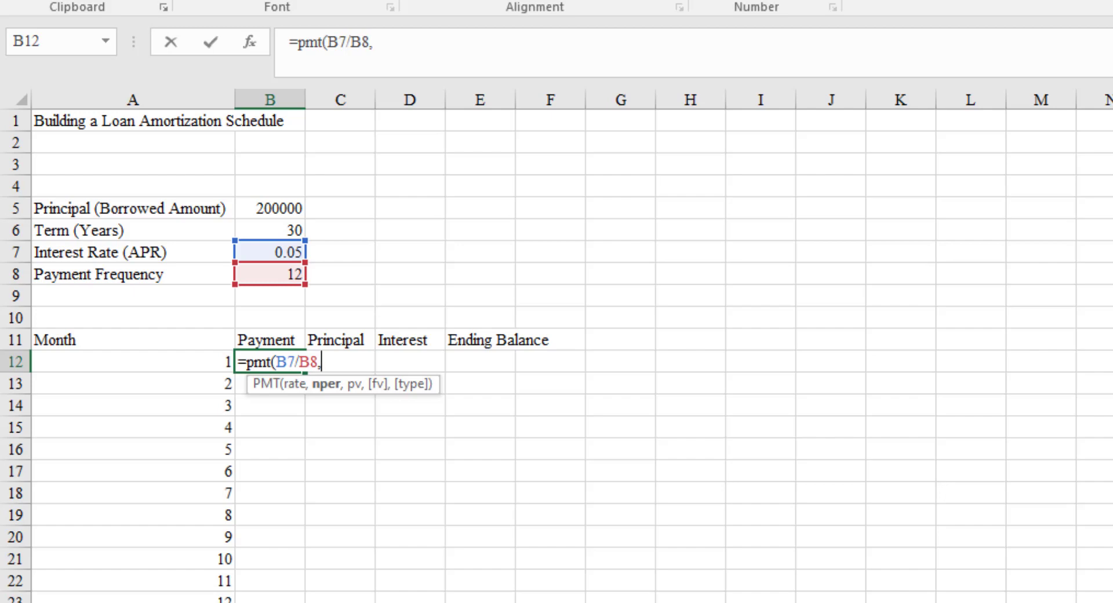
Step: Set the number of periods in the PMT formula to the term times the payment frequency, B6*B8
key("Up")
key("Up")
key("Up")
key("Up")
key("Up")
key("Up")
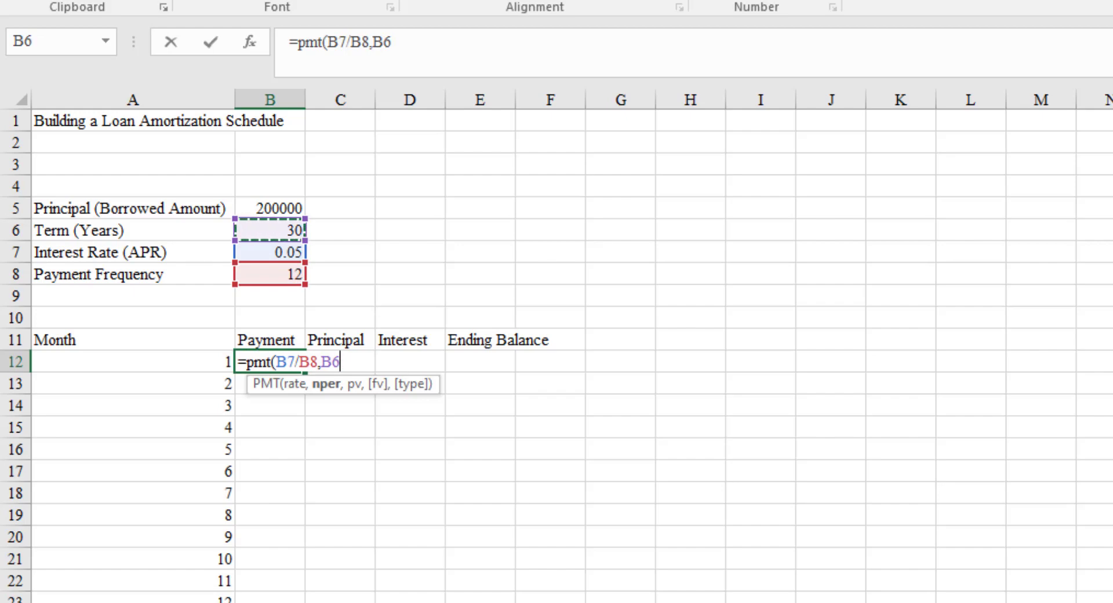
type("*")
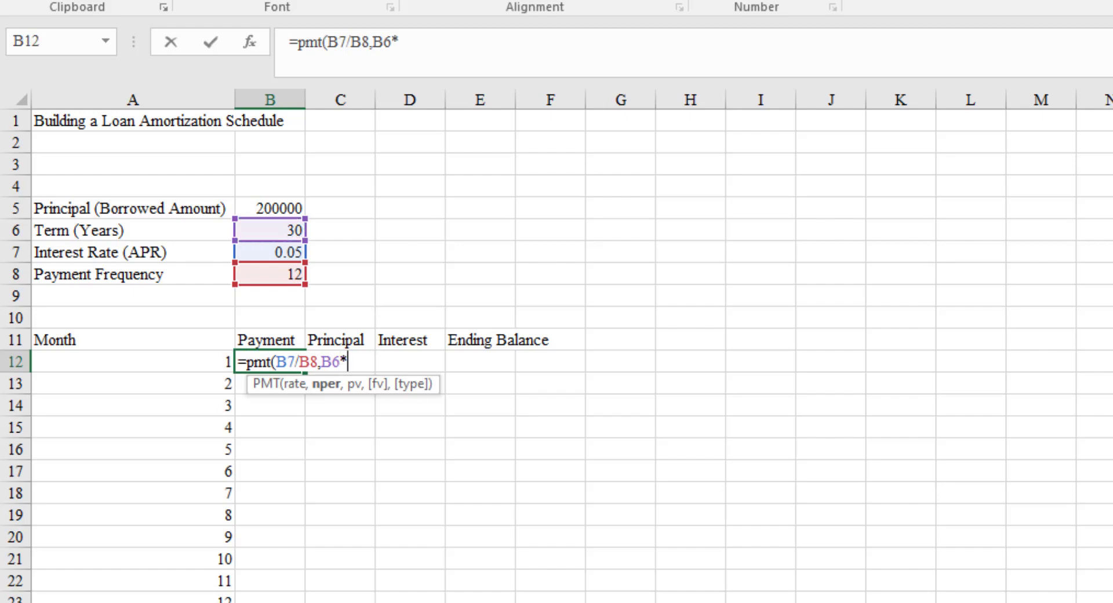
key("Up")
key("Up")
key("Up")
key("Up")
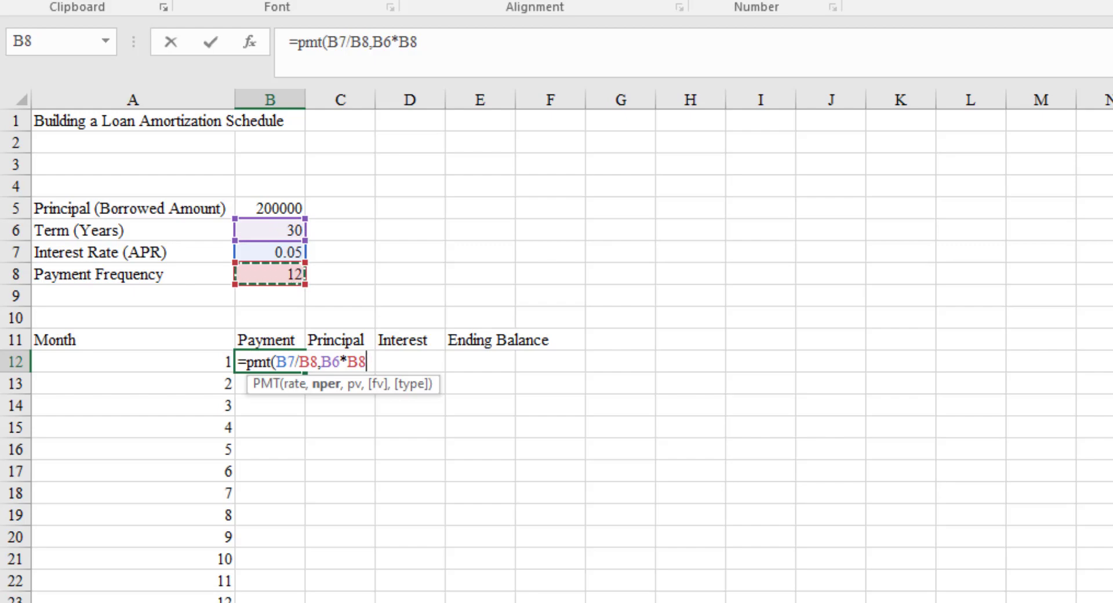
type(",")
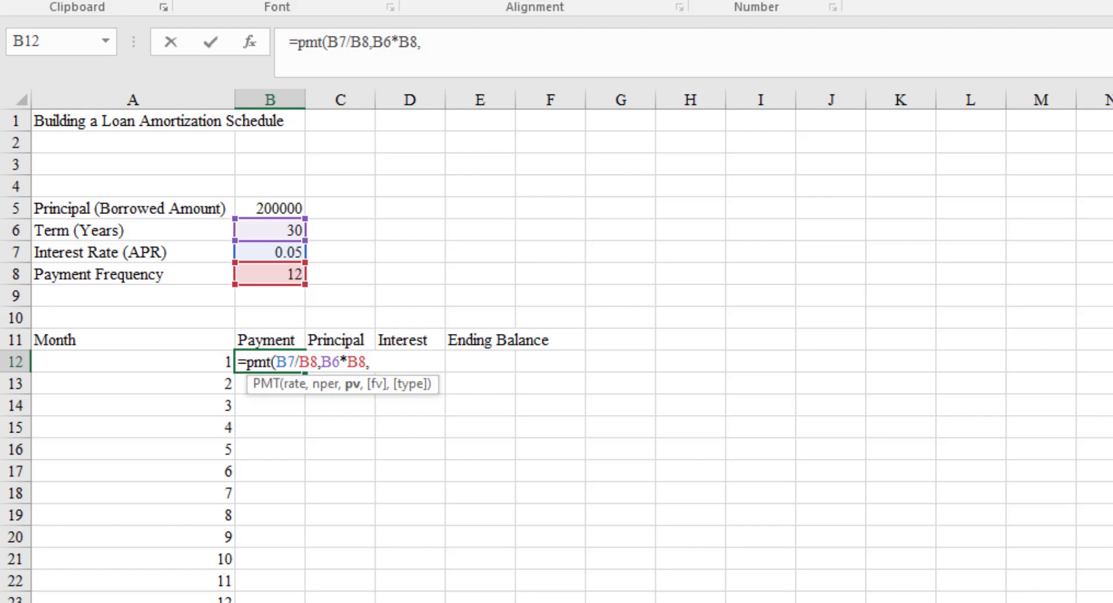
Step: Use the negative principal, -B5, as the present value and complete the PMT formula in B12
type("-")
key("Up")
key("Up")
key("Up")
key("Up")
key("Up")
key("Up")
key("Up")
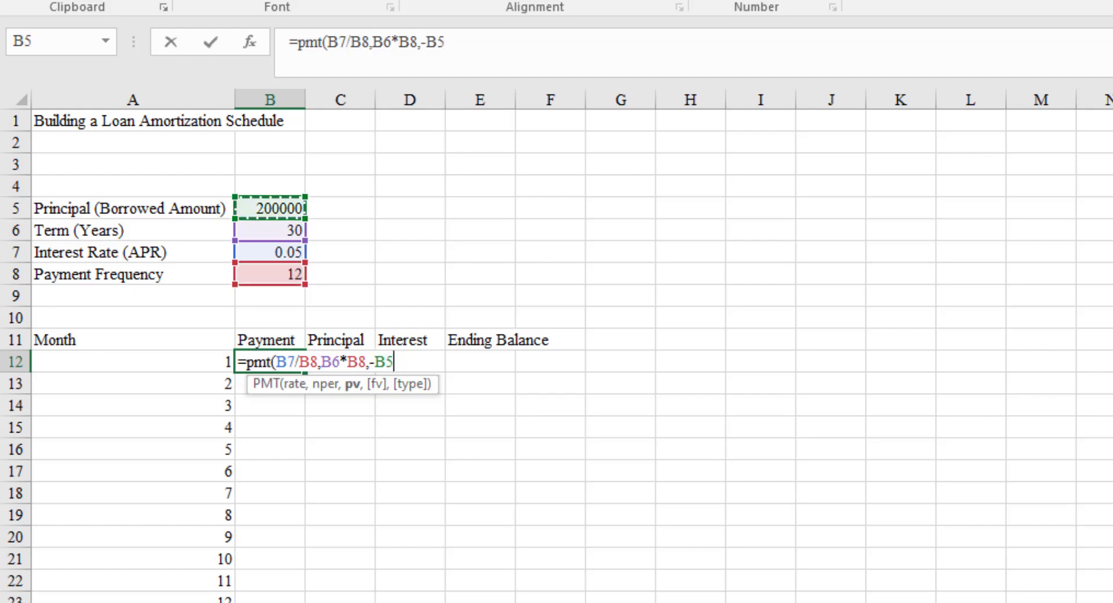
key("F2")
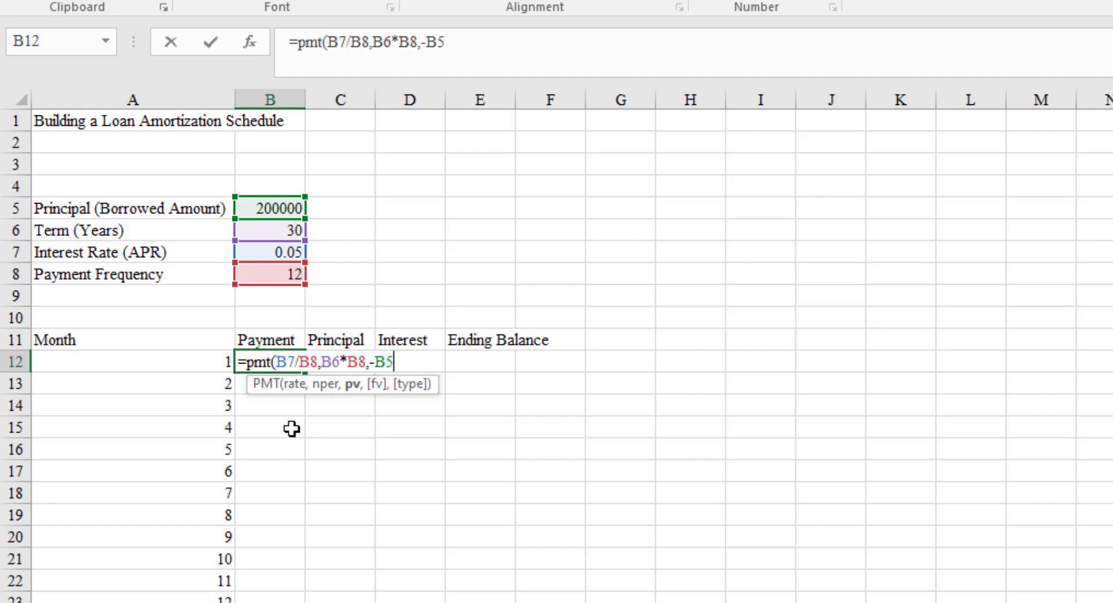
type(")")
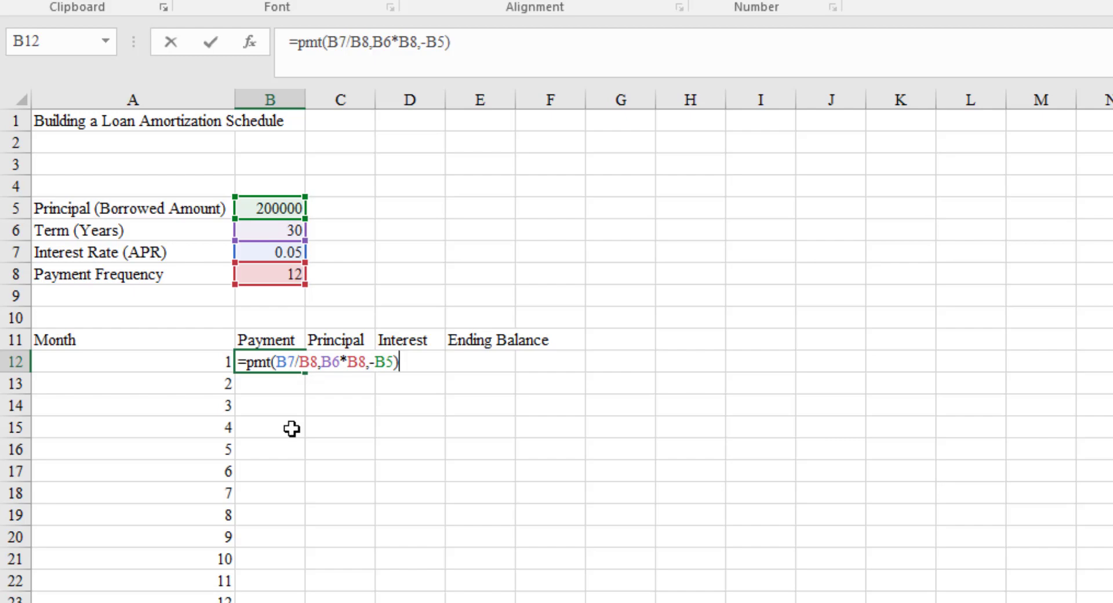
key("Return")
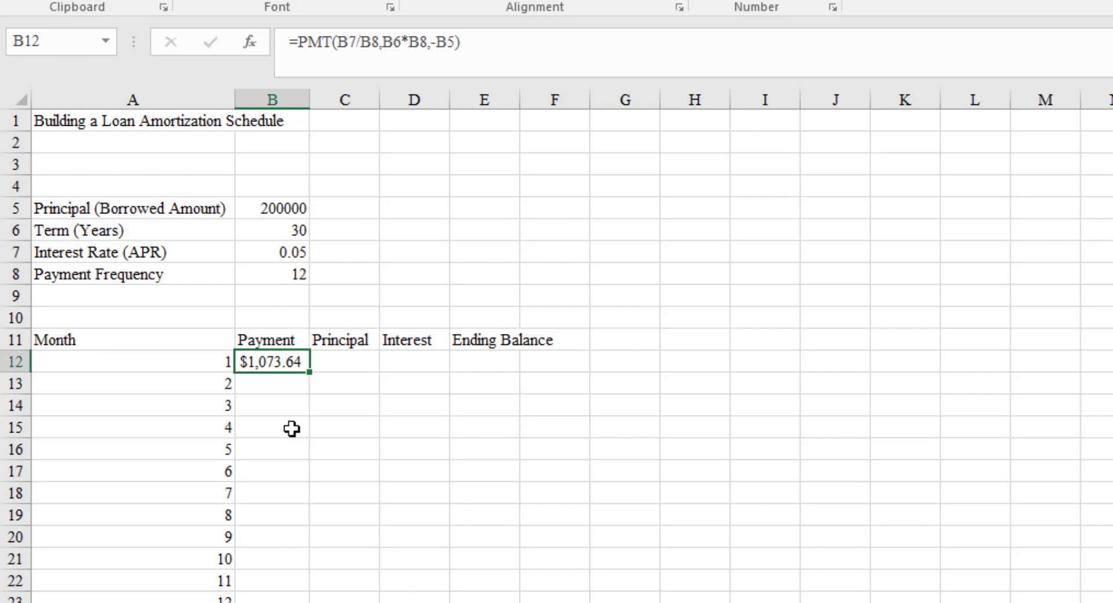
key("Down")
key("Down")
key("Down")
key("Down")
key("Down")
key("Down")
key("Down")
key("Down")
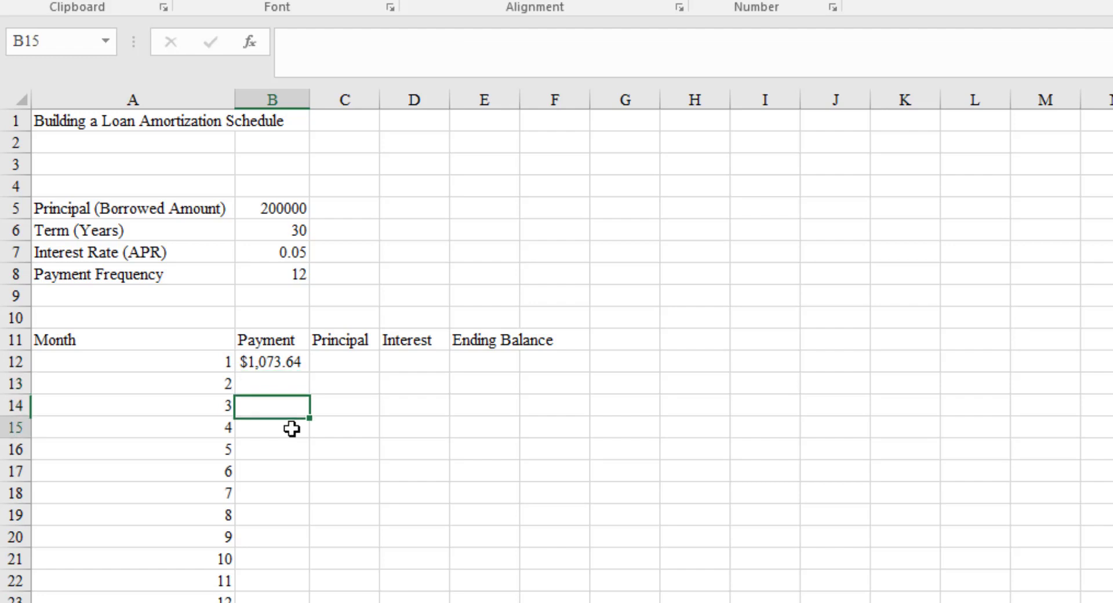
key("Up")
key("Up")
key("Up")
key("Up")
key("Up")
key("Up")
key("Up")
key("Up")
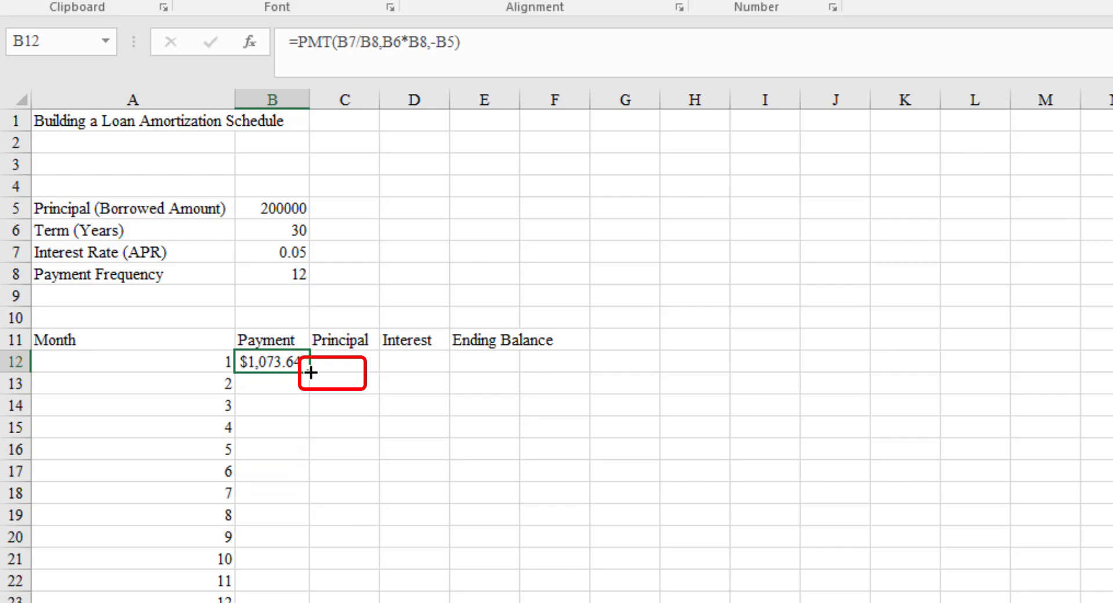
Step: Copy the payment formula from B12 down to B16 and check the cell references in the copied formulas
left_click_drag(311, 372, 308, 457)
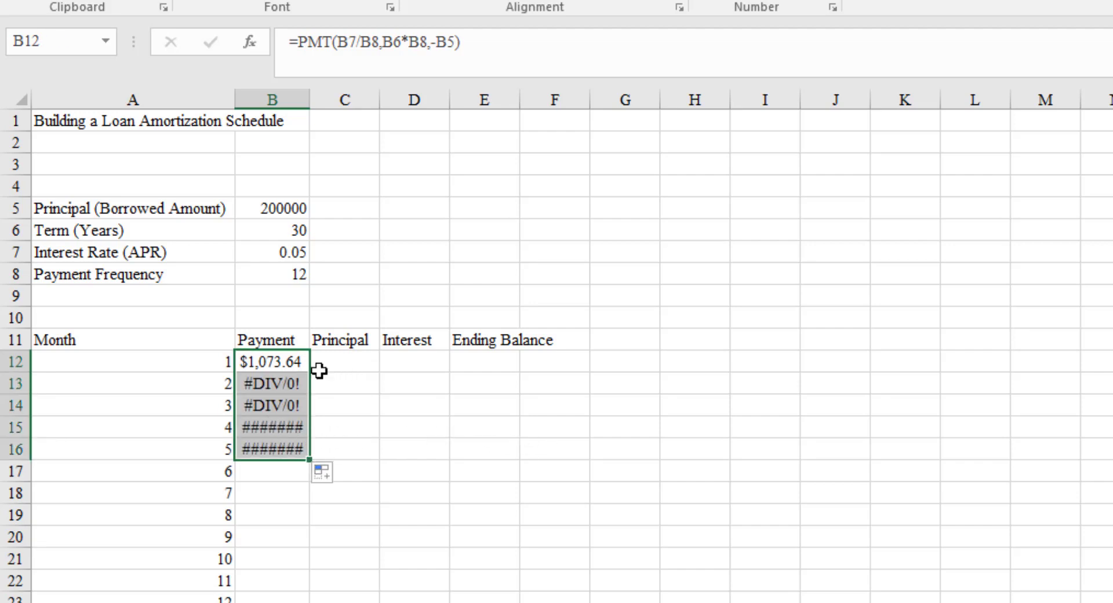
left_click(283, 364)
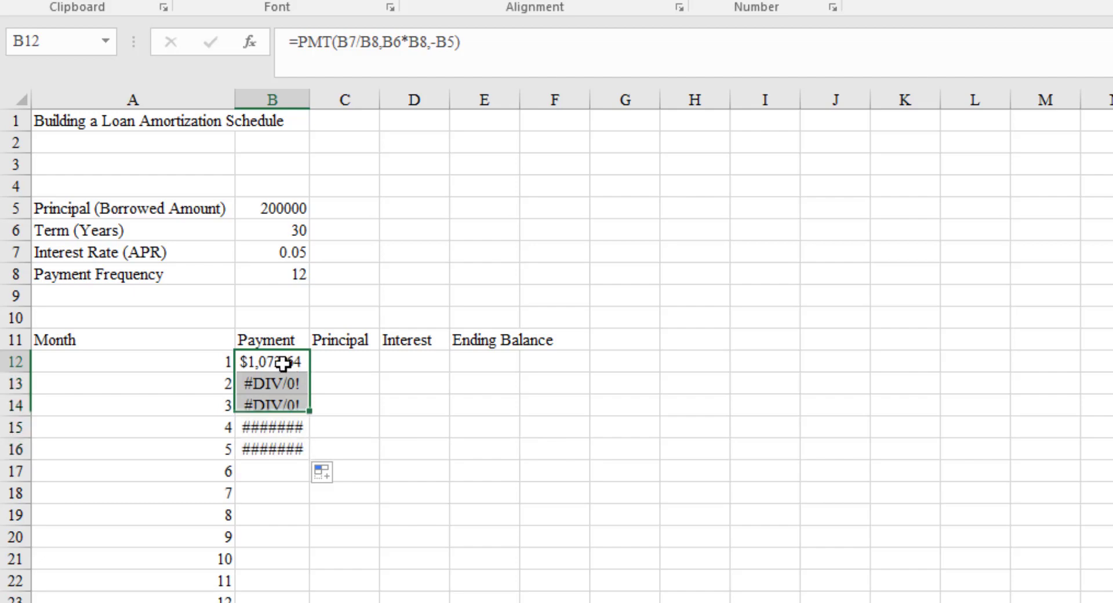
key("Down")
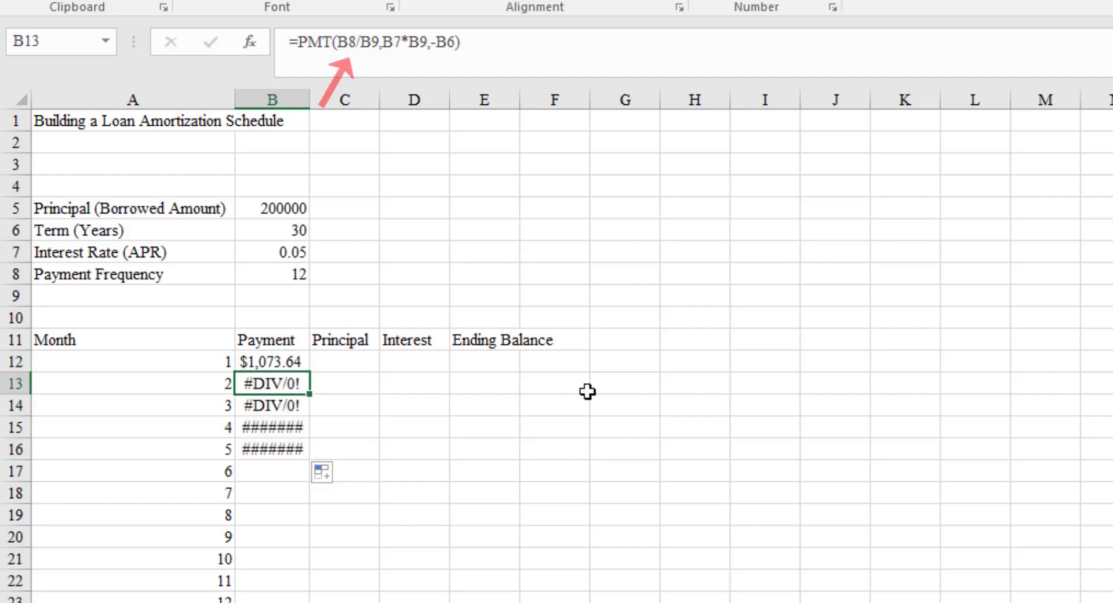
key("Down")
key("Down")
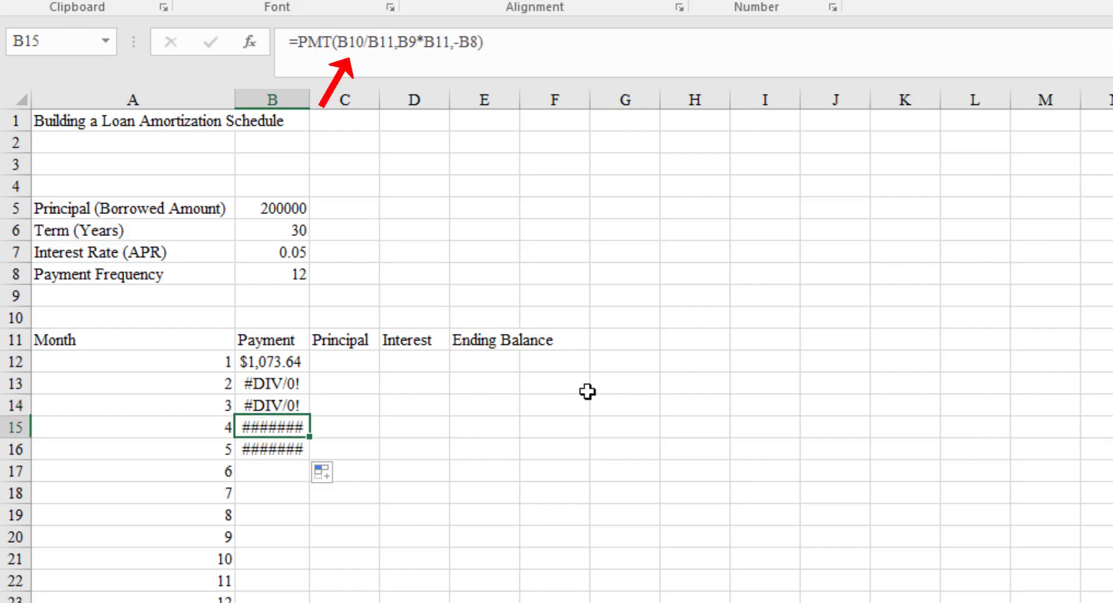
key("Down")
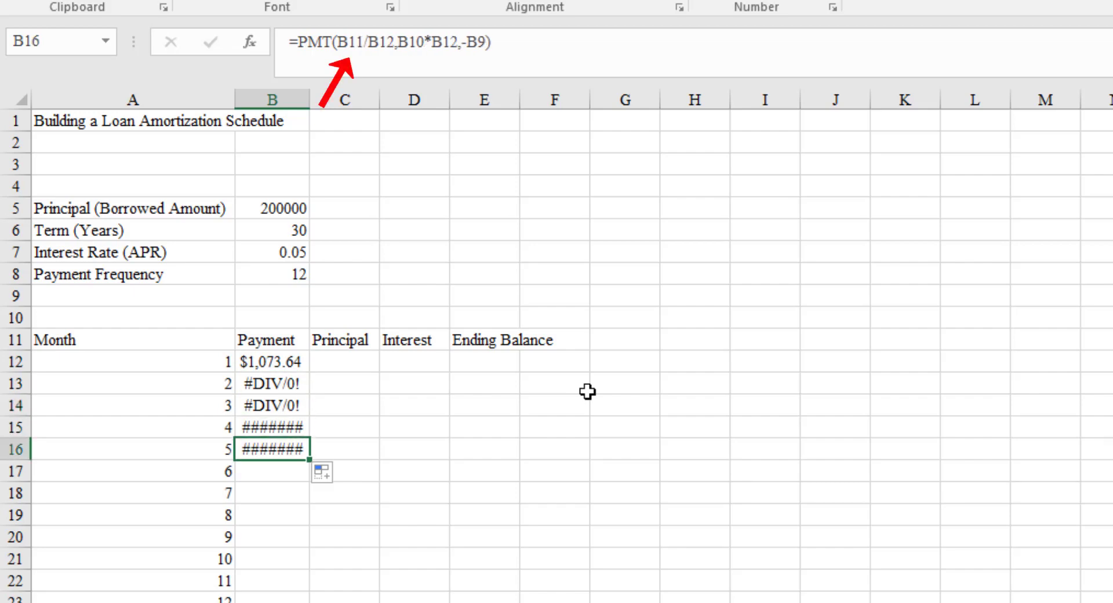
key("Up")
key("Up")
key("Up")
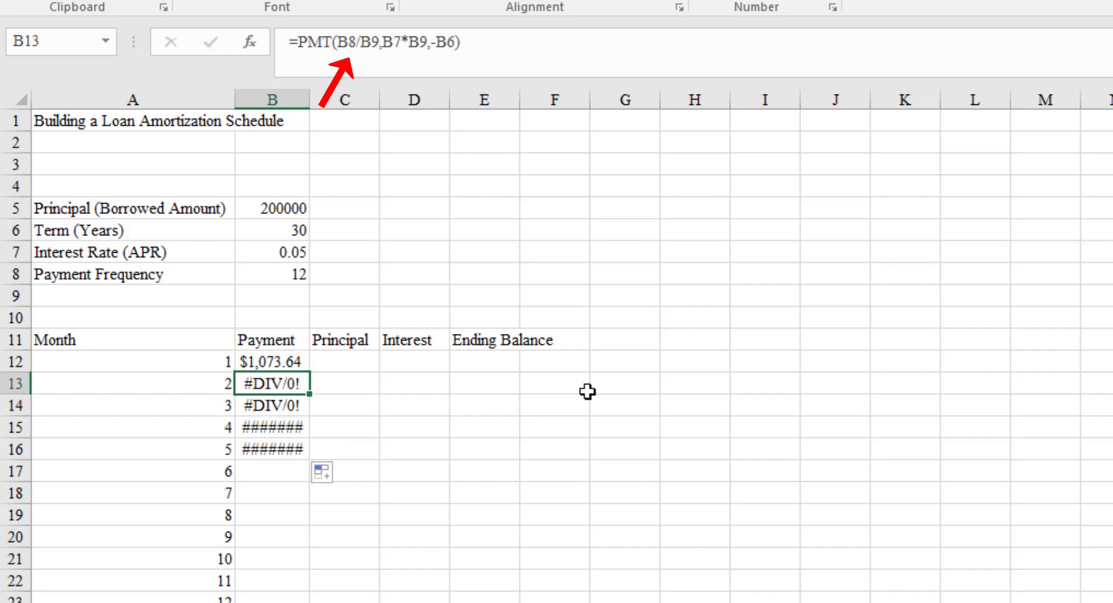
key("Up")
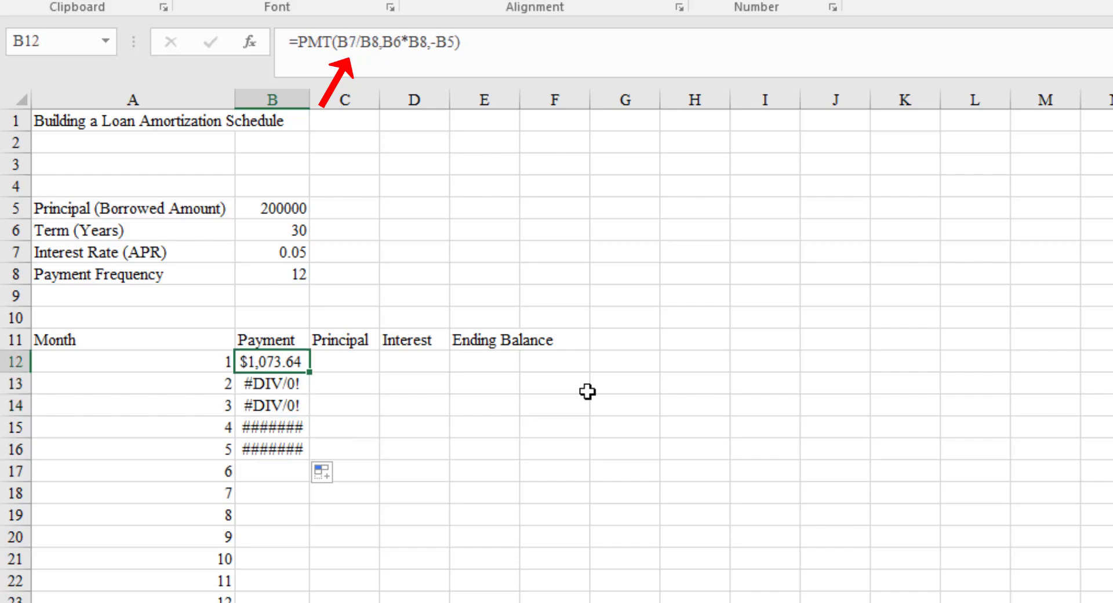
key("Down")
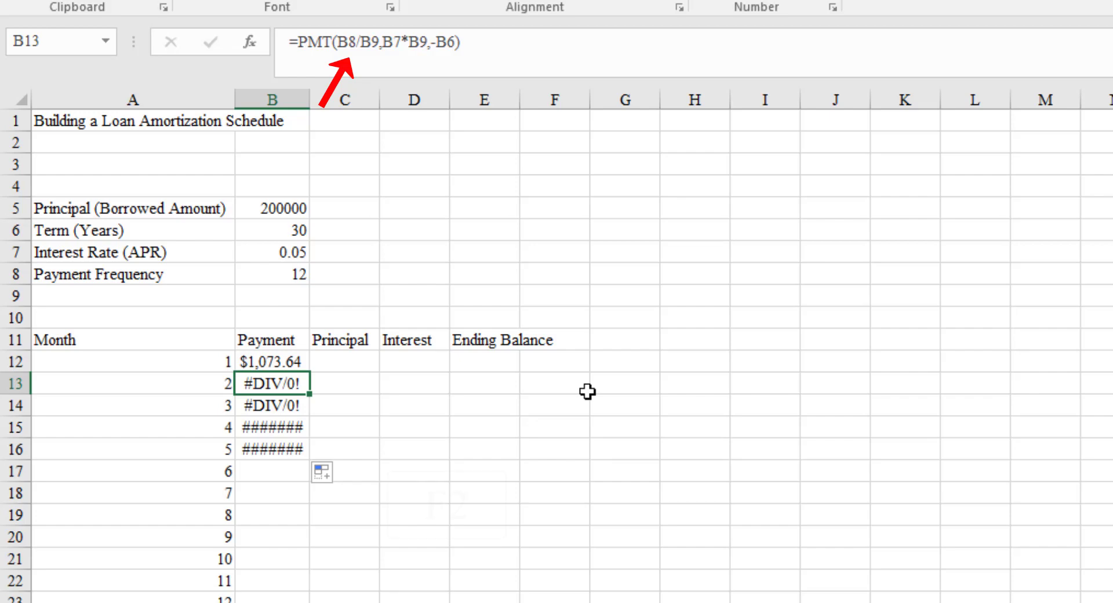
Step: Open the payment formula in B12 for editing and examine its cell references
key("Up")
key("F2")
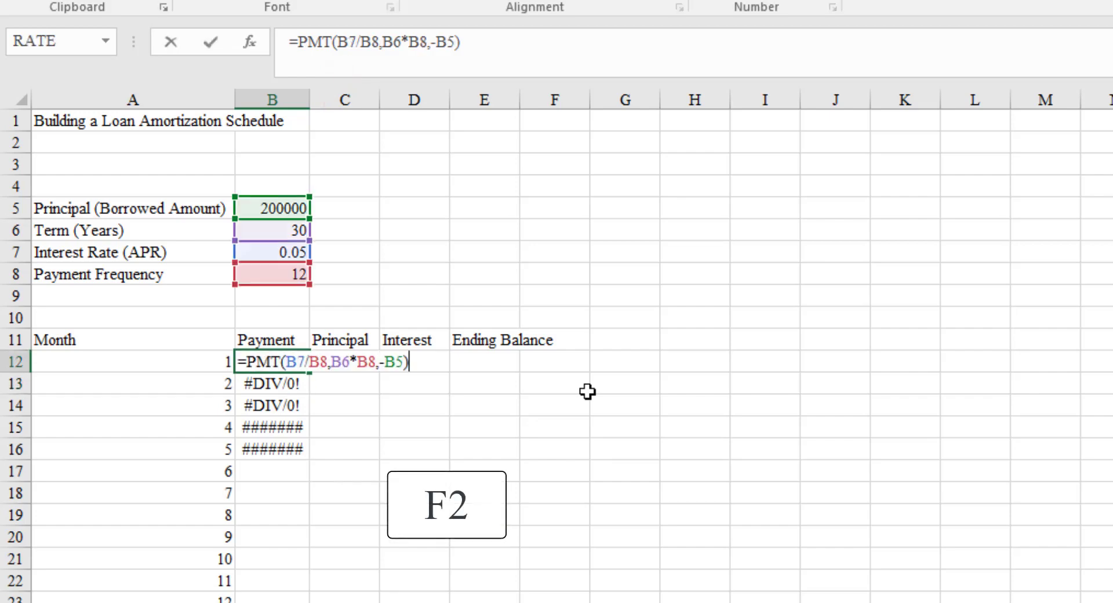
key("Left")
key("Left")
key("Left")
key("Left")
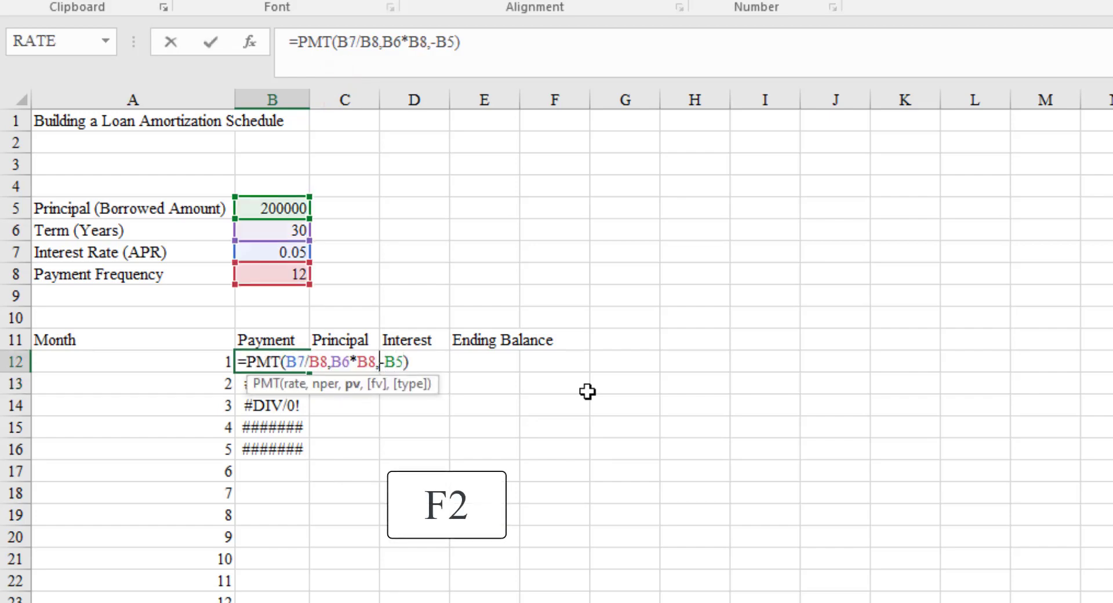
key("Right")
key("Right")
key("Right")
key("Right")
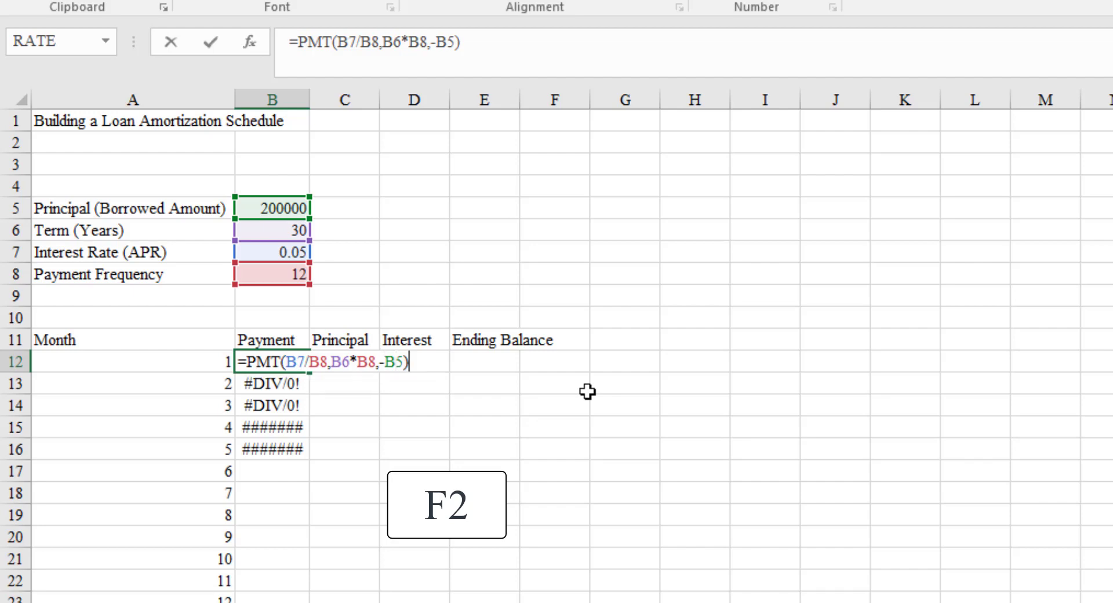
key("ctrl+Return")
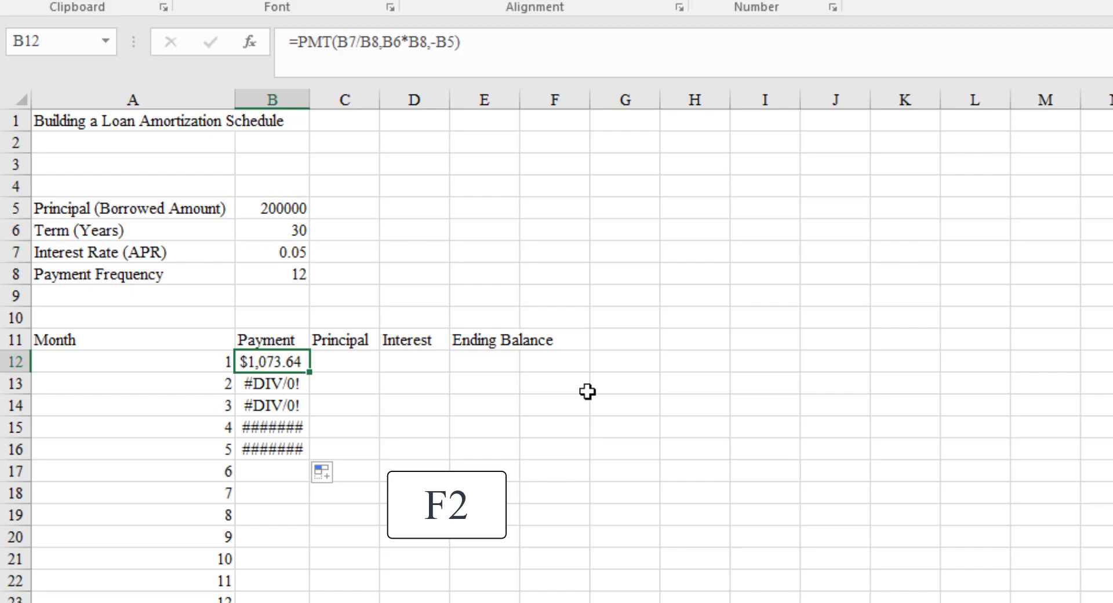
Step: Open the copied payment formula in B13 for editing and examine which cells its PMT arguments reference
key("Down")
key("F2")
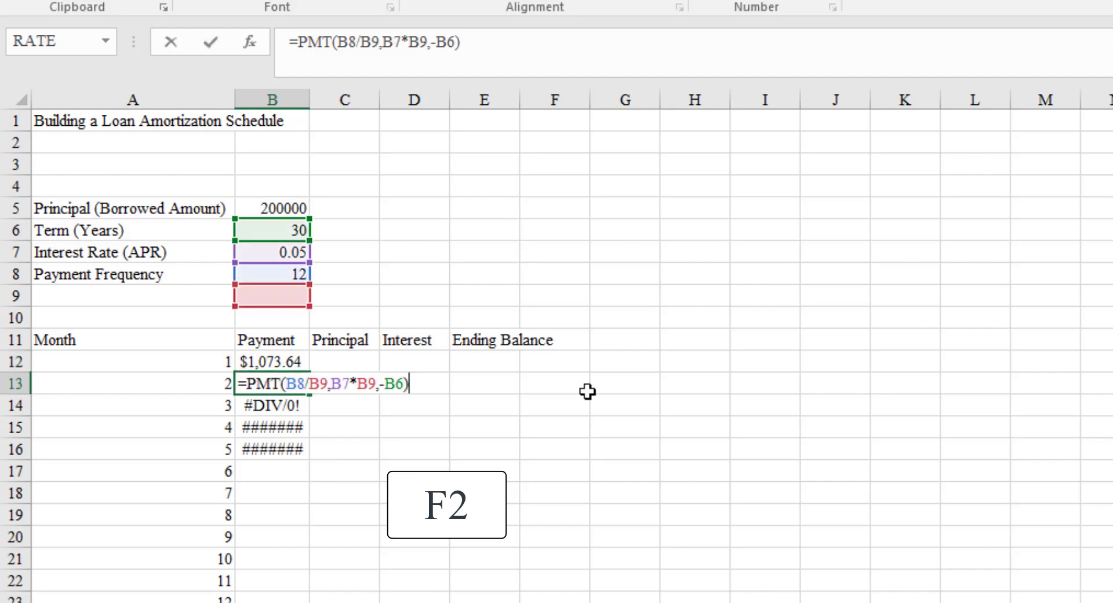
key("Left")
key("Left")
key("Left")
key("Left")
key("Left")
key("Left")
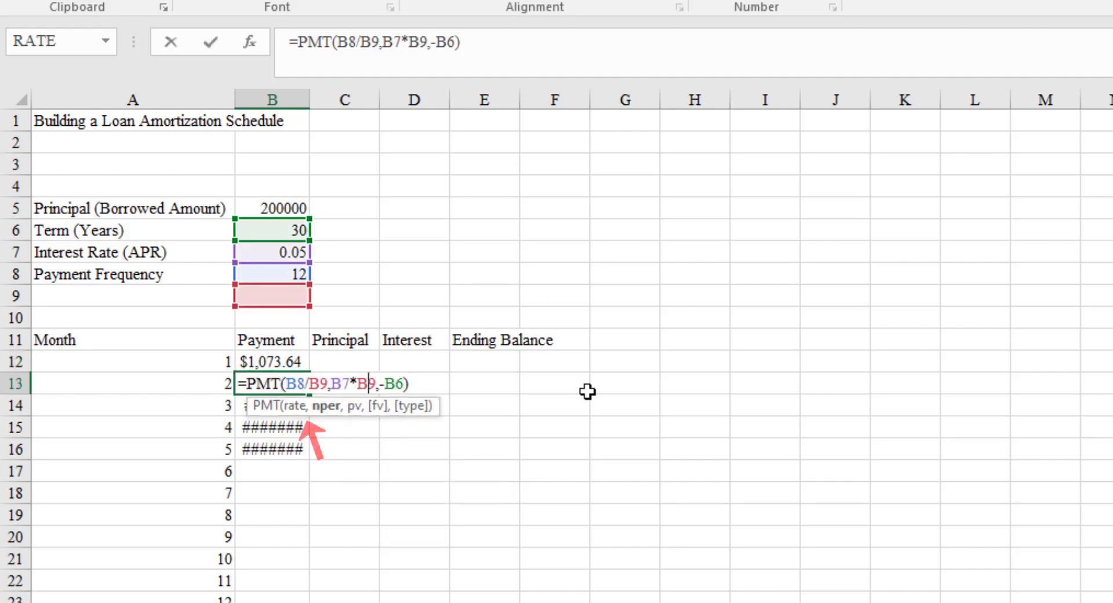
key("Left")
key("Left")
key("Left")
key("Left")
key("Left")
key("Left")
key("Left")
key("Left")
key("Left")
key("Left")
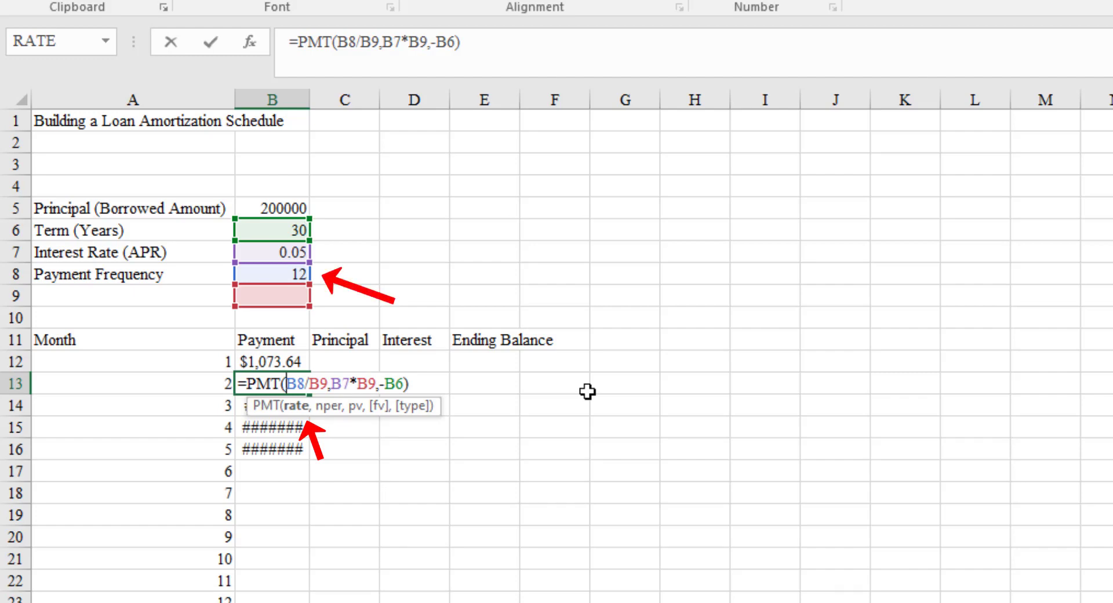
key("ctrl+Return")
Step: Delete the copied payment formulas from B13 to B16, keeping the original in B12
key("ctrl+shift+Down")
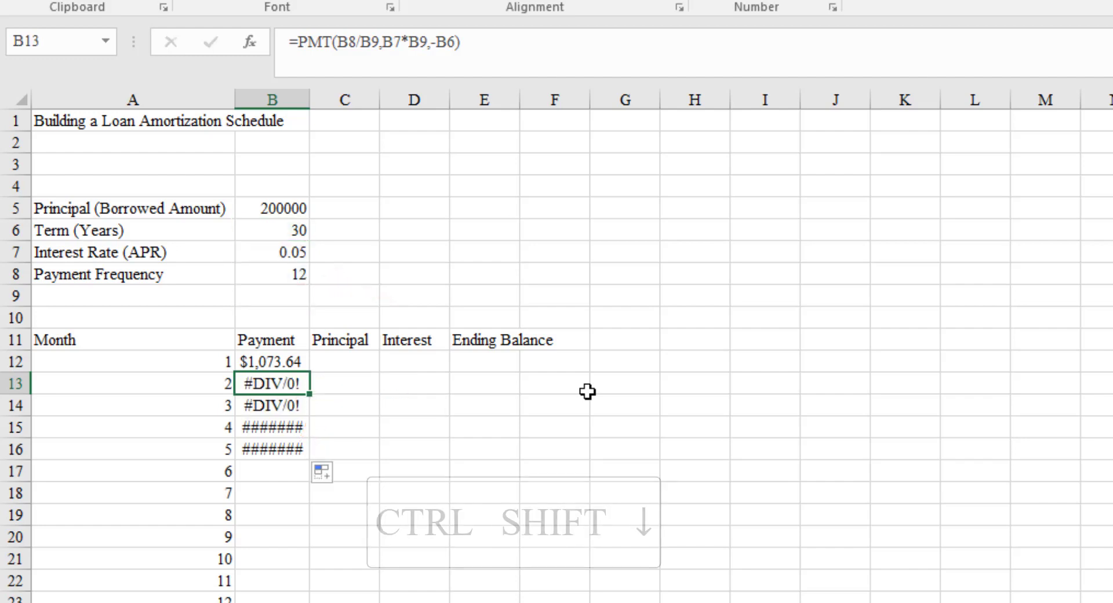
key("Up")
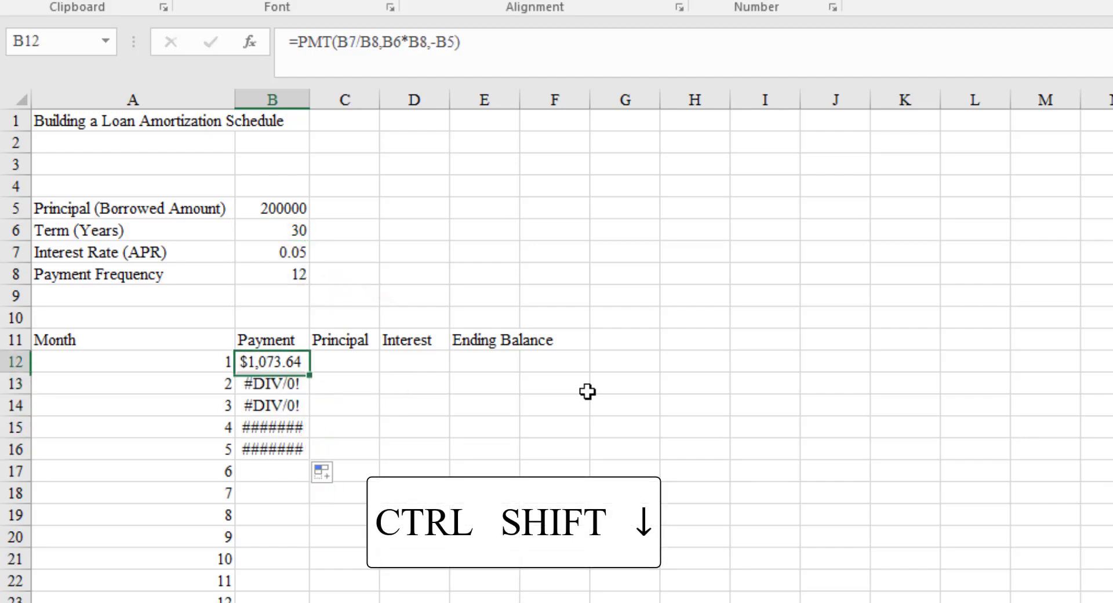
key("Down")
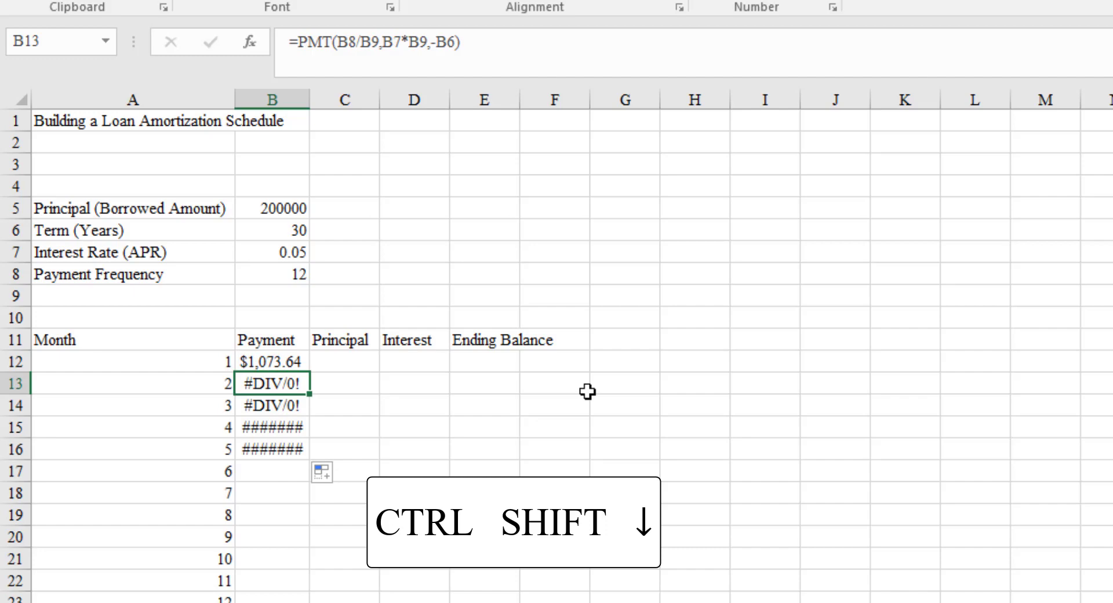
key("ctrl+shift+Down")
key("Delete")
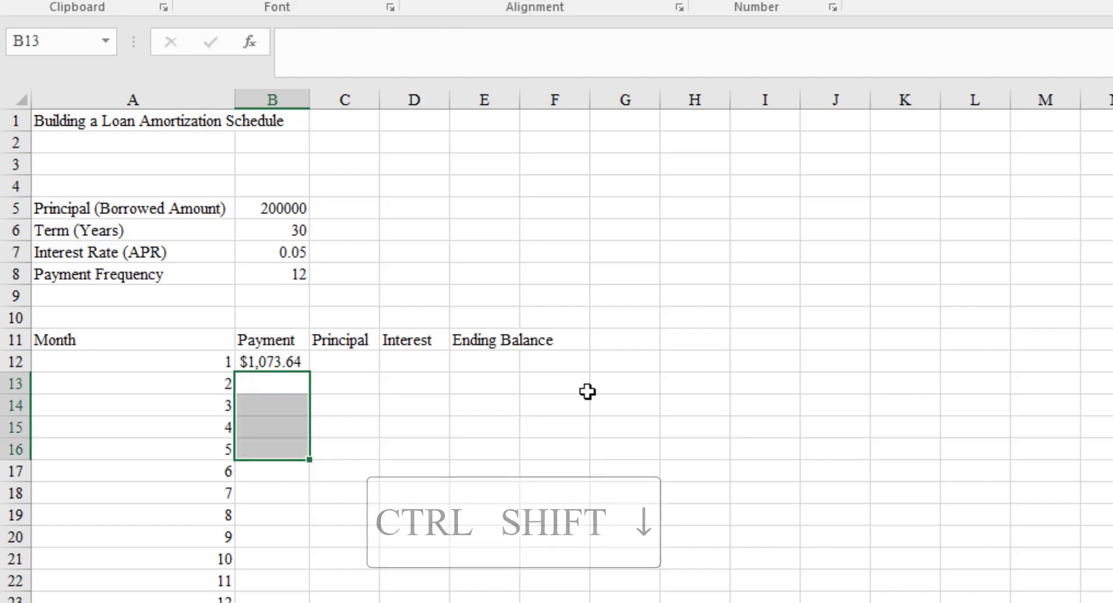
Step: Edit the PMT formula in B12 and make the interest rate reference absolute as $B$7
key("Up")
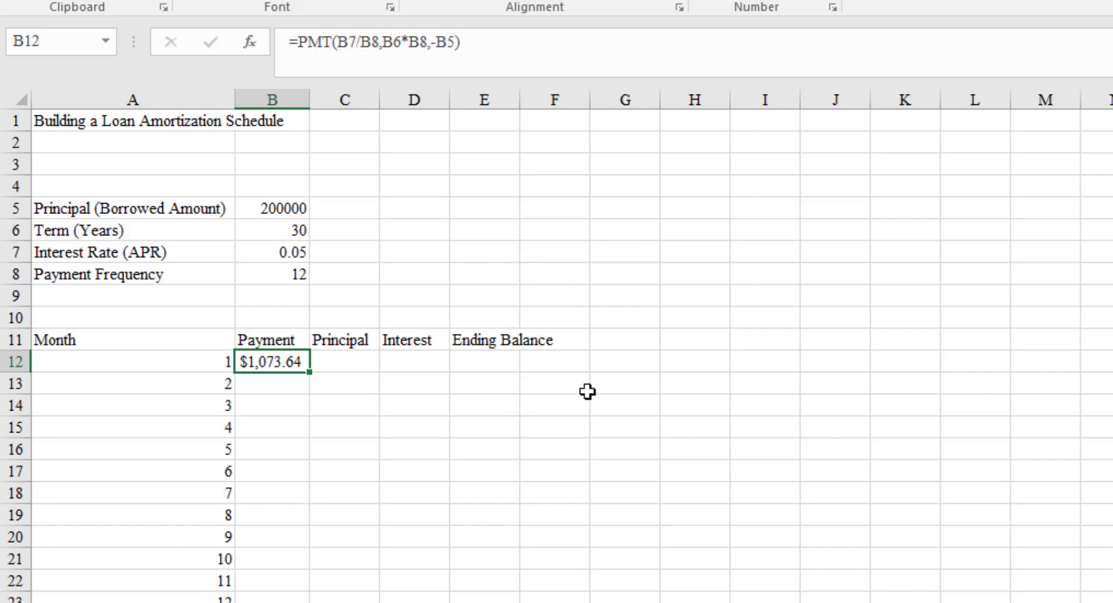
key("F2")
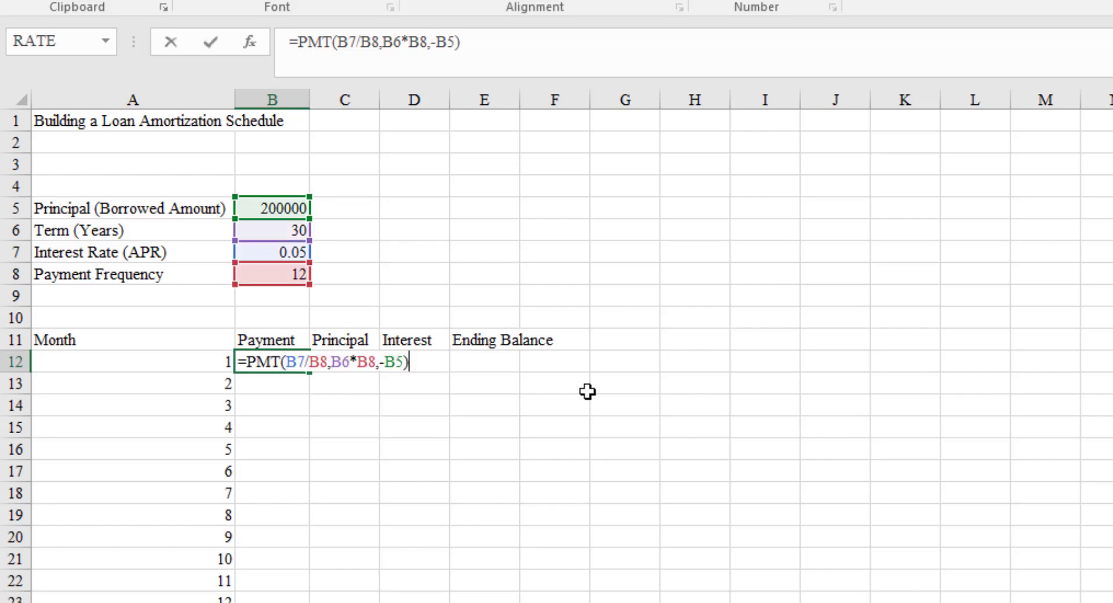
key("Left")
key("Left")
key("Left")
key("Left")
key("Left")
key("Left")
key("Left")
key("Left")
key("Left")
key("Left")
key("Left")
key("Left")
key("Left")
key("Left")
key("Left")
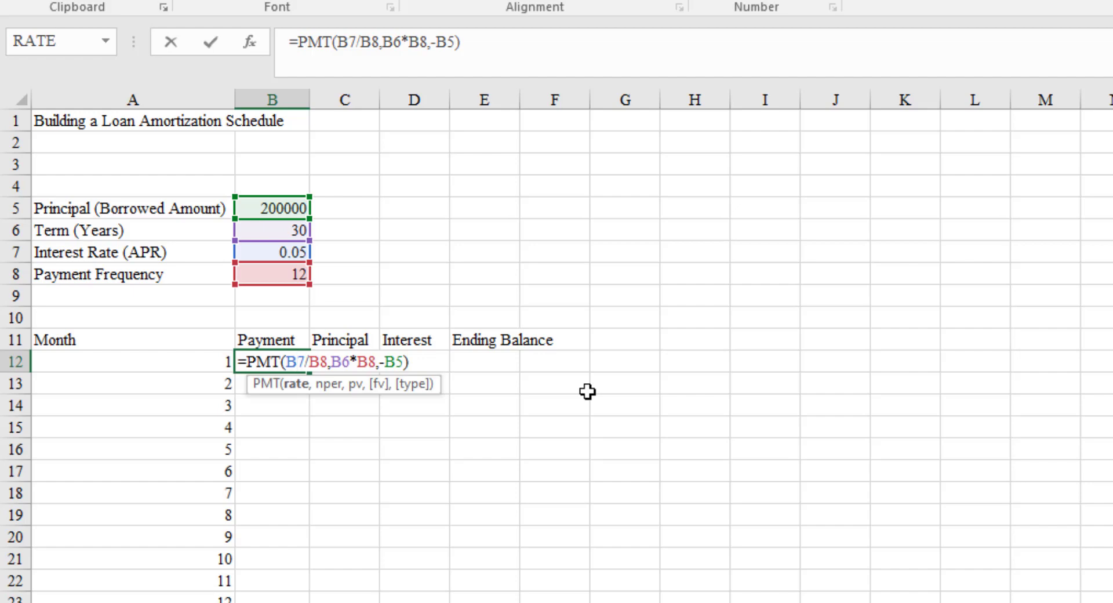
key("F4")
key("Left")
key("Left")
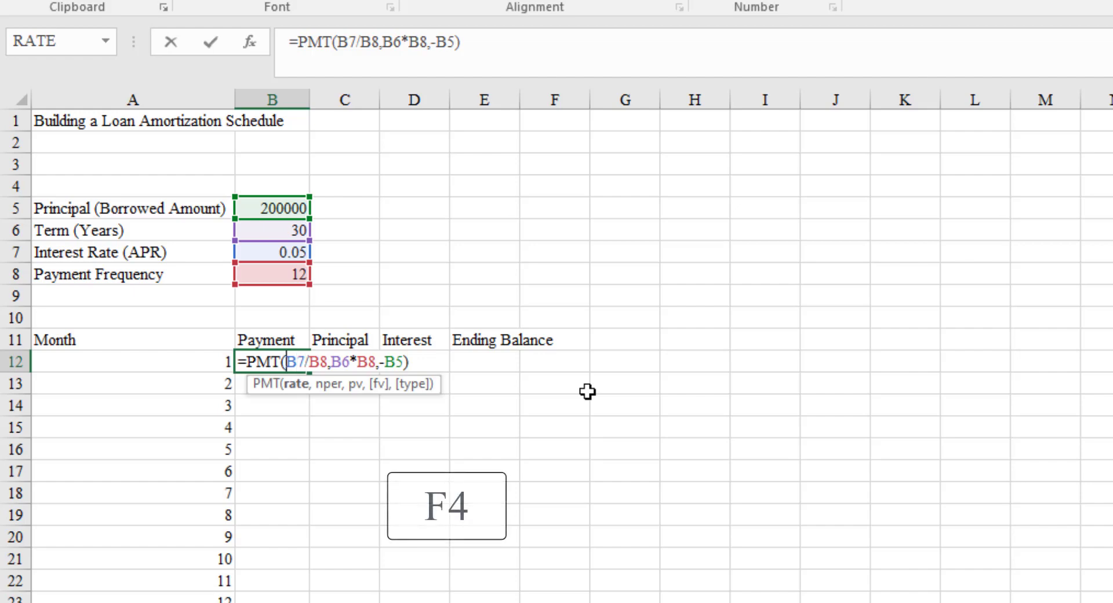
key("Right")
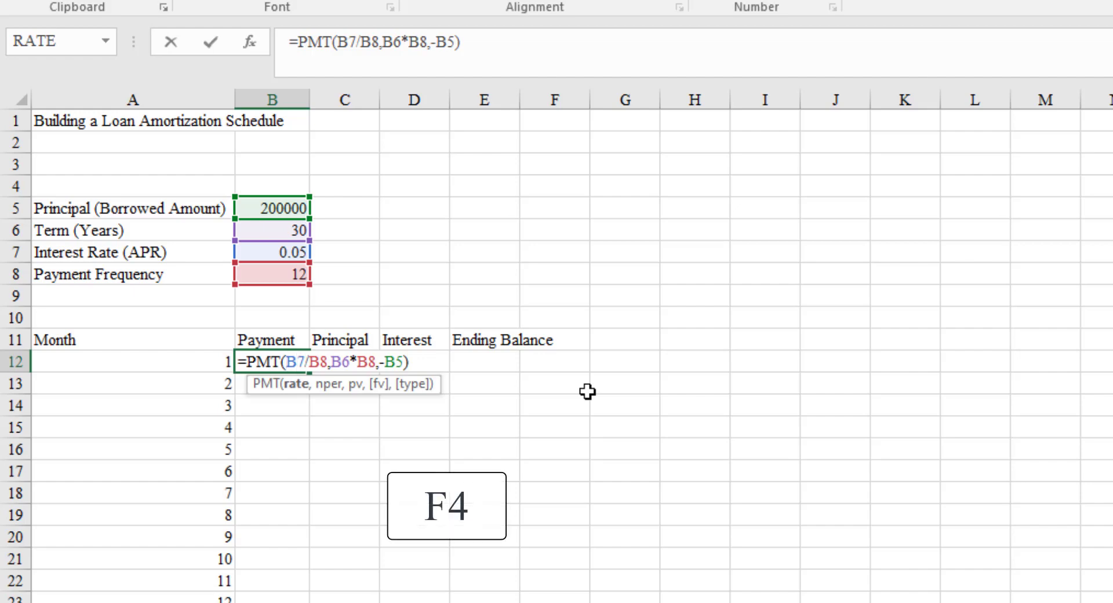
key("F4")
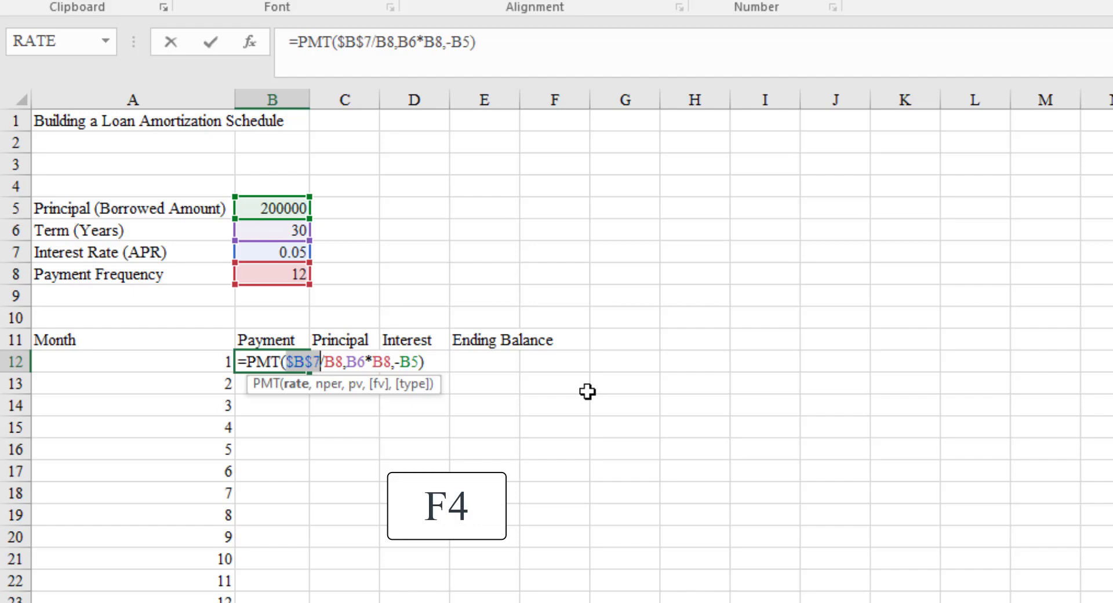
Step: Cycle the B7 reference through its mixed and relative forms and back to the absolute form $B$7
key("F4")
key("F4")
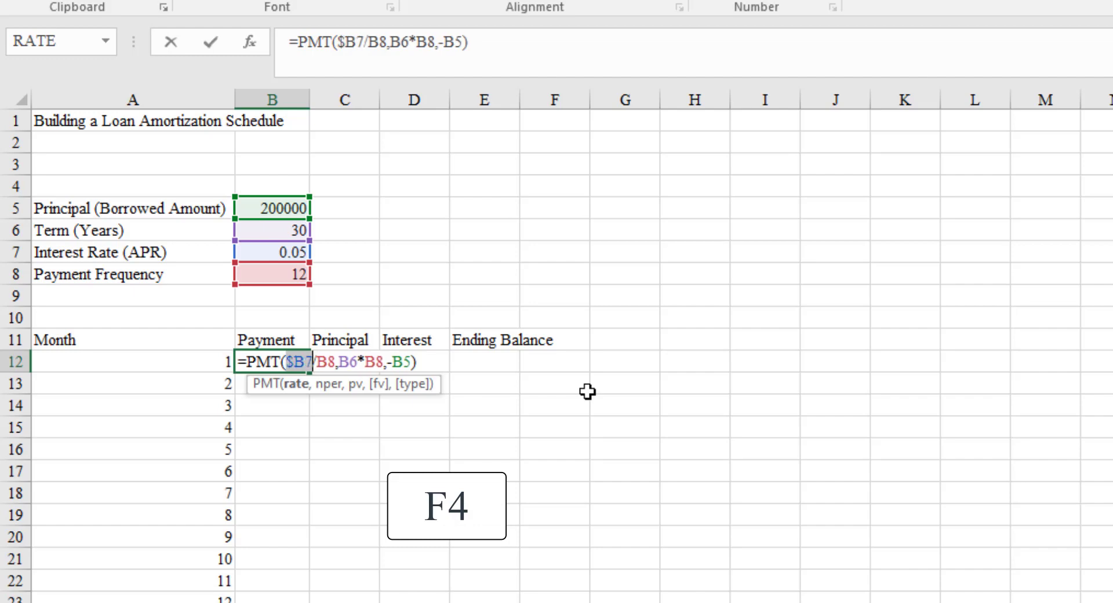
key("F4")
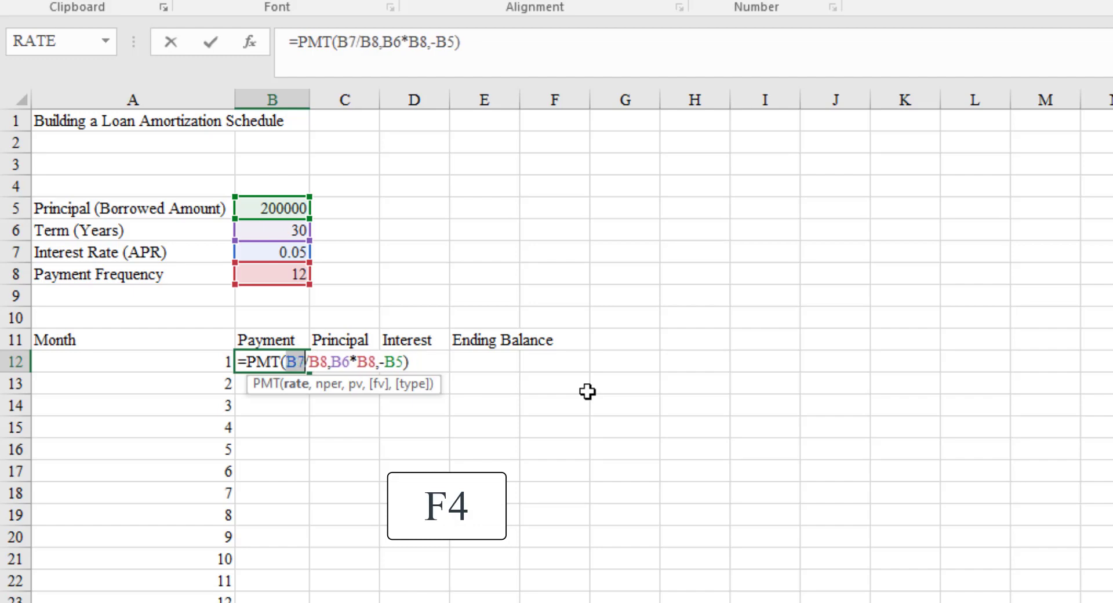
key("F4")
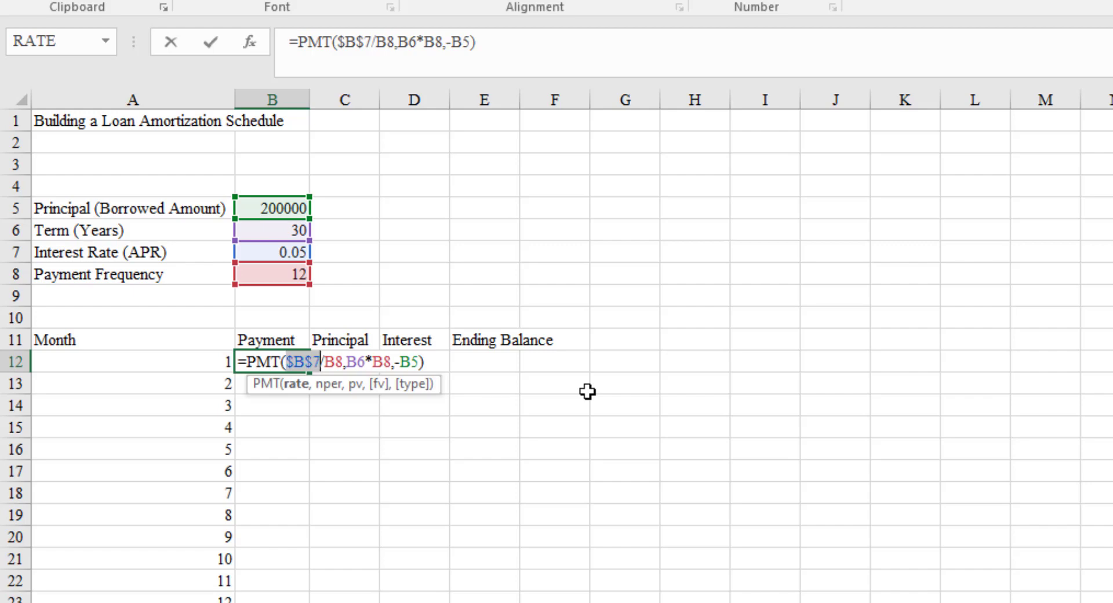
Step: Make the remaining references absolute so the B12 formula reads =PMT($B$7/$B$8,$B$6*$B$8,-$B$5), and complete it
key("Right")
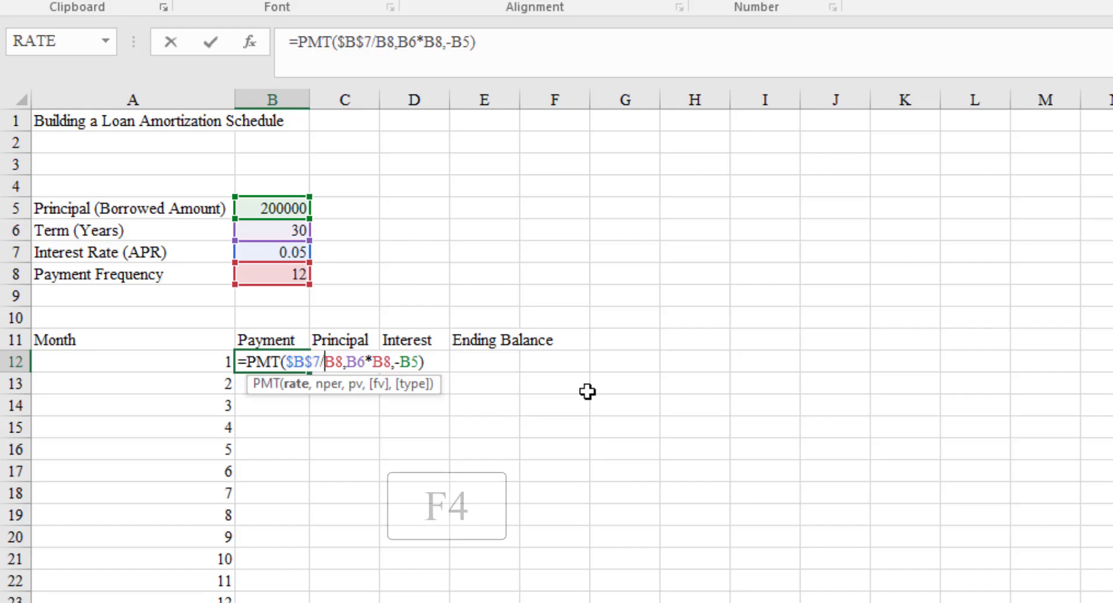
key("F4")
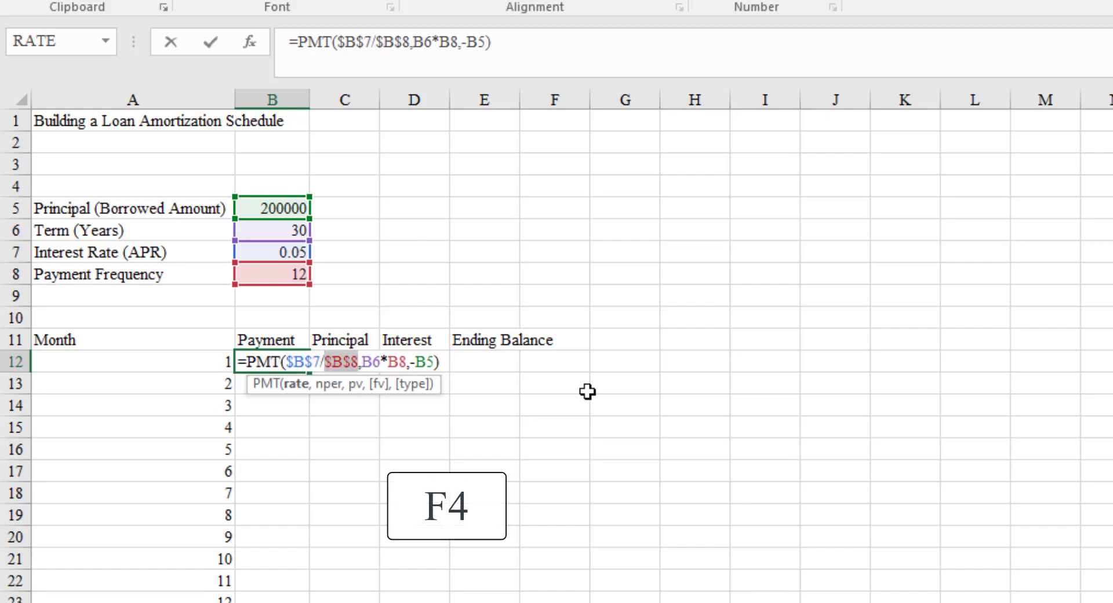
key("Right")
key("Right")
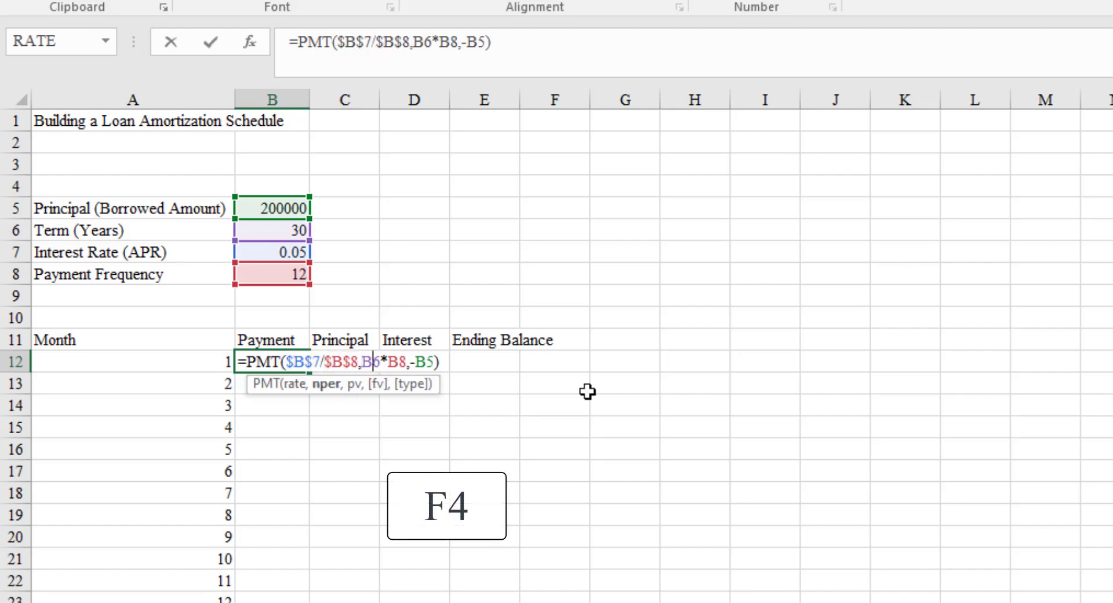
key("F4")
key("Right")
key("Right")
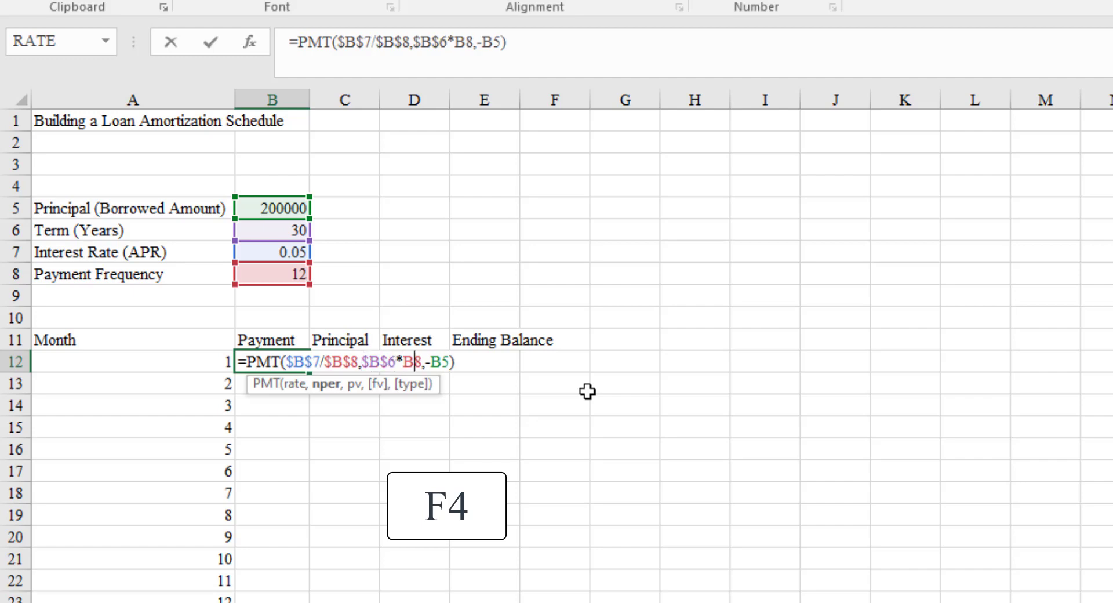
key("F4")
key("Right")
key("Right")
key("F4")
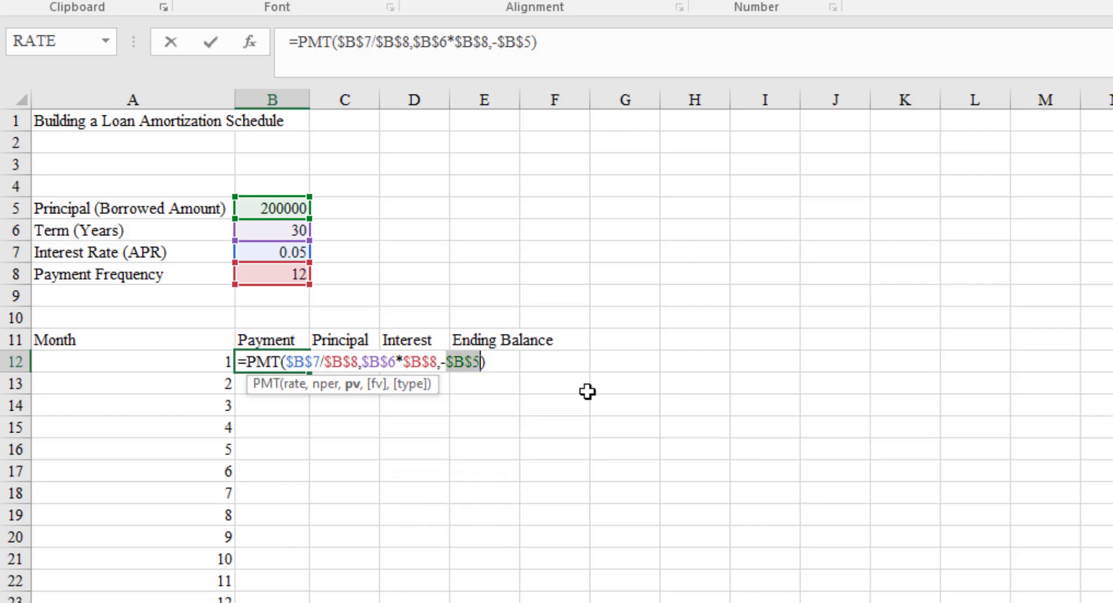
key("Return")
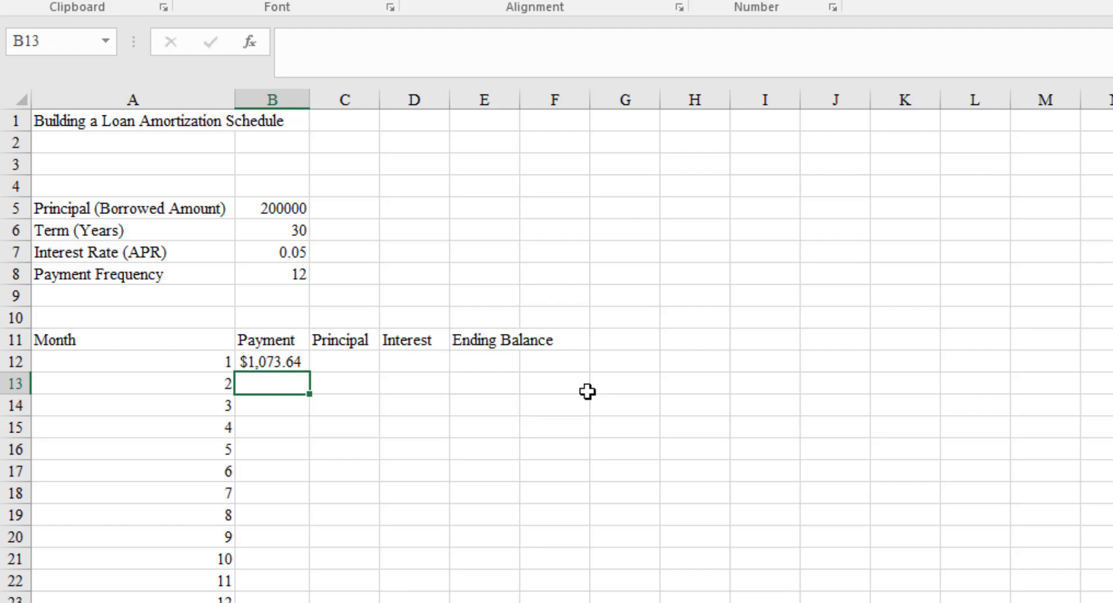
Step: Fill the payment formula from B12 down the Payment column for all months
key("Up")
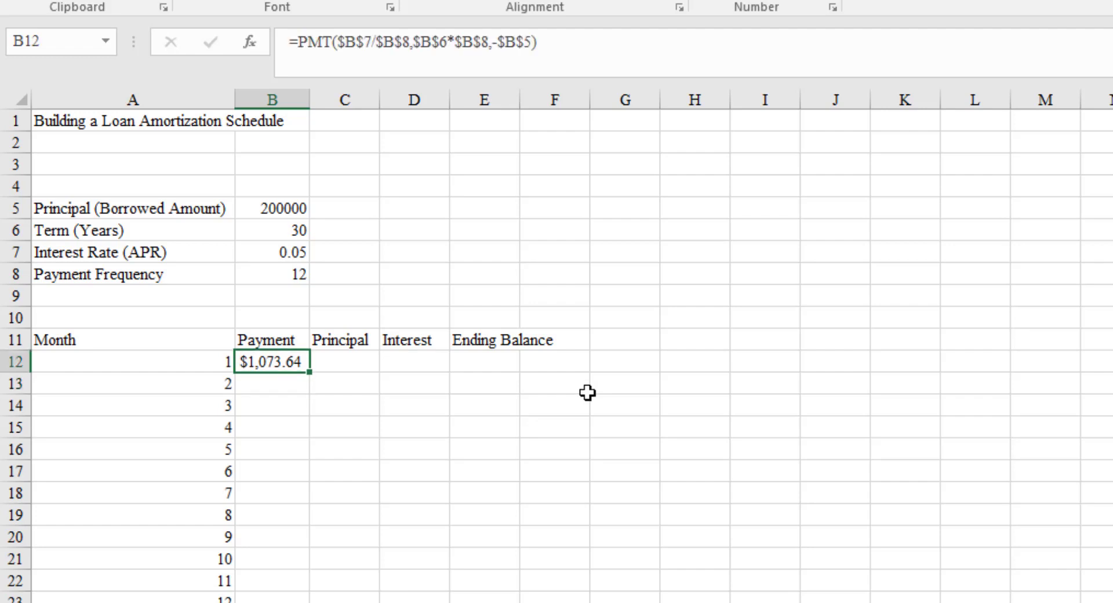
double_click(309, 373)
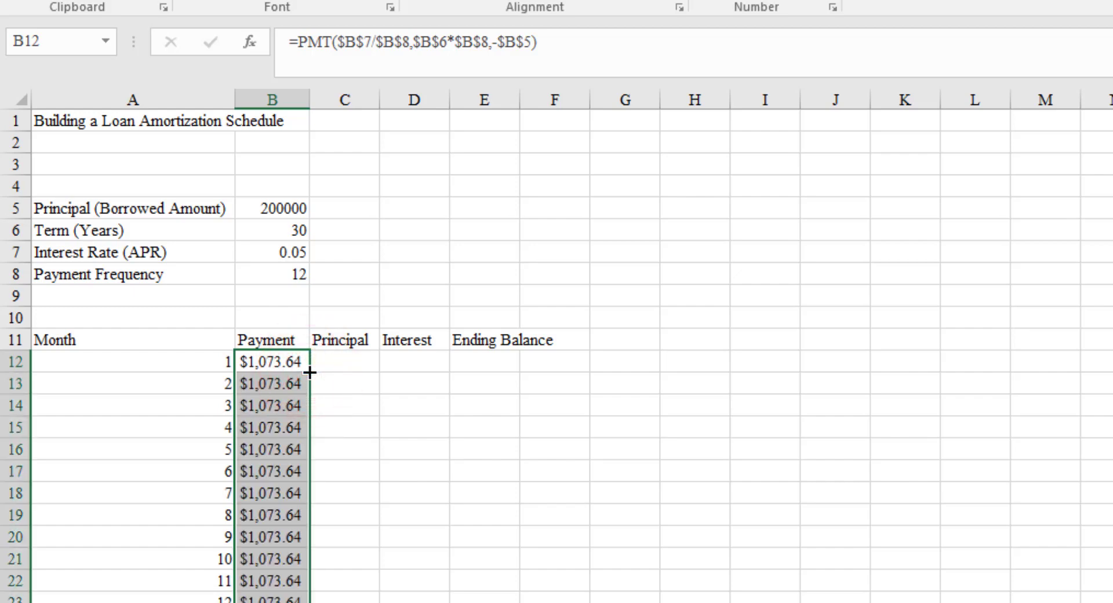
Step: Examine the filled payment formulas down to the end of the Payment column and return to its header
key("Down")
key("Down")
key("Down")
key("Down")
key("Down")
key("Down")
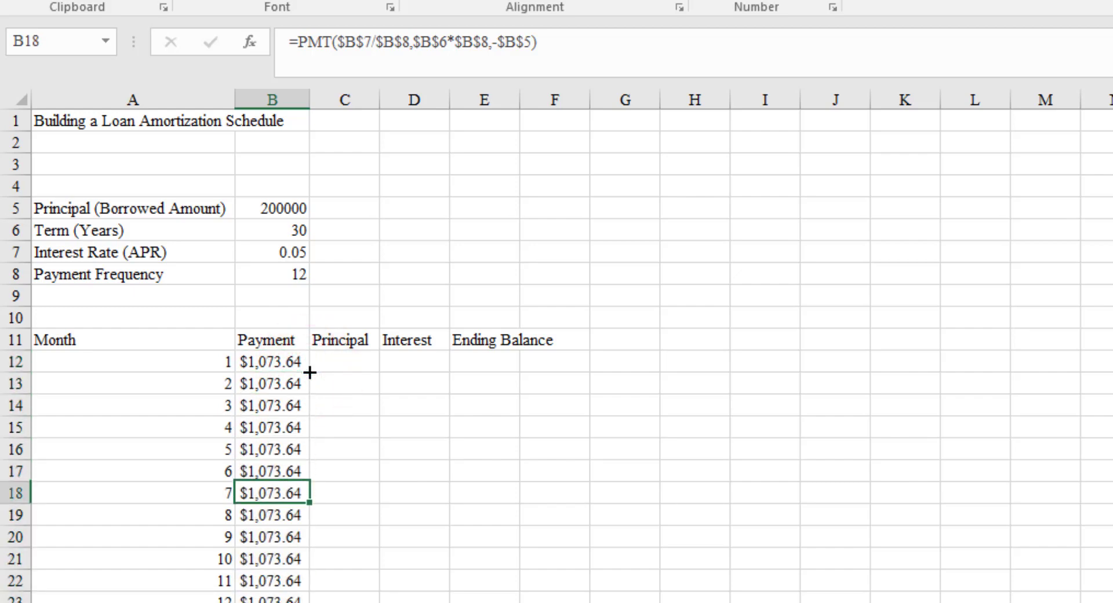
key("Down")
key("Down")
key("Down")
key("Down")
key("Down")
key("Down")
key("Down")
key("Down")
key("Down")
key("Down")
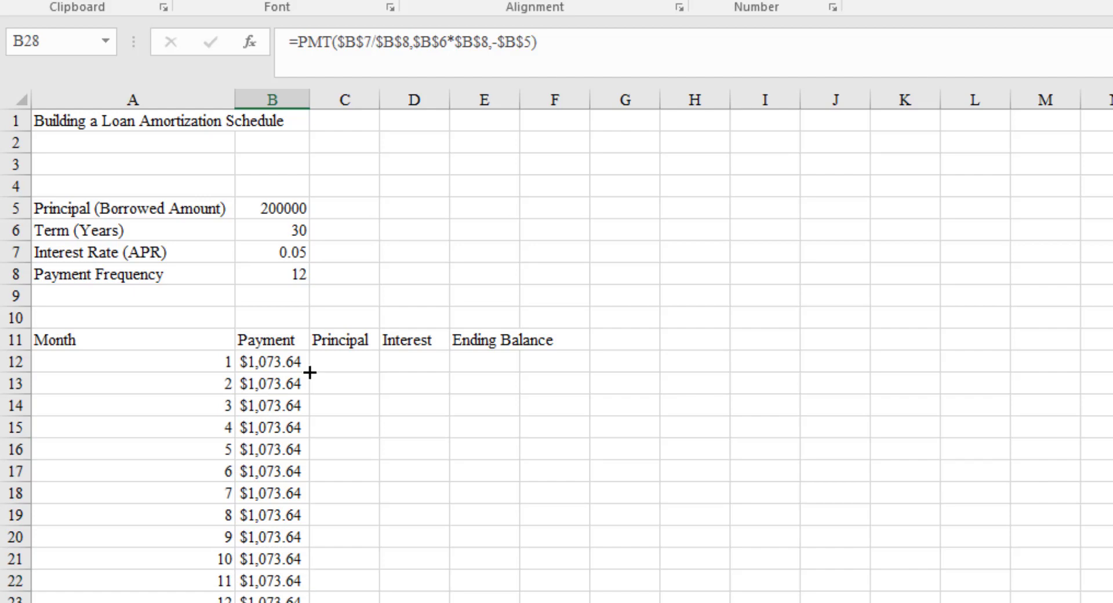
key("ctrl+Down")
key("Up")
key("Up")
key("Up")
key("Up")
key("Up")
key("Up")
key("Up")
key("Up")
key("Up")
key("Up")
key("Up")
key("Up")
key("Up")
key("Up")
key("Up")
key("Up")
key("Up")
key("Up")
key("Up")
key("Up")
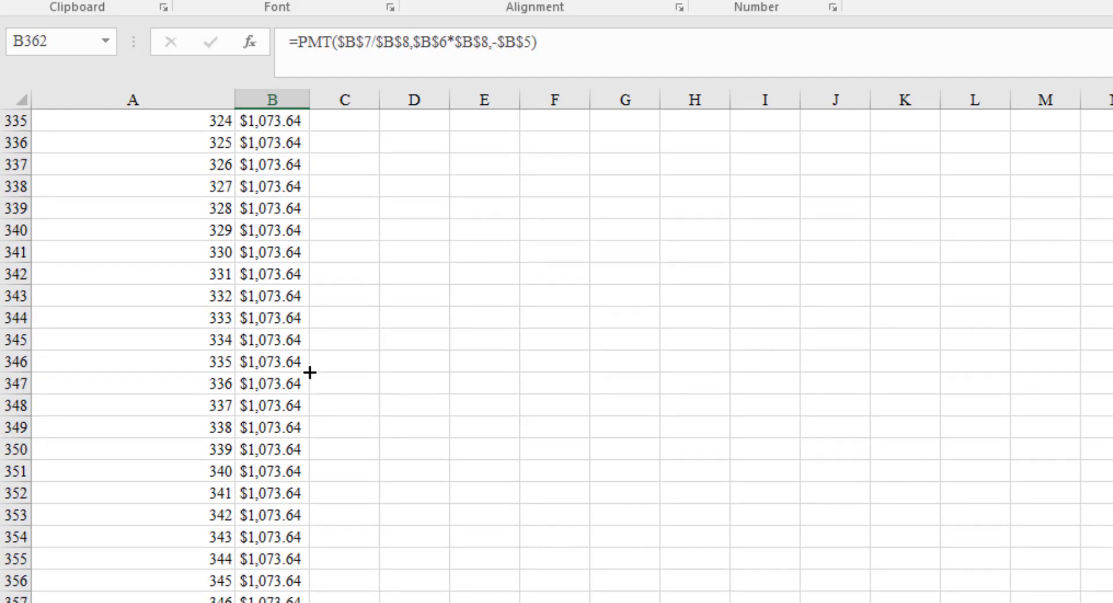
key("ctrl+Up")
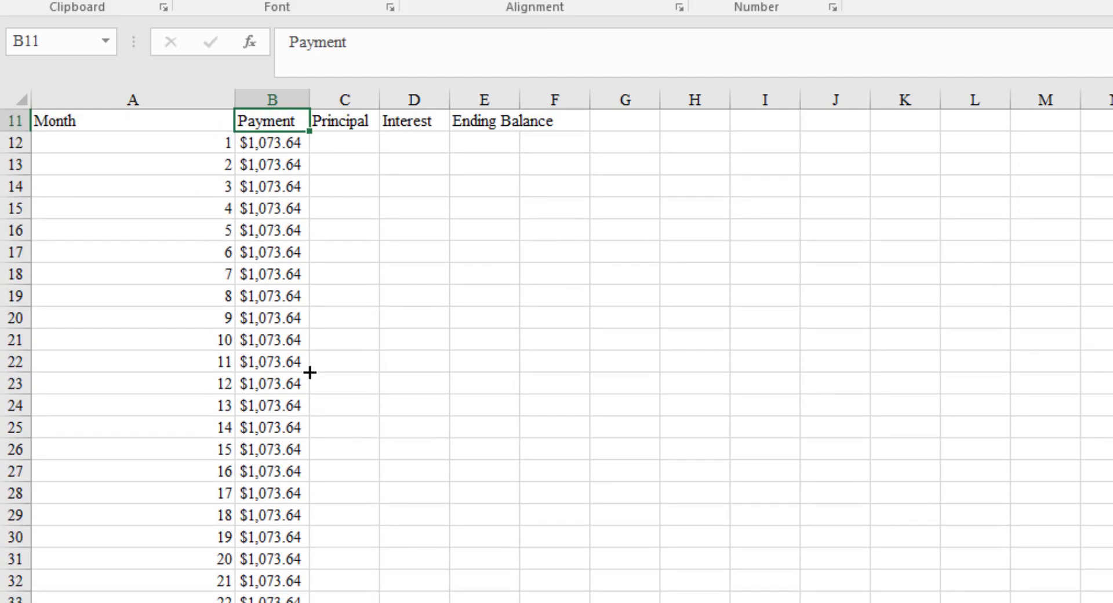
Step: Start a PPMT formula in cell C12, the first month's row of the Principal column
key("Right")
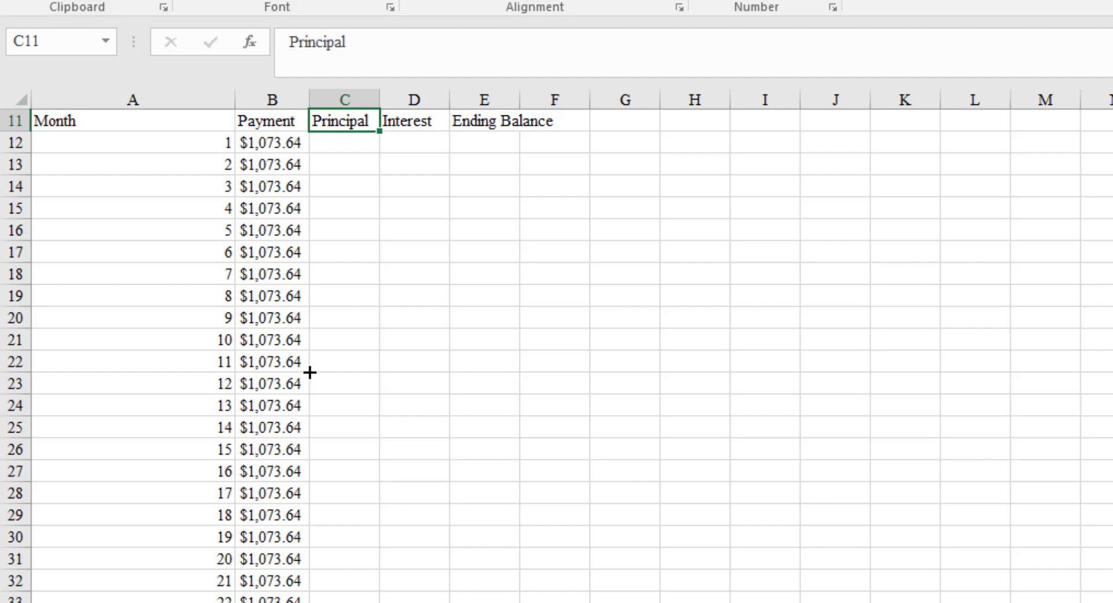
key("Down")
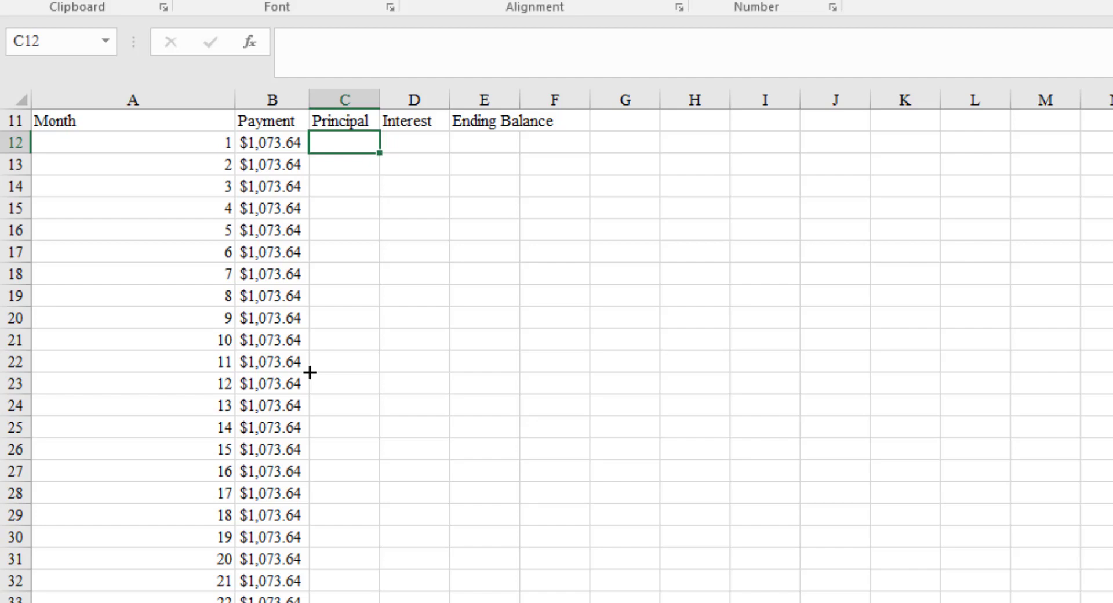
key("Up")
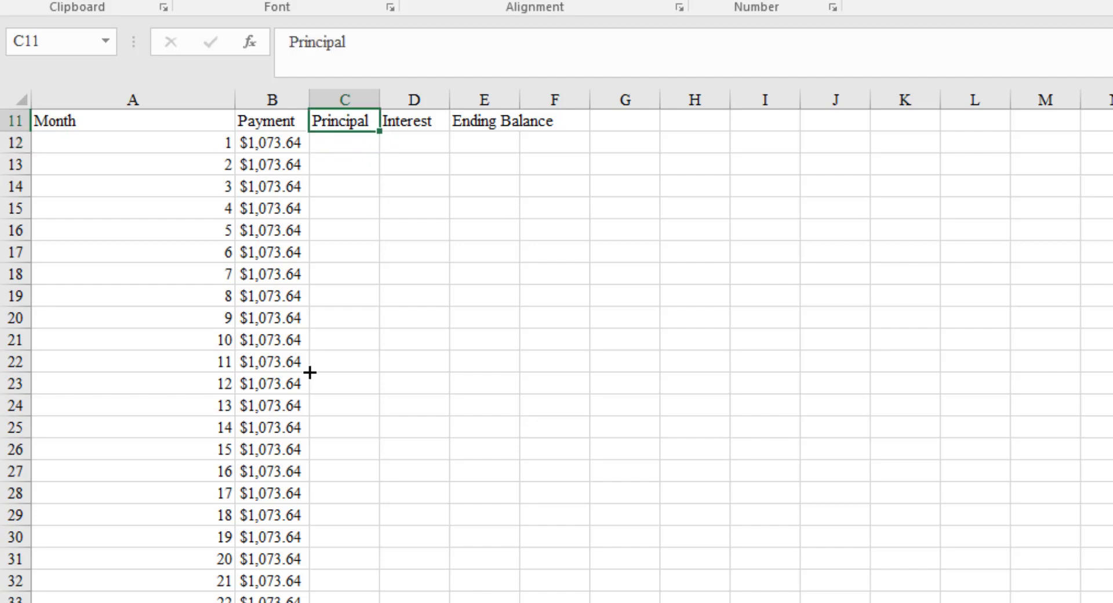
key("Down")
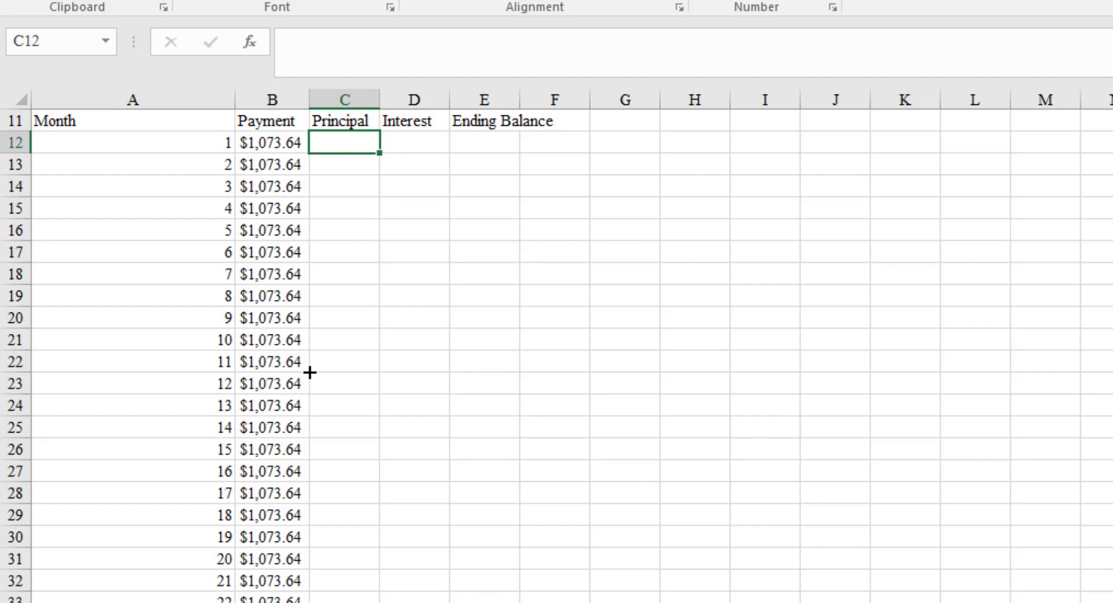
type("=")
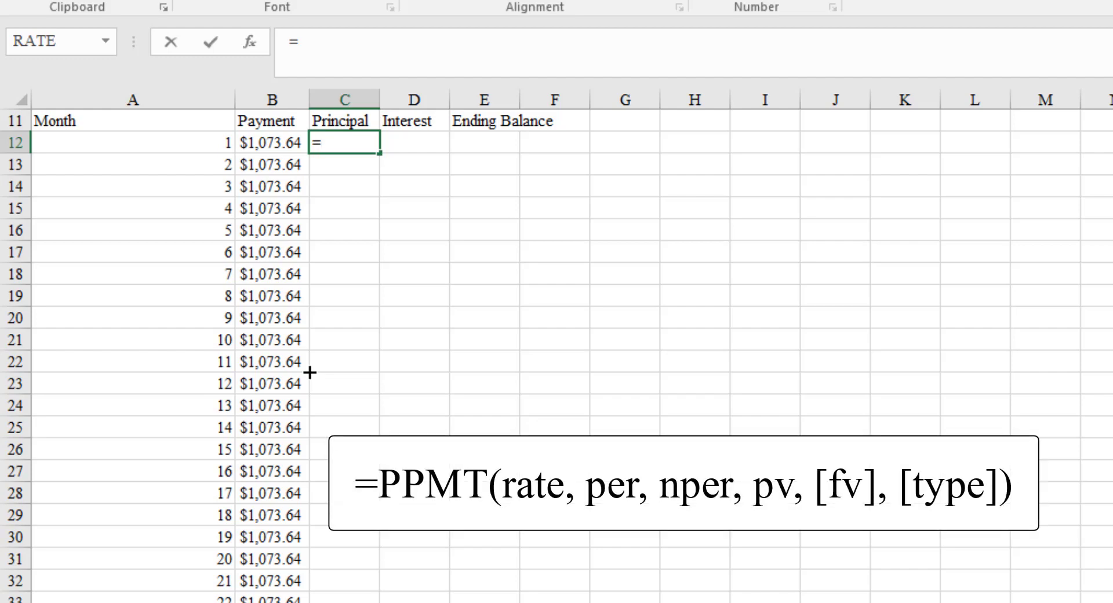
type("ppmt")
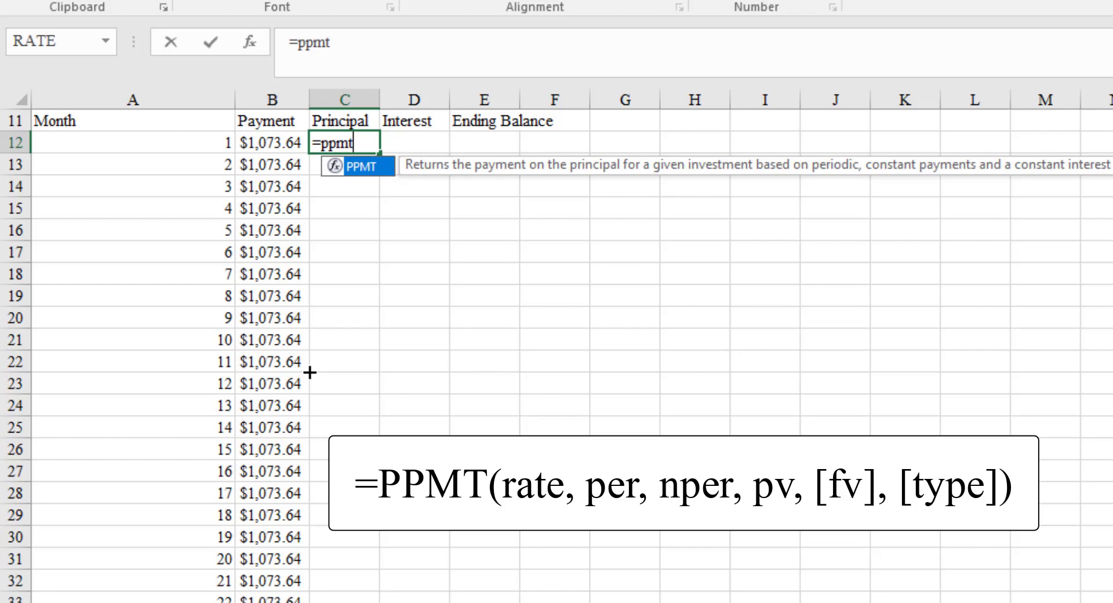
type("(")
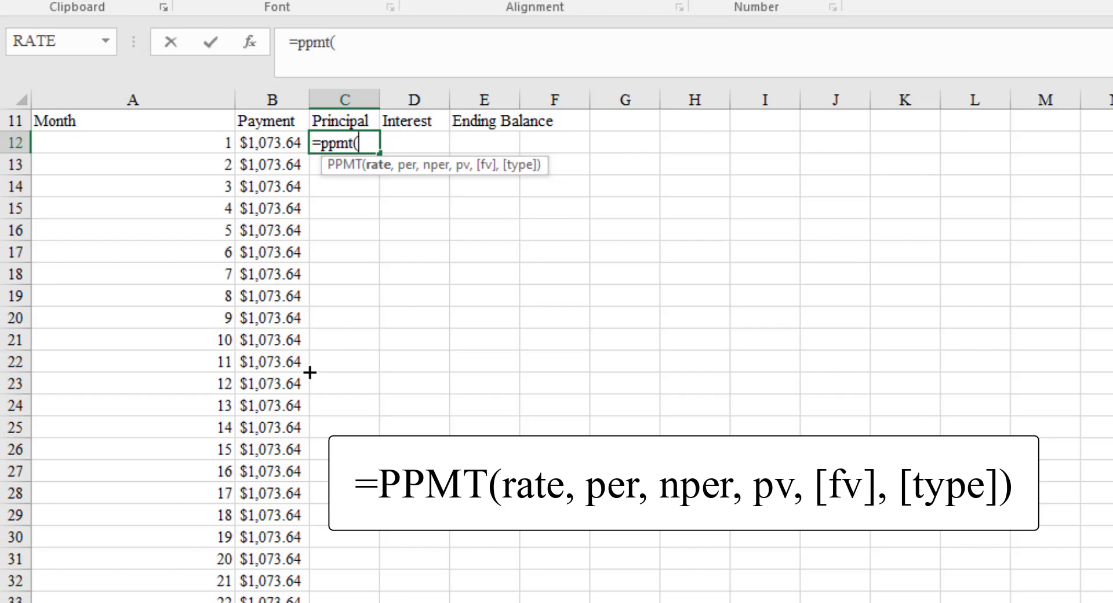
Step: Enter the annual interest rate cell as the absolute reference $B$7 at the start of the rate argument
scroll(309, 373, "up", 4)
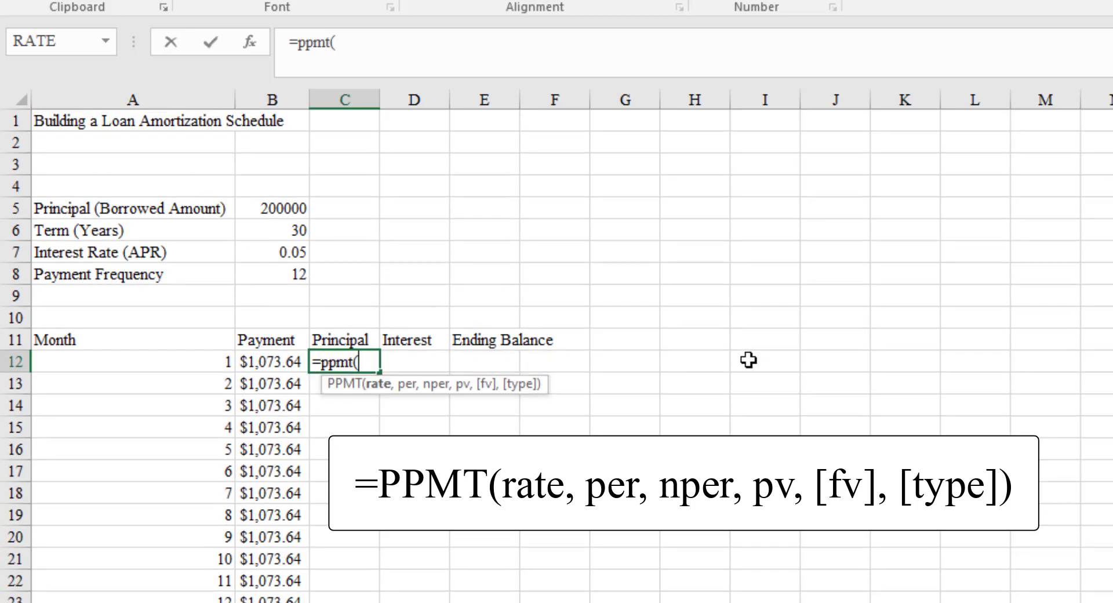
key("Up")
key("Up")
key("Up")
key("Up")
key("Up")
key("Left")
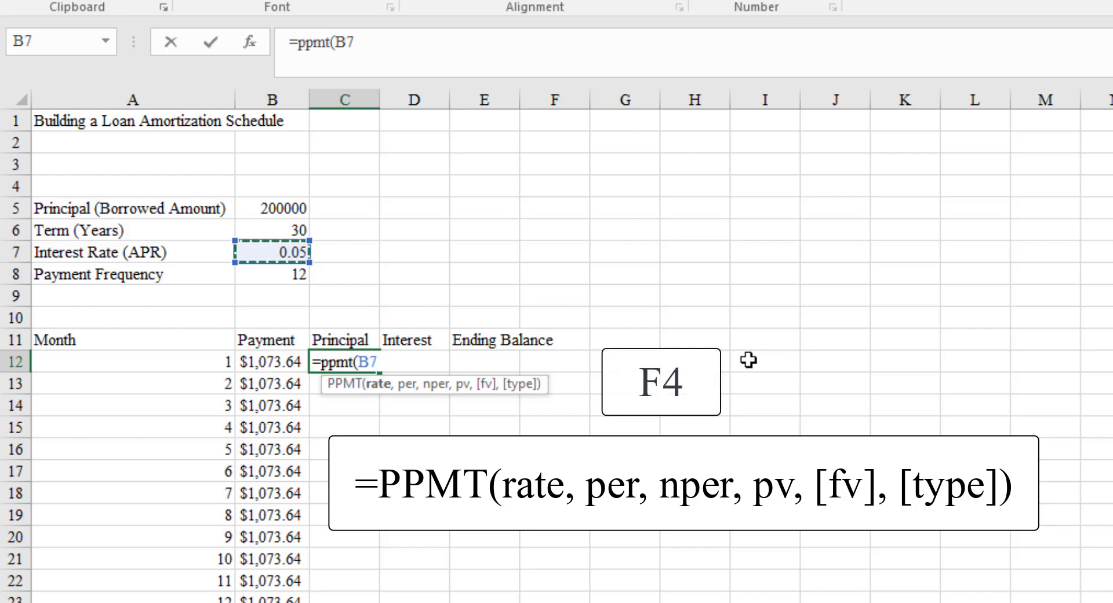
key("F4")
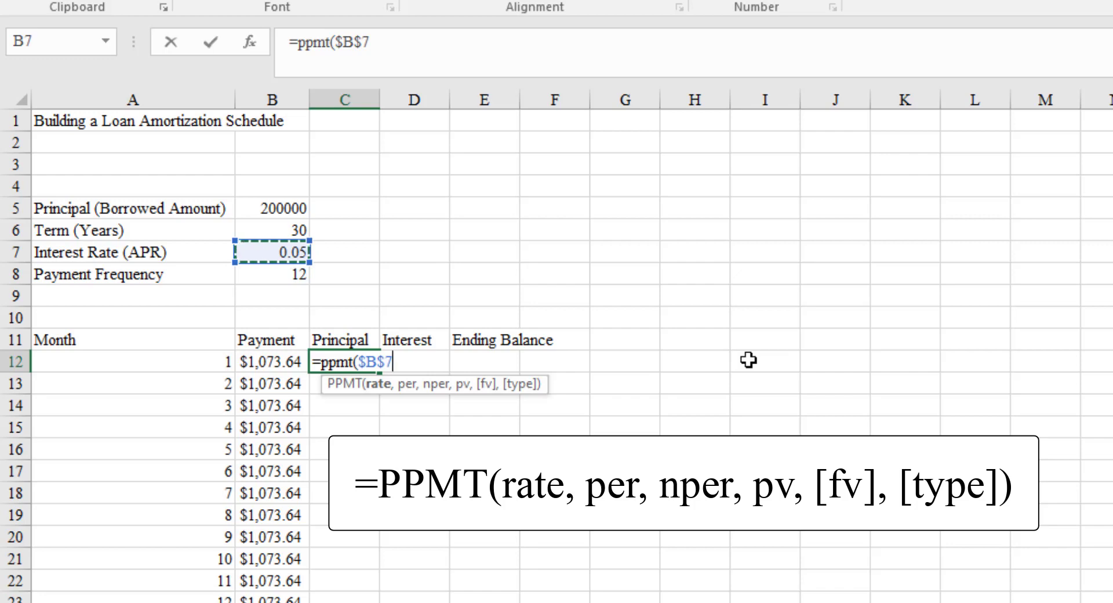
Step: Divide the rate by the payment frequency with the absolute reference $B$8, and finish the rate argument
type("/")
key("Up")
key("Up")
key("Up")
key("Up")
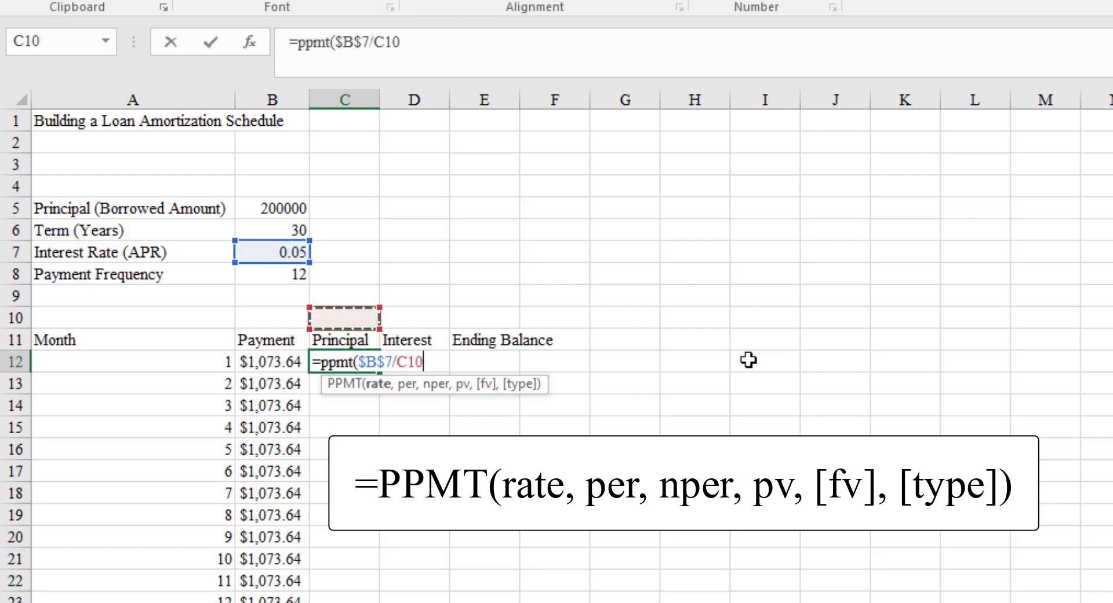
key("Left")
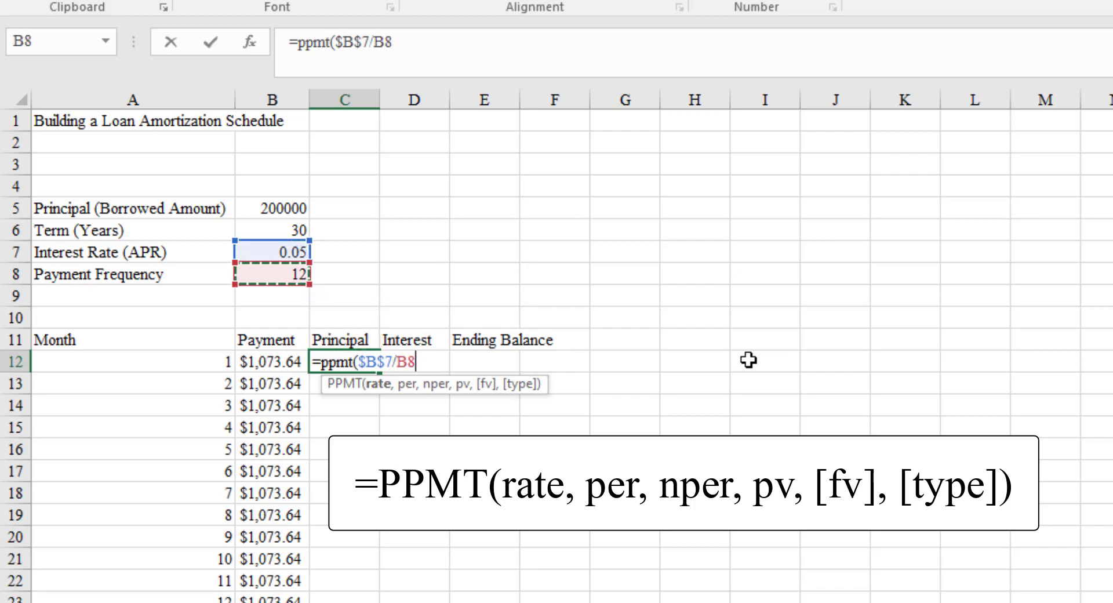
key("F4")
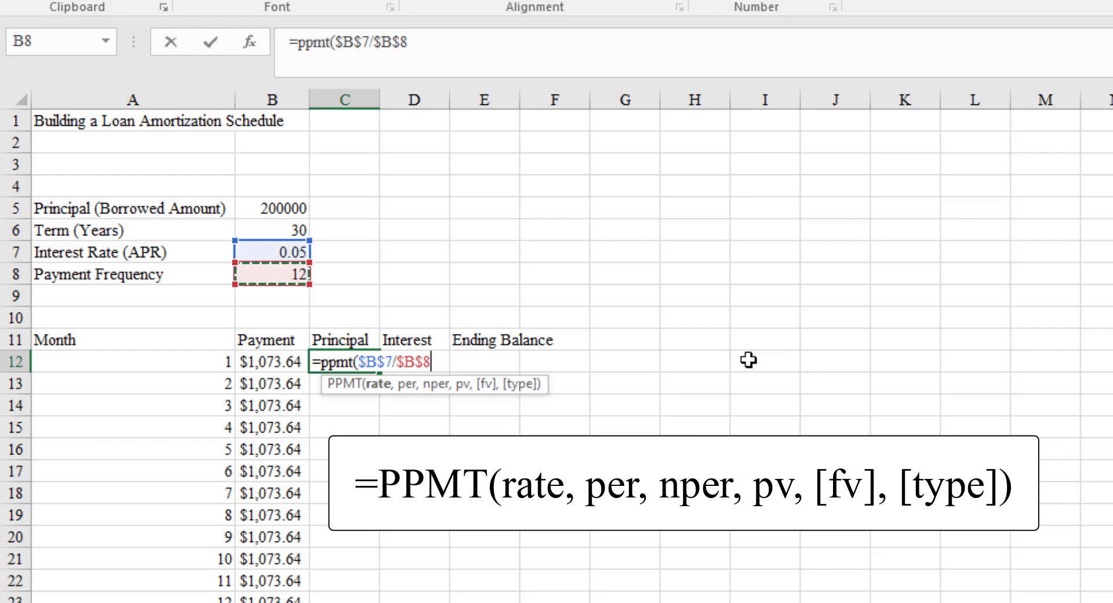
type(",")
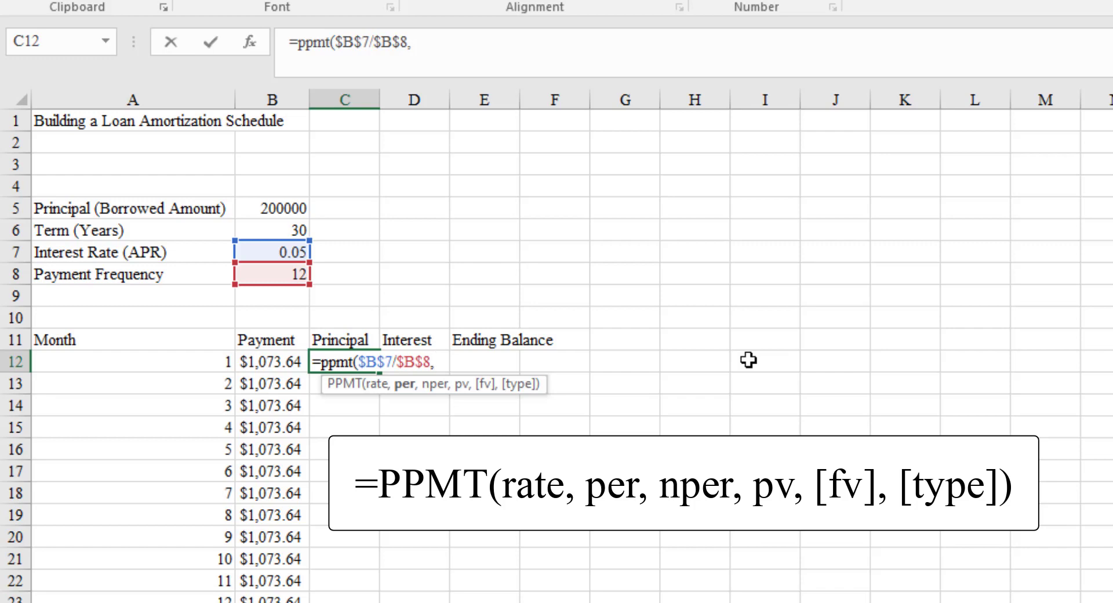
Step: Use the first month's number as the period argument, locking only its column so the reference reads $A12
key("Left")
key("Left")
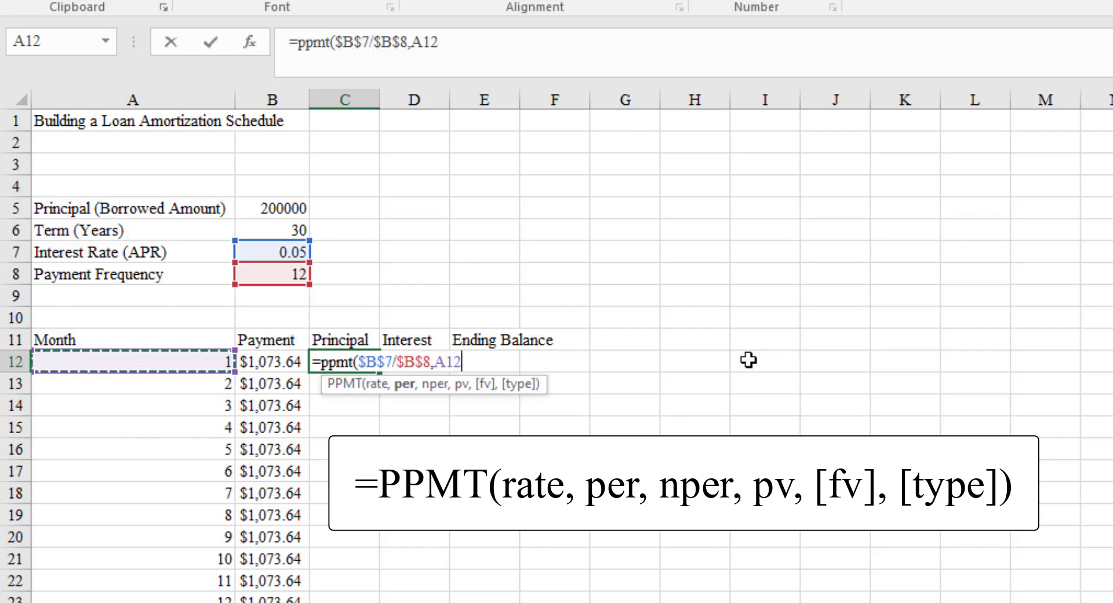
key("Down")
key("Down")
key("Down")
key("Up")
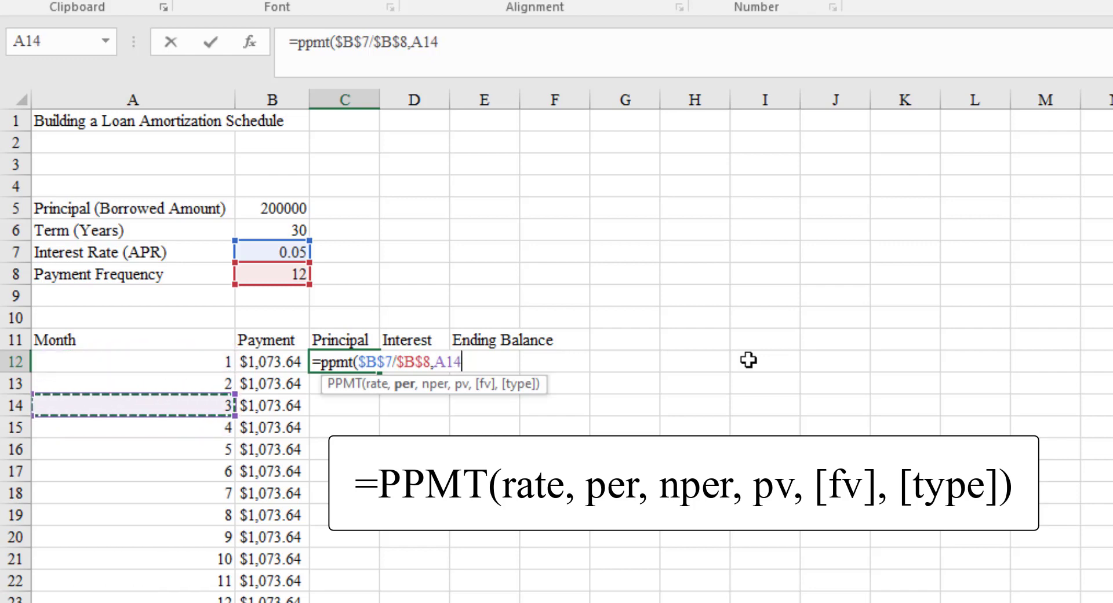
key("Up")
key("Up")
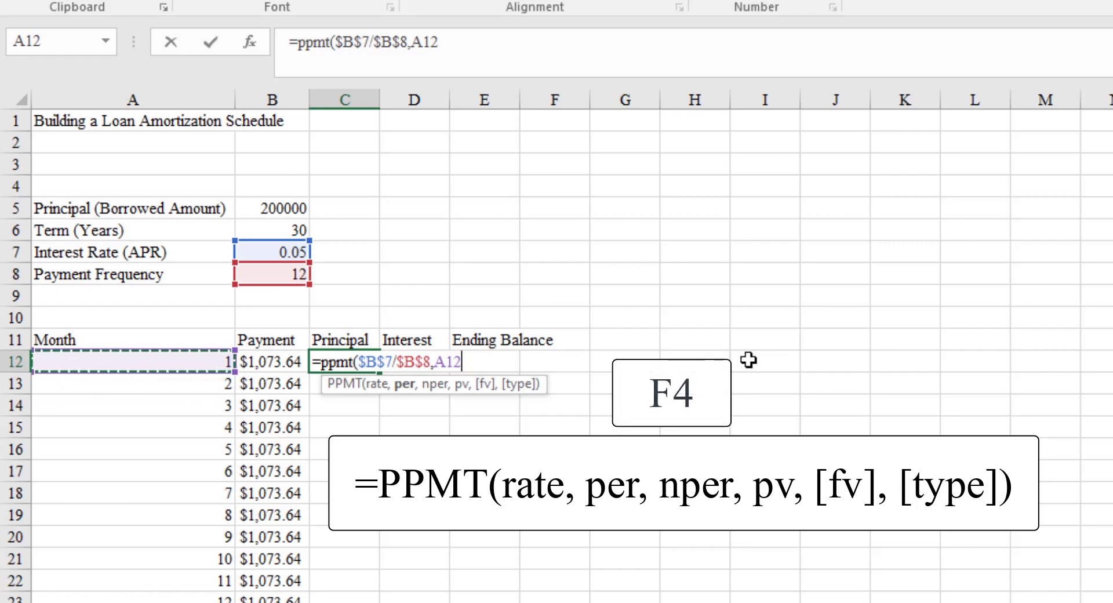
key("F4")
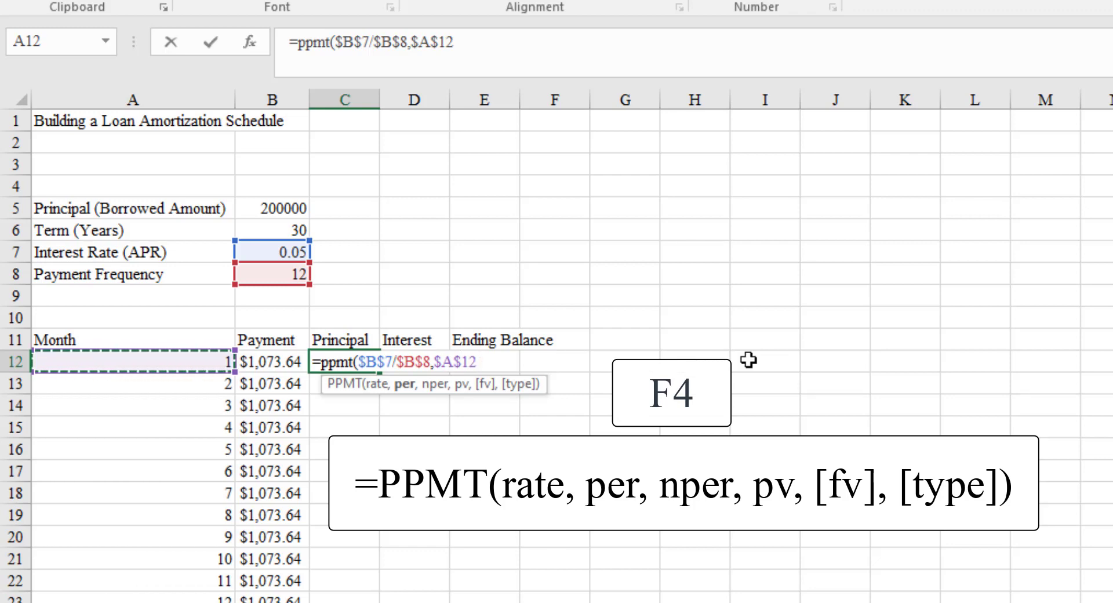
key("F4")
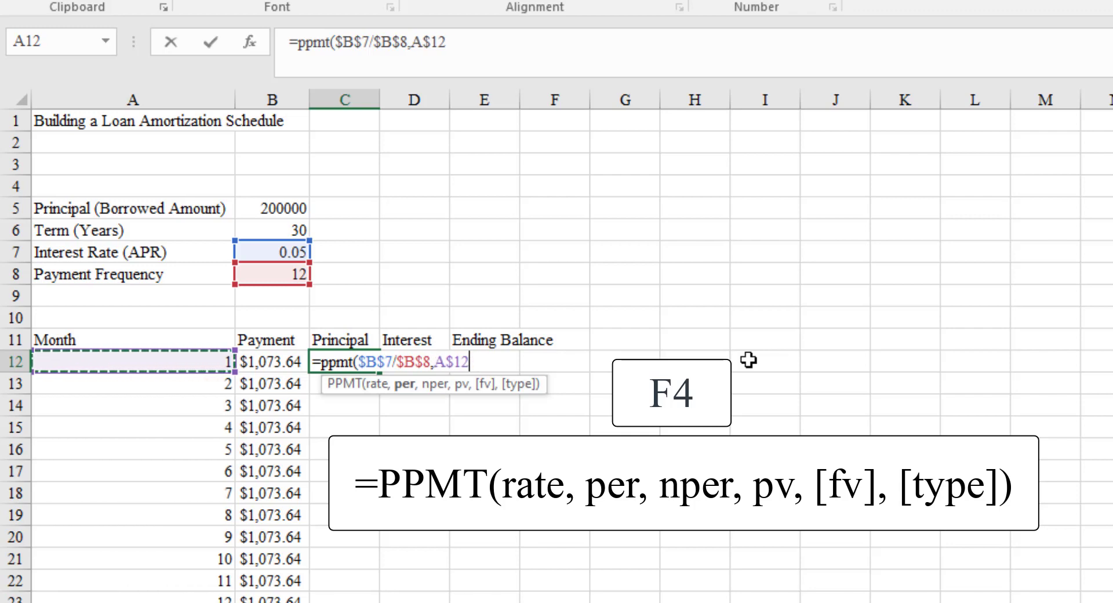
key("F4")
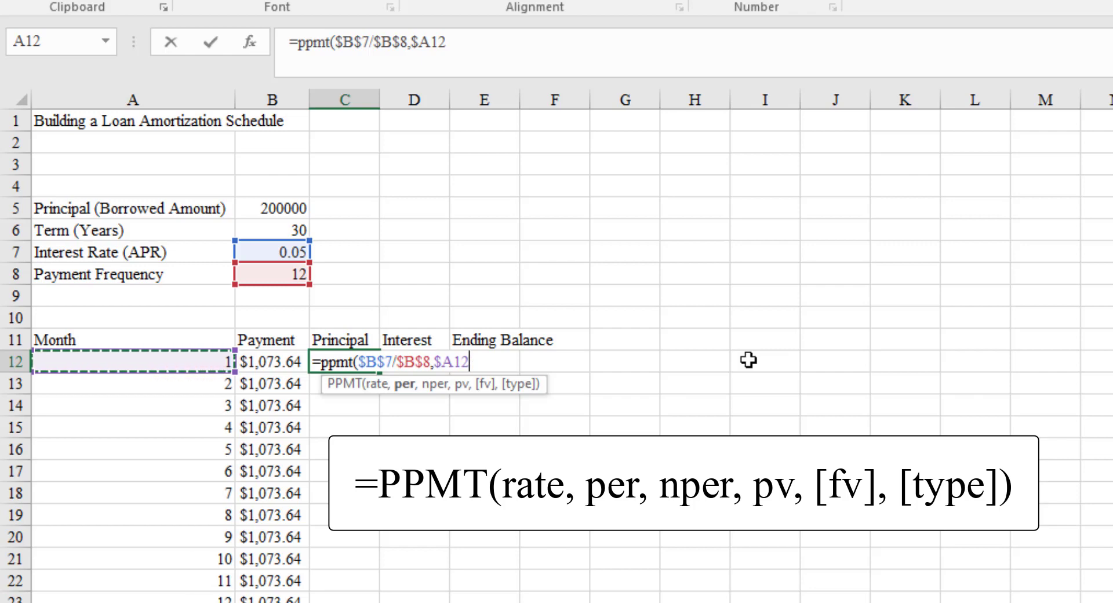
type(",")
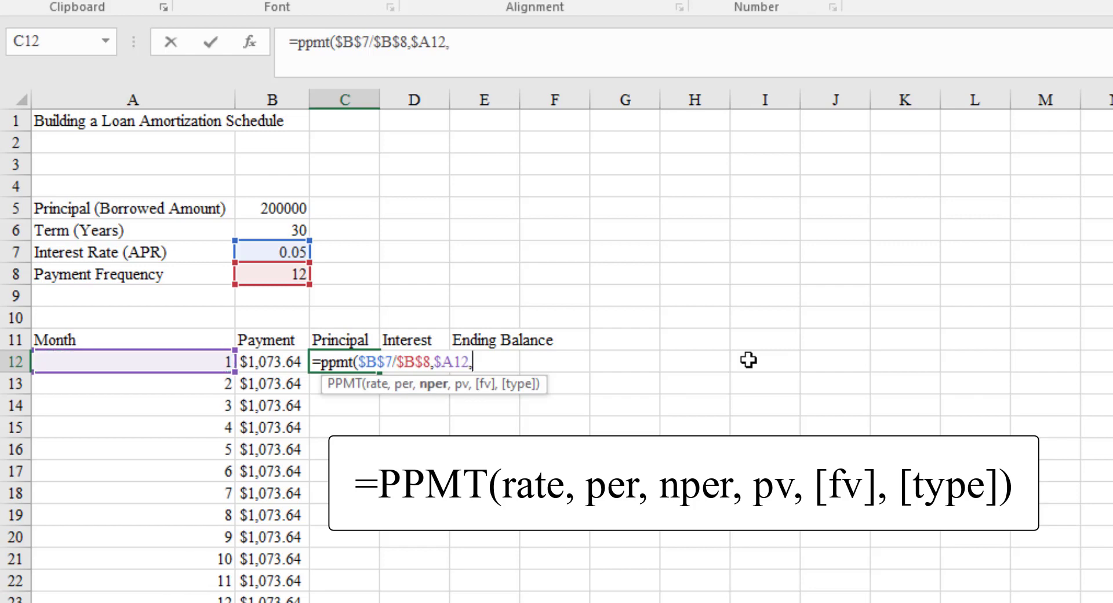
Step: Begin the number-of-periods argument with the loan term in years as the absolute reference $B$6
key("Up")
key("Up")
key("Up")
key("Up")
key("Up")
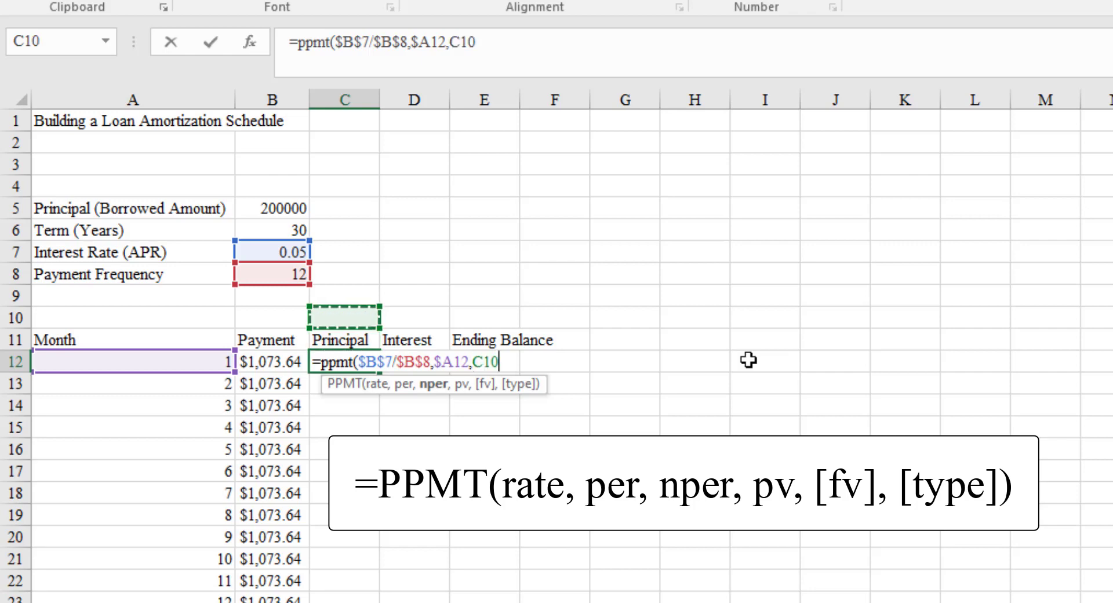
key("Up")
key("Left")
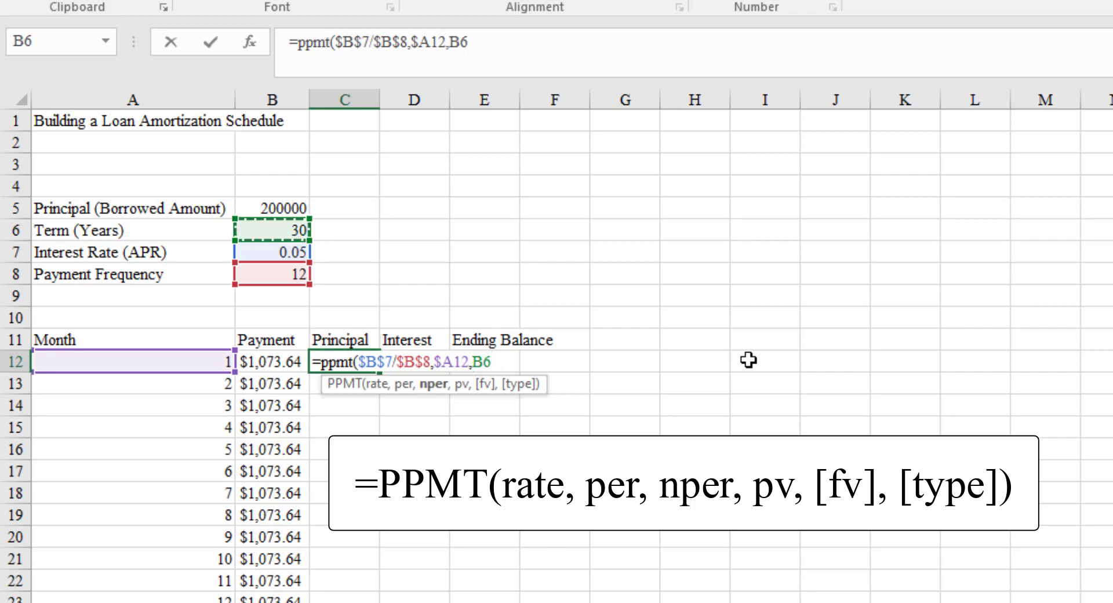
key("F4")
Step: Multiply the term by the payment frequency as the absolute reference $B$8, and finish the number-of-periods argument
type("*")
key("Up")
key("Up")
key("Up")
key("Up")
key("Left")
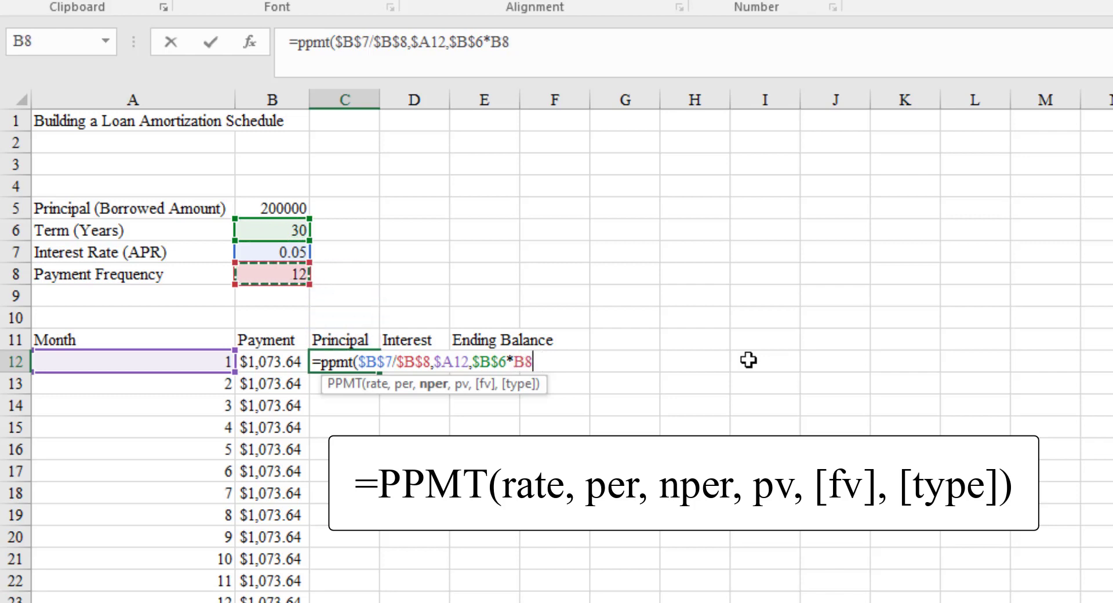
key("F4")
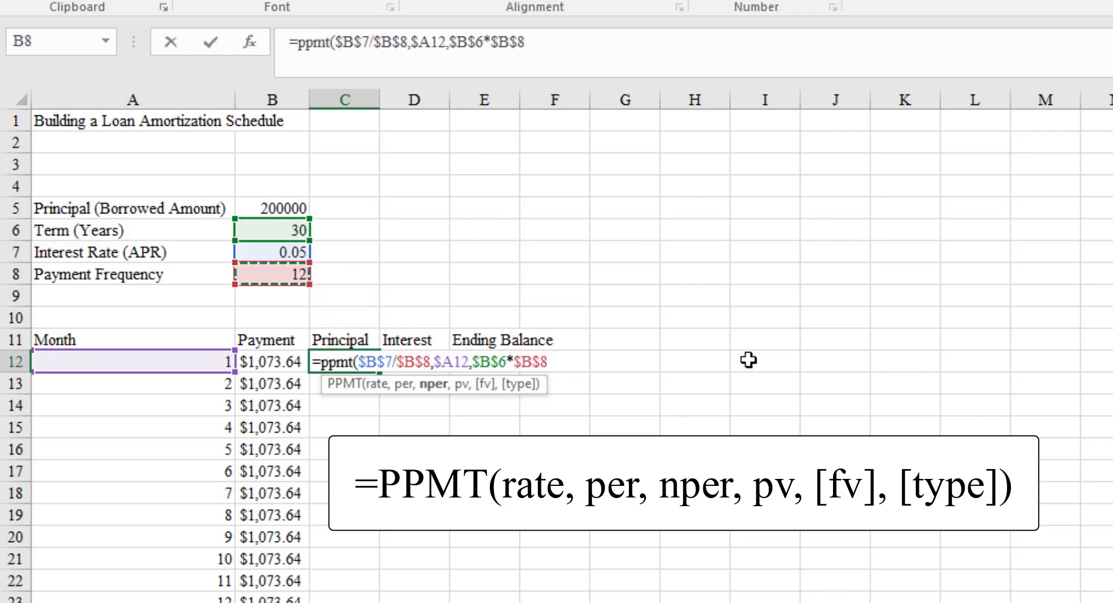
type(",")
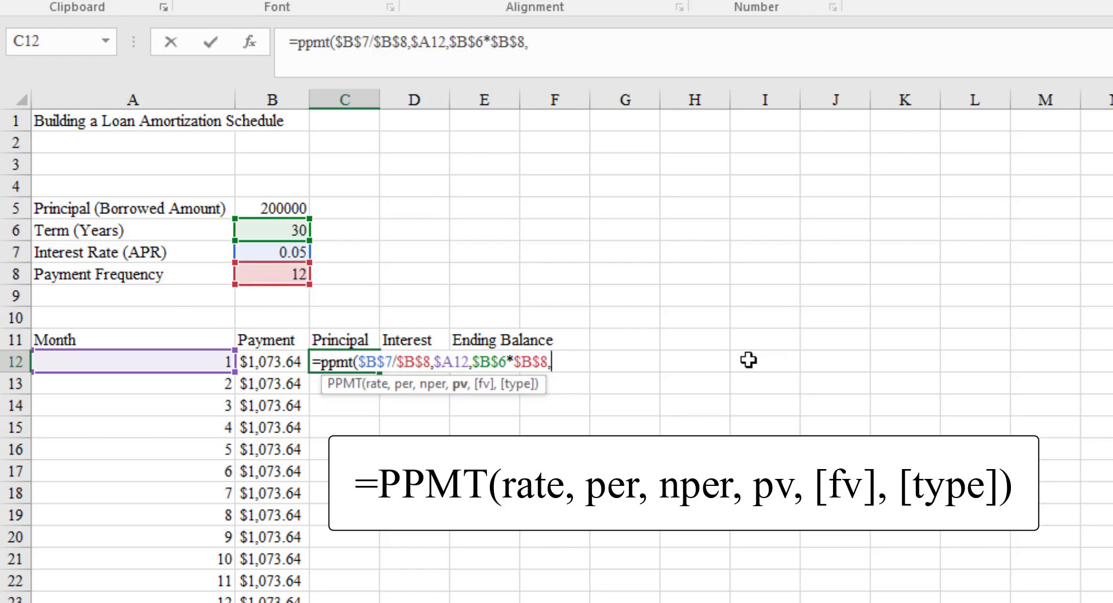
Step: Add the borrowed amount as the present value argument $B$5 and complete the formula =PPMT($B$7/$B$8,$A12,$B$6*$B$8,$B$5)
key("Up")
key("Up")
key("Up")
key("Up")
key("Up")
key("Up")
key("Up")
key("Left")
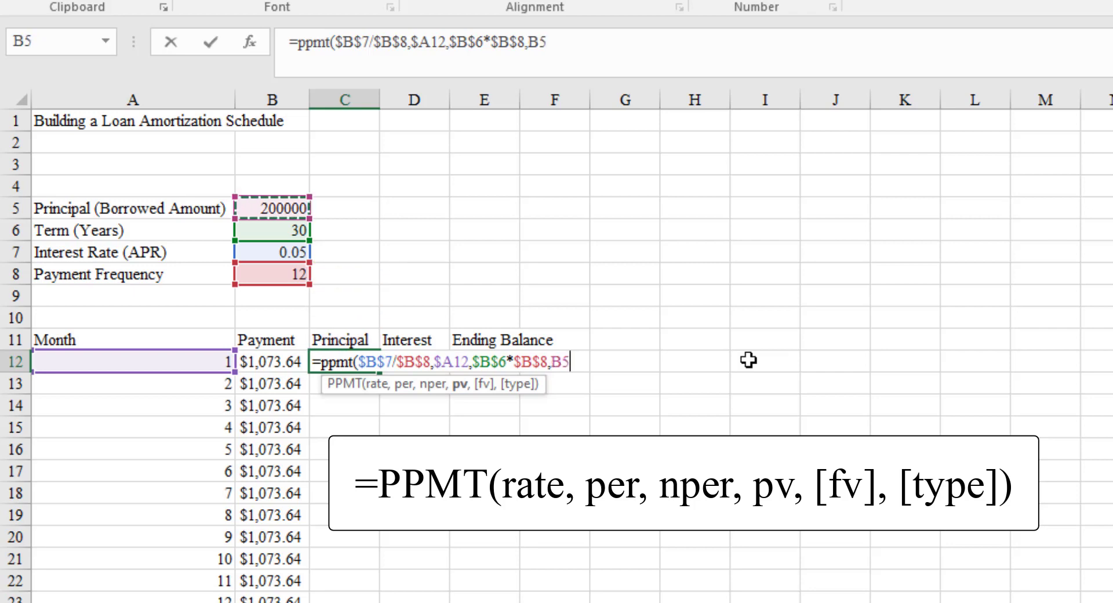
key("F4")
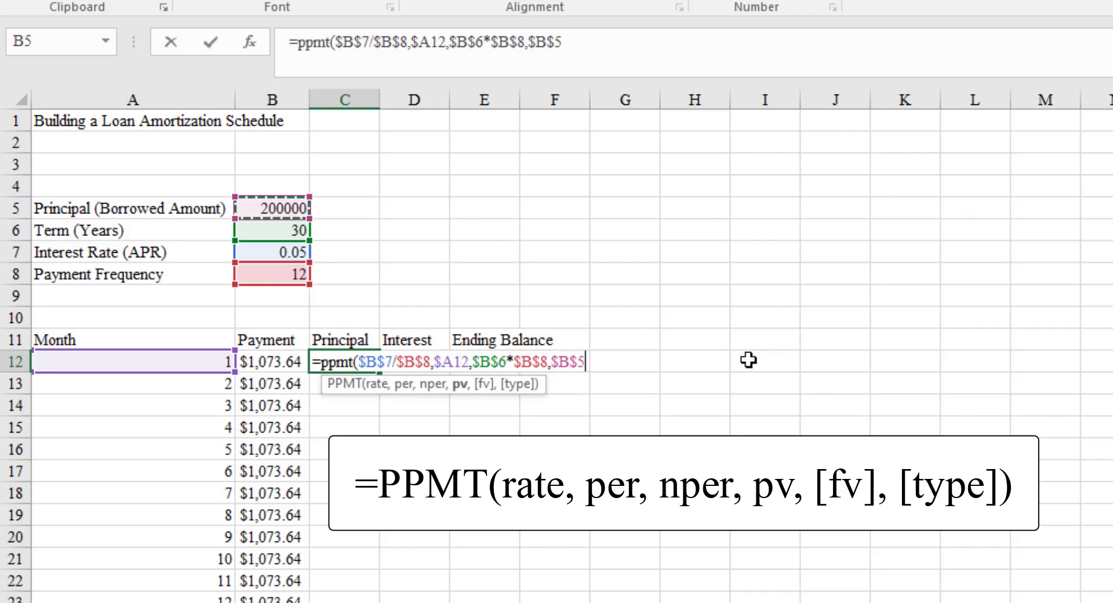
type(")")
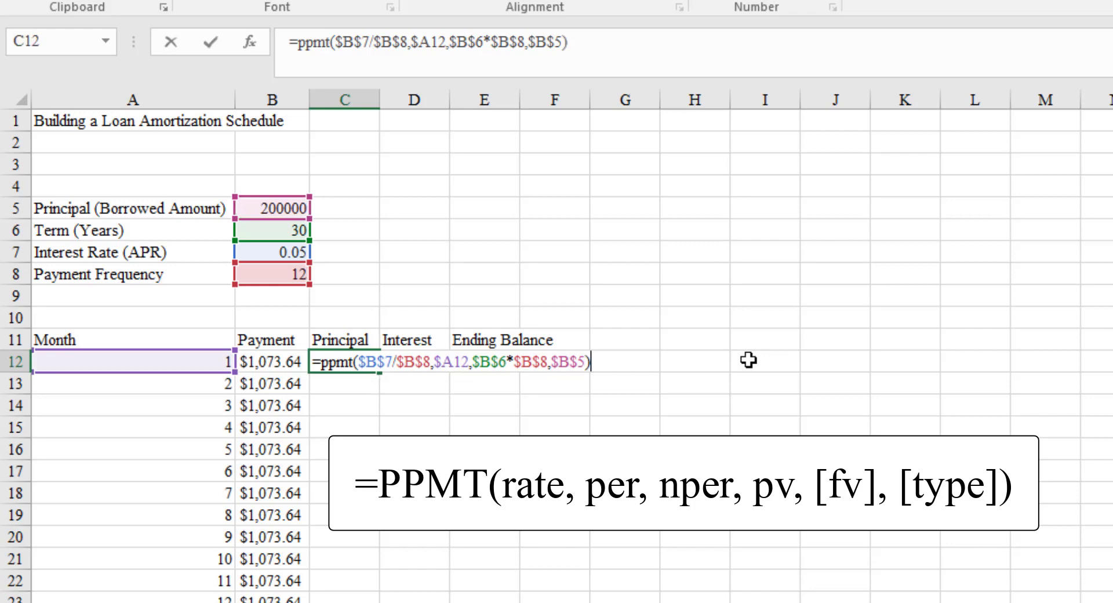
key("Return")
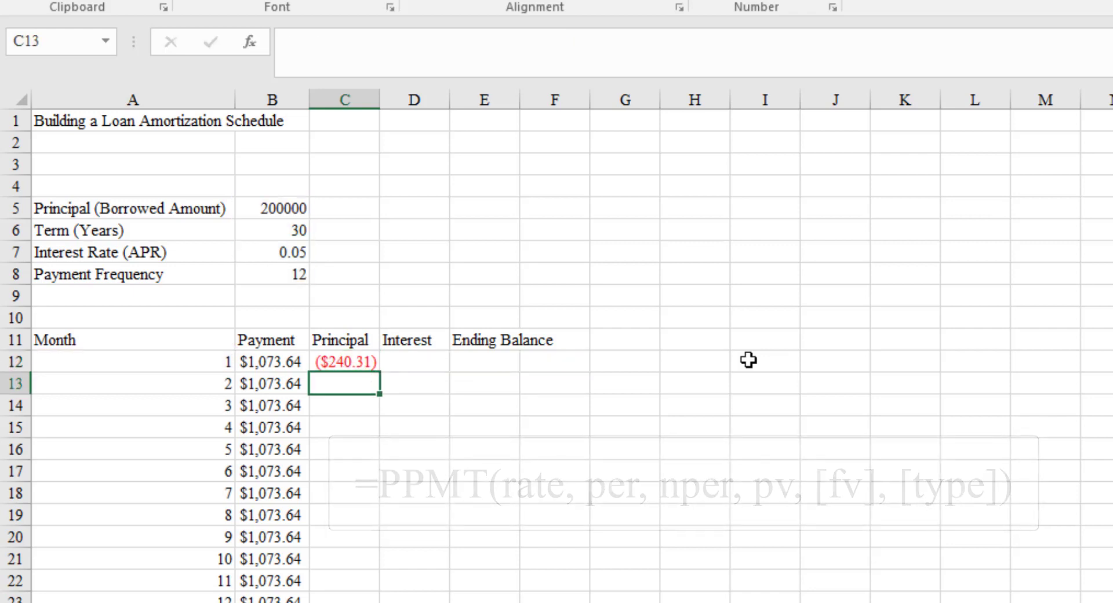
Step: Negate the present value argument of the first month's principal formula, making it =PPMT($B$7/$B$8,$A12,$B$6*$B$8,-$B$5)
key("Up")
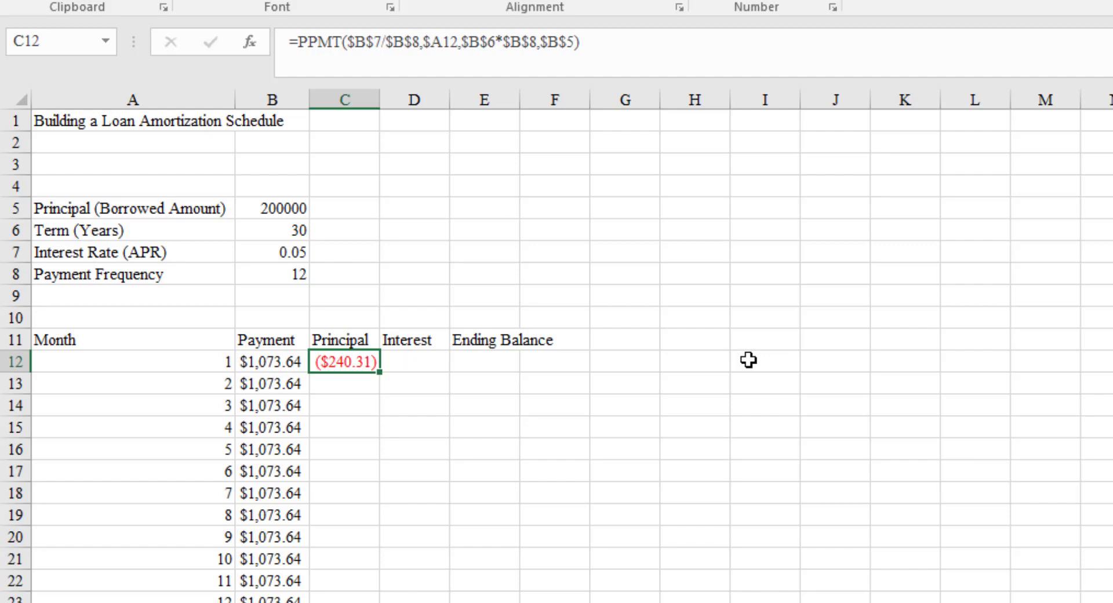
key("F2")
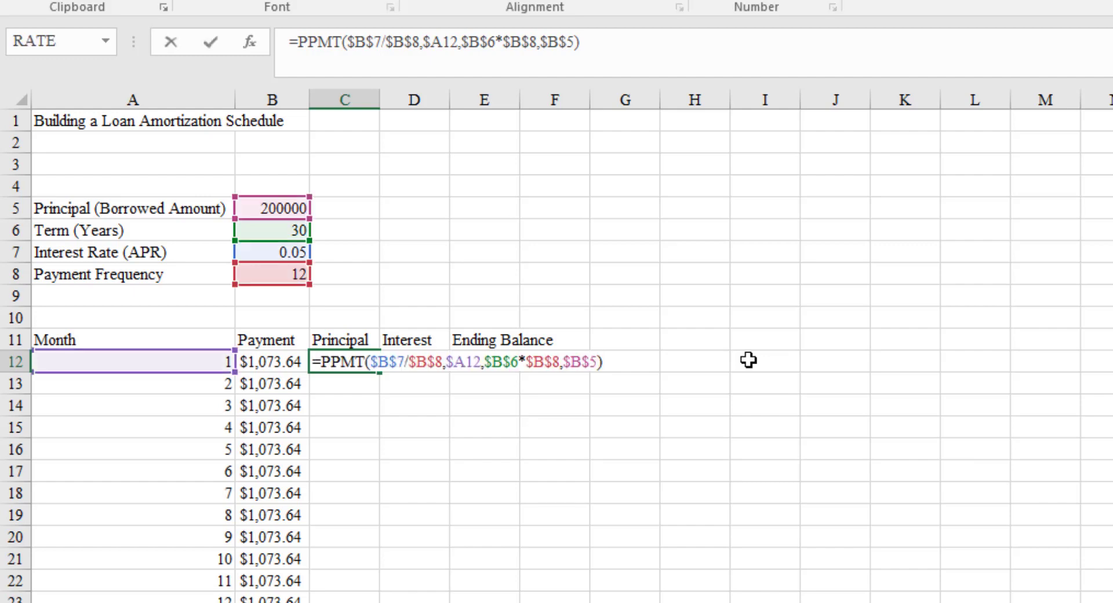
key("Left")
key("Left")
key("Left")
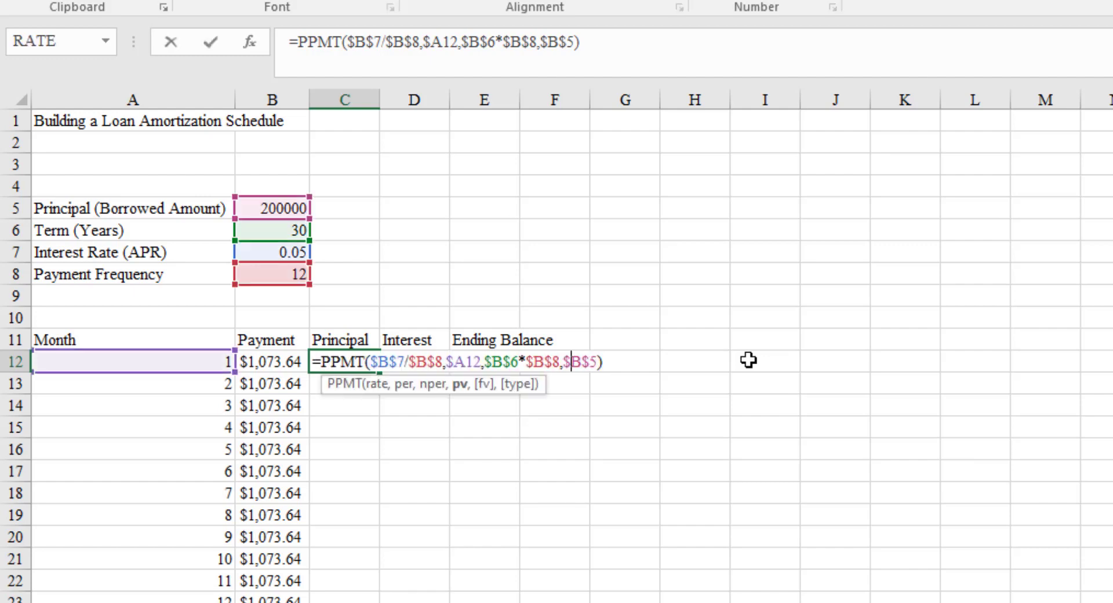
key("Left")
key("Left")
key("Left")
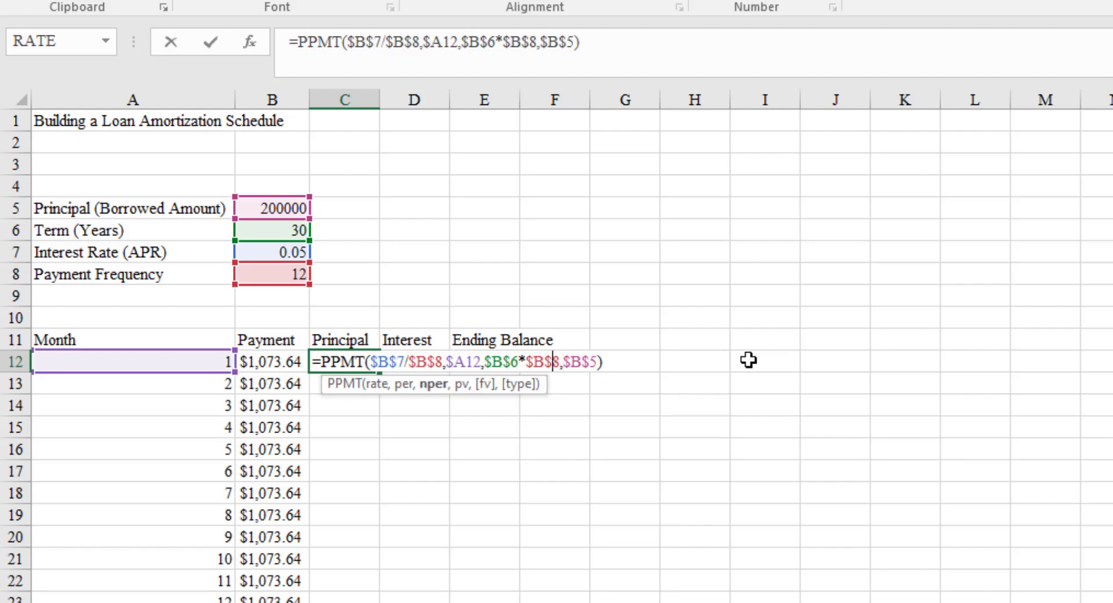
key("Right")
key("Right")
key("Right")
key("Left")
key("Left")
key("Left")
key("Left")
key("Left")
key("Left")
key("Left")
key("Left")
key("Left")
key("Left")
key("Left")
key("Left")
key("Right")
key("Right")
key("Right")
key("Right")
key("Right")
key("Right")
key("Right")
key("Right")
key("Right")
key("Right")
key("Right")
key("Right")
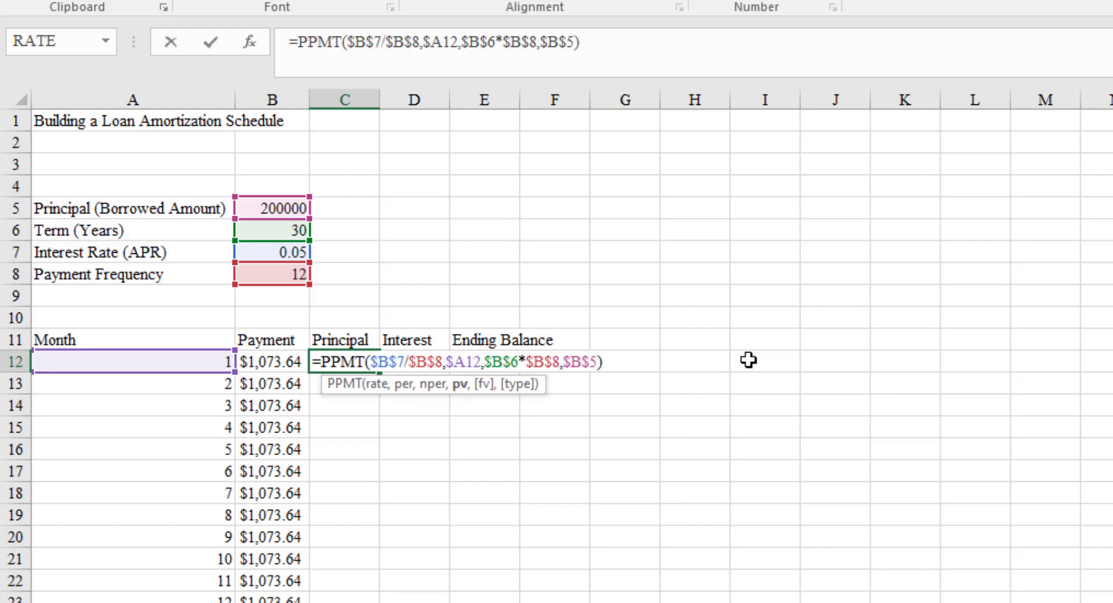
type("-")
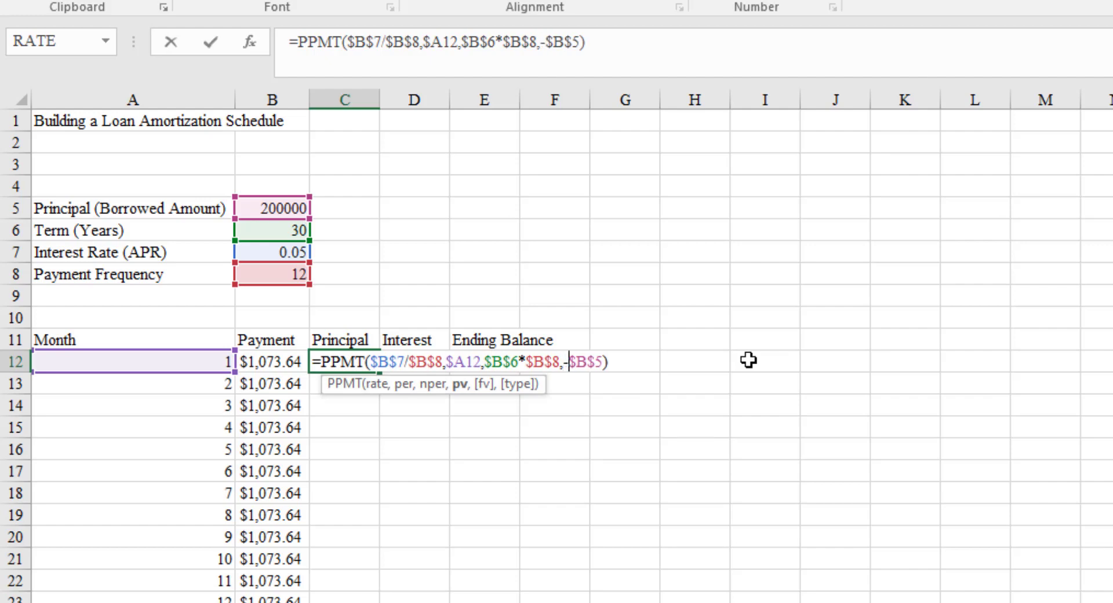
key("Return")
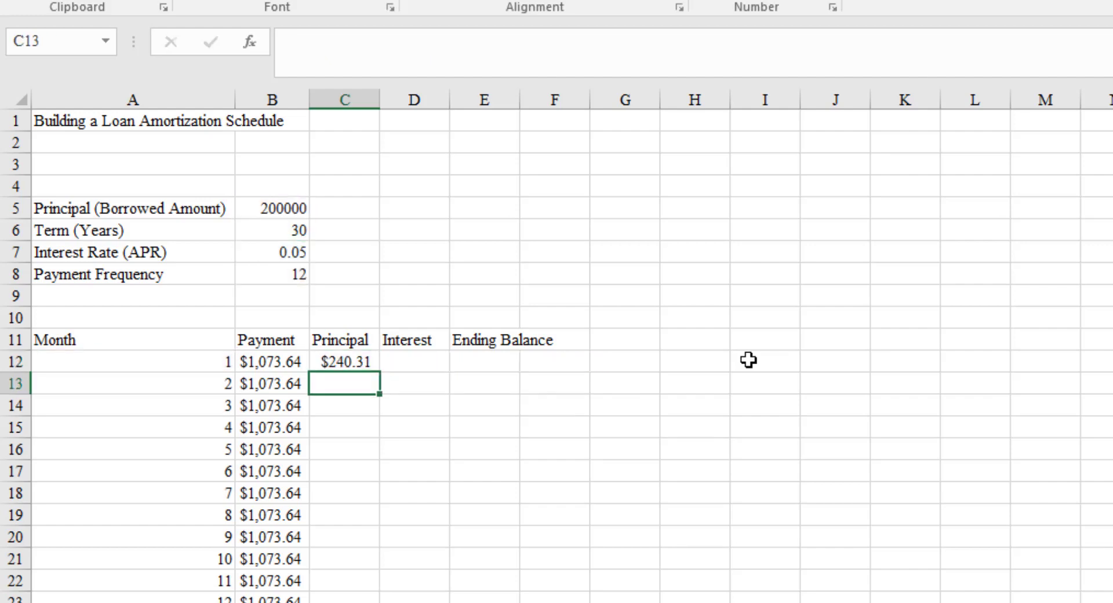
Step: Copy the first month's principal formula from C12 into the adjacent Interest cell D12
key("Up")
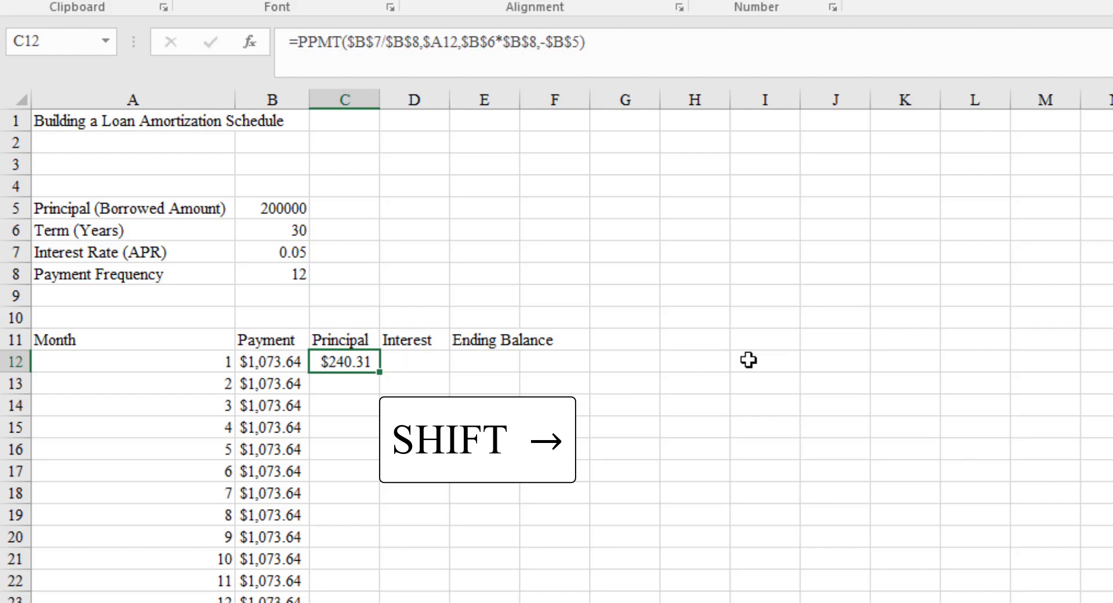
key("shift+Right")
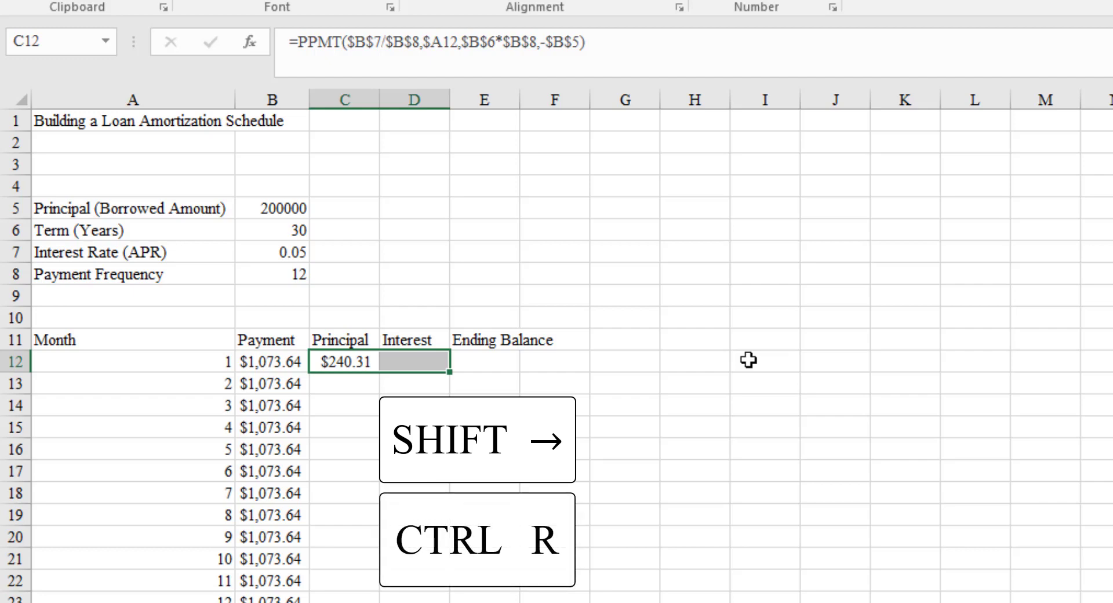
key("ctrl+r")
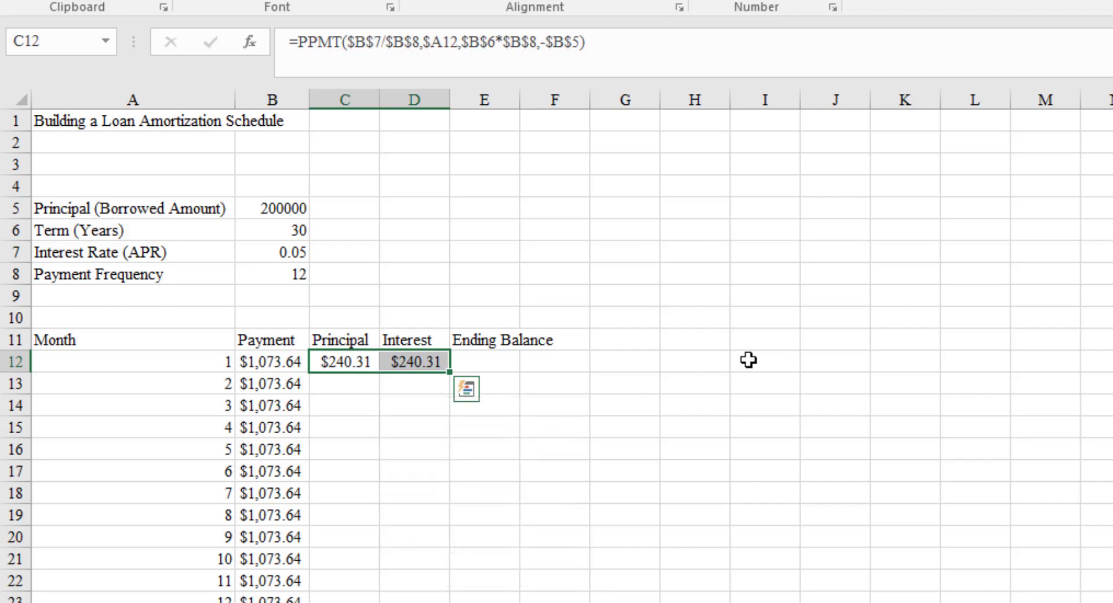
Step: Change the function in the copied Interest formula in D12 from PPMT to IPMT, keeping all its arguments
key("Right")
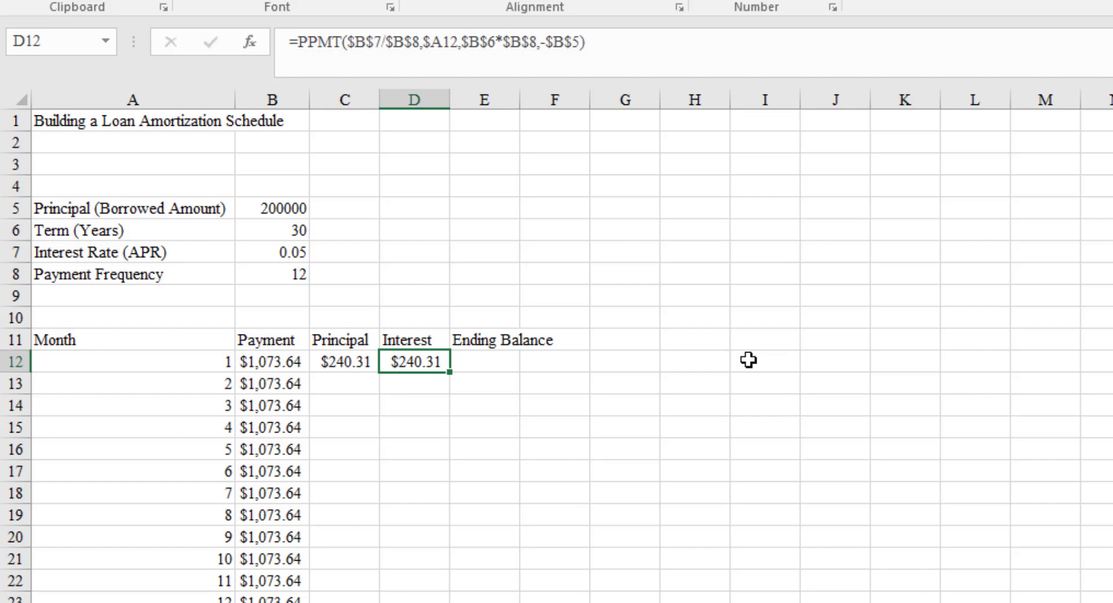
key("F2")
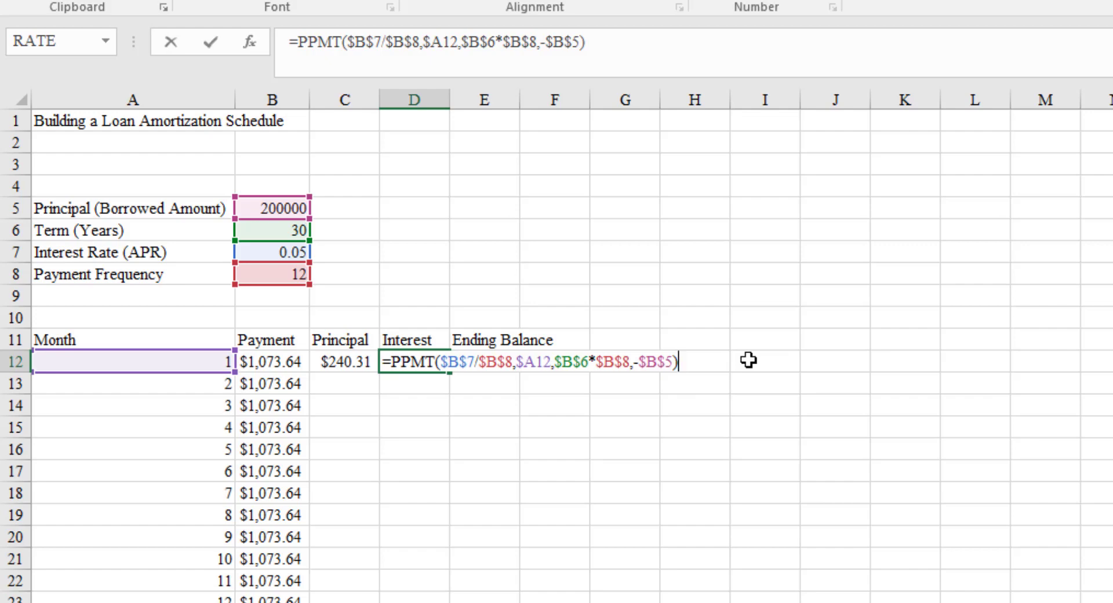
key("Left")
key("Left")
key("Left")
key("Left")
key("Left")
key("Left")
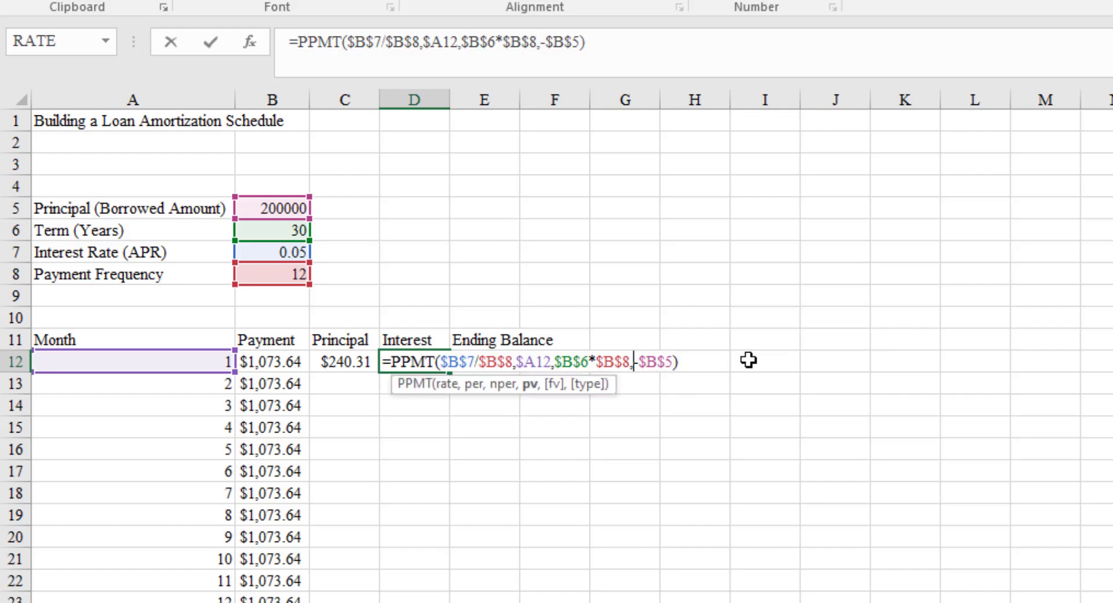
key("Left")
key("Left")
key("Left")
key("Left")
key("Left")
key("Left")
key("Left")
key("Left")
key("Left")
key("Left")
key("Left")
key("Left")
key("Left")
key("Left")
key("Left")
key("Left")
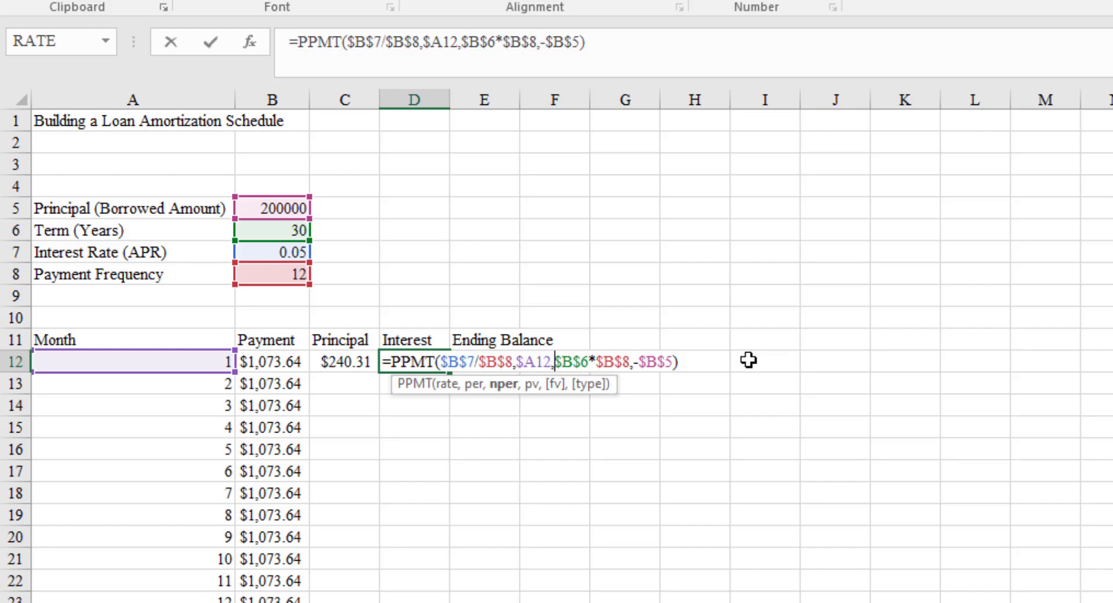
key("Left")
key("Left")
key("Left")
key("Left")
key("Left")
key("Left")
key("Left")
key("Left")
key("Left")
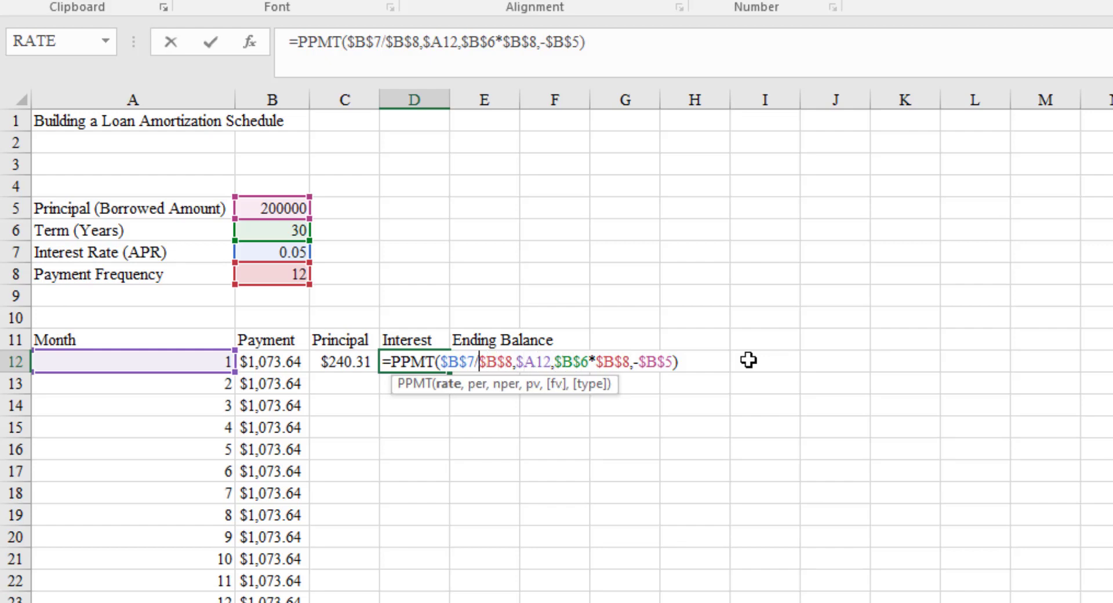
key("Left")
key("Left")
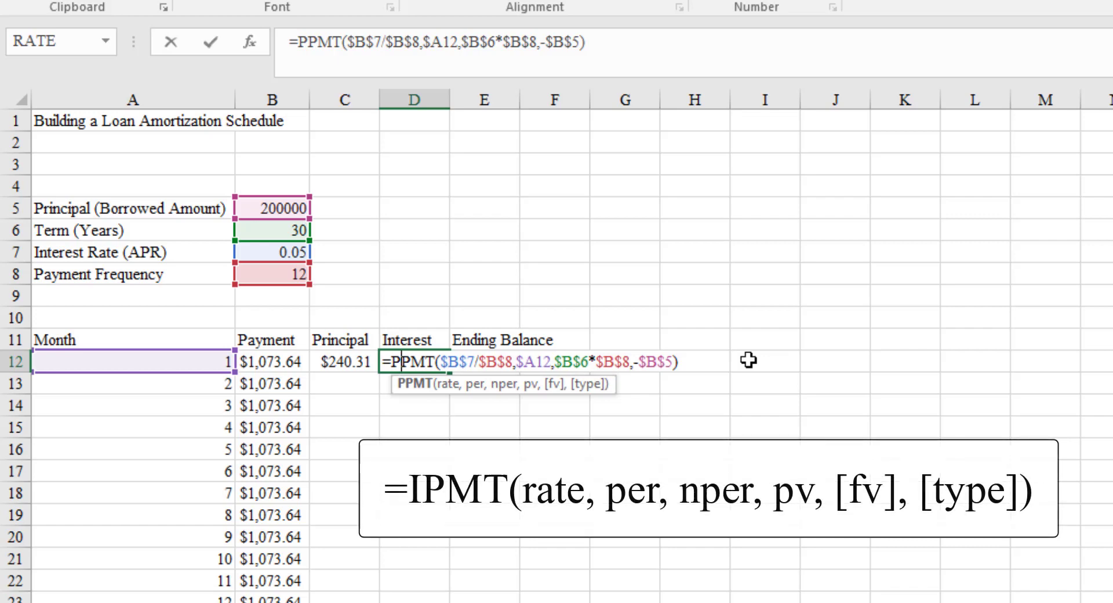
key("BackSpace")
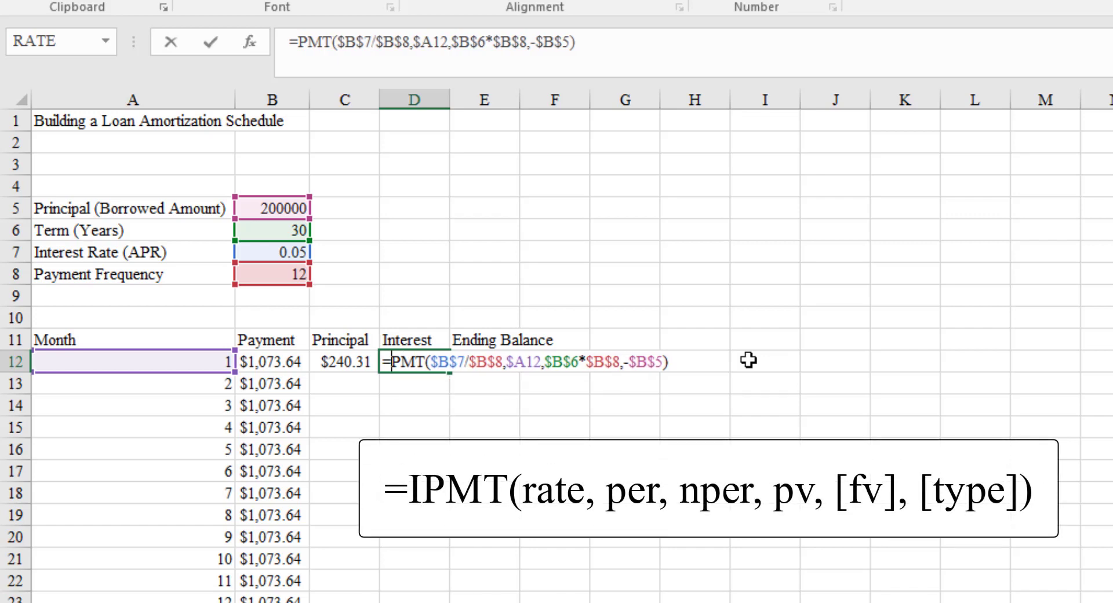
type("I")
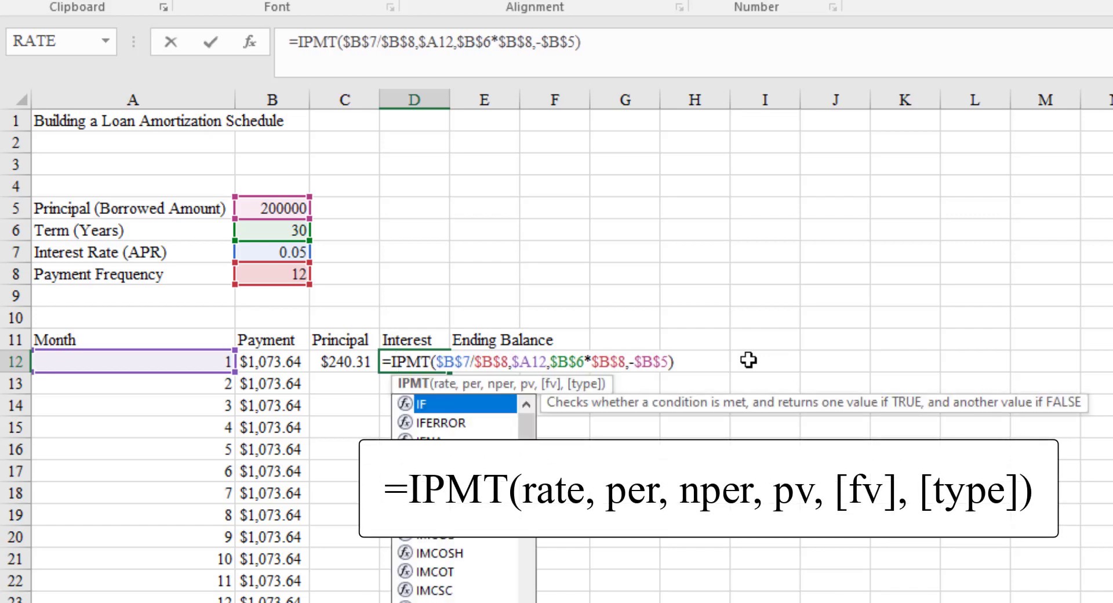
key("Right")
key("Right")
key("Right")
key("End")
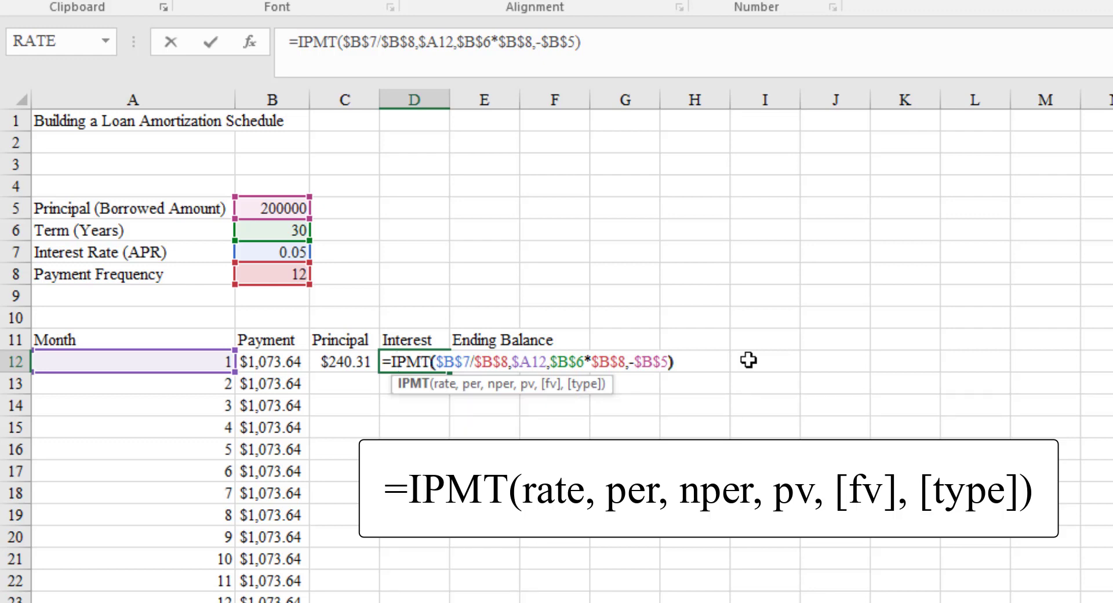
key("Right")
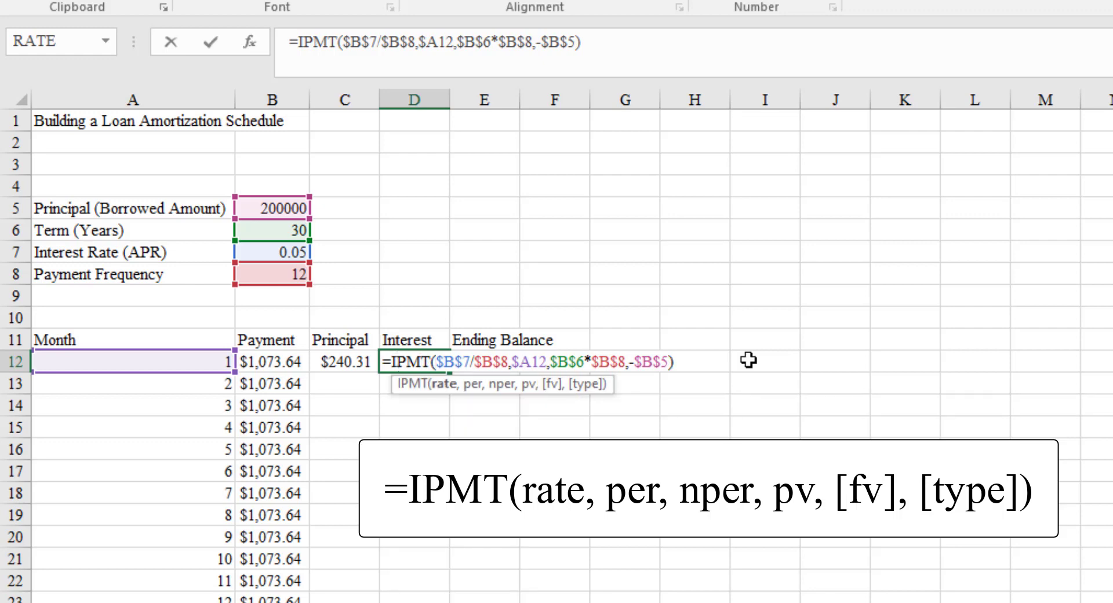
key("Return")
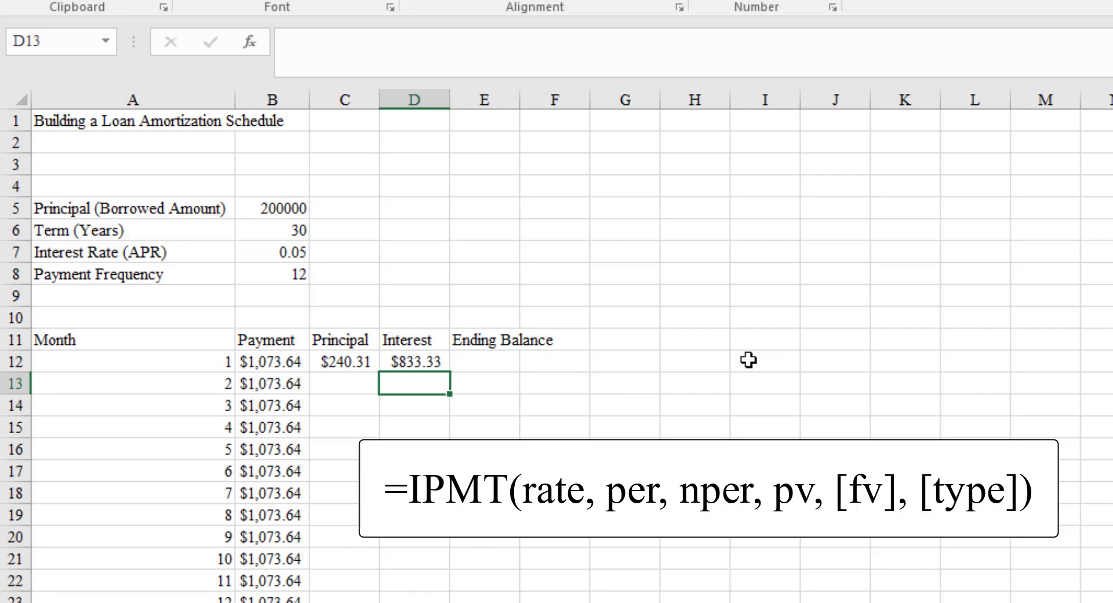
Step: Begin the first month's Ending Balance formula in E12 with a reference to the borrowed amount, =B5
key("Up")
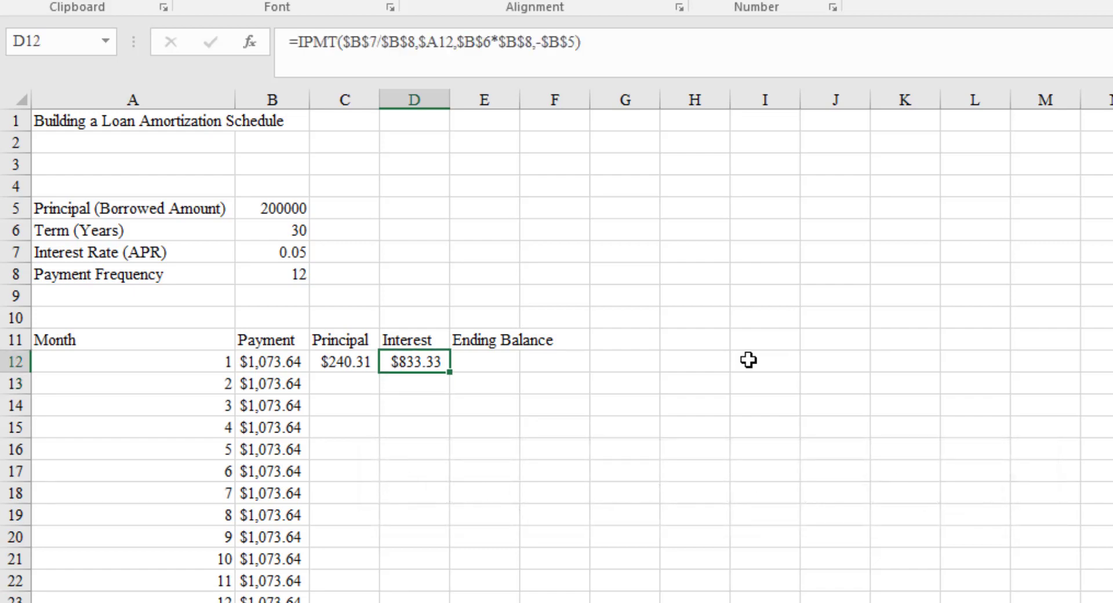
key("shift+Left")
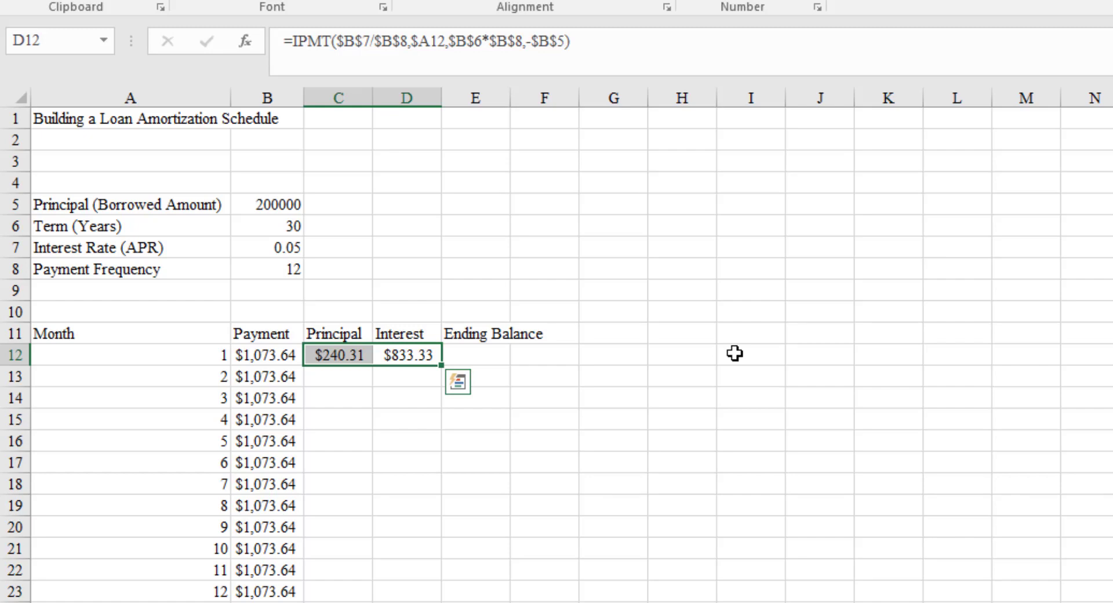
key("Right")
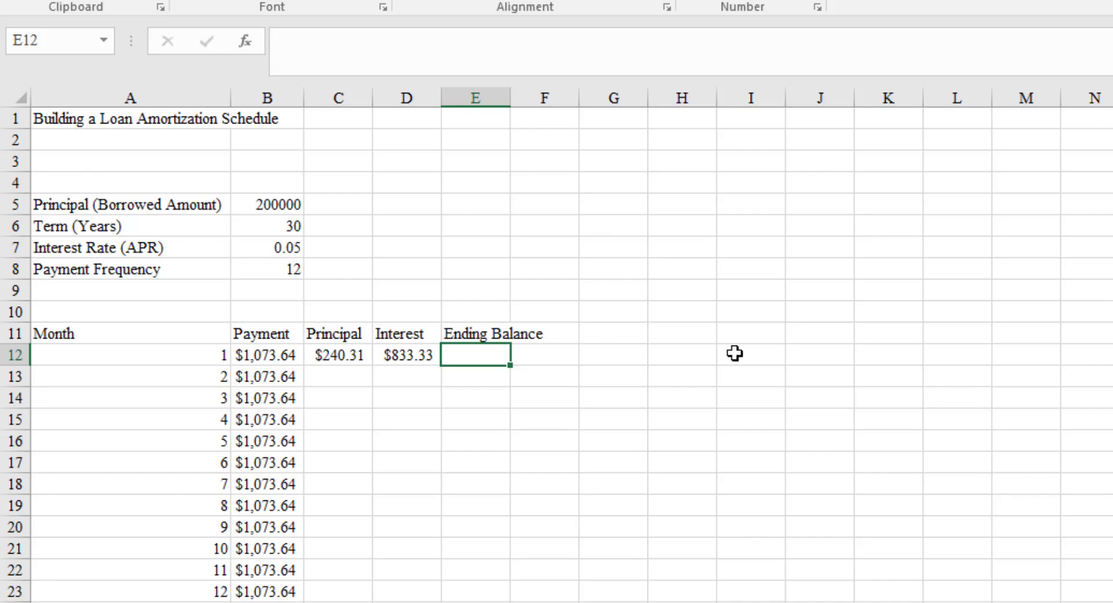
type("=")
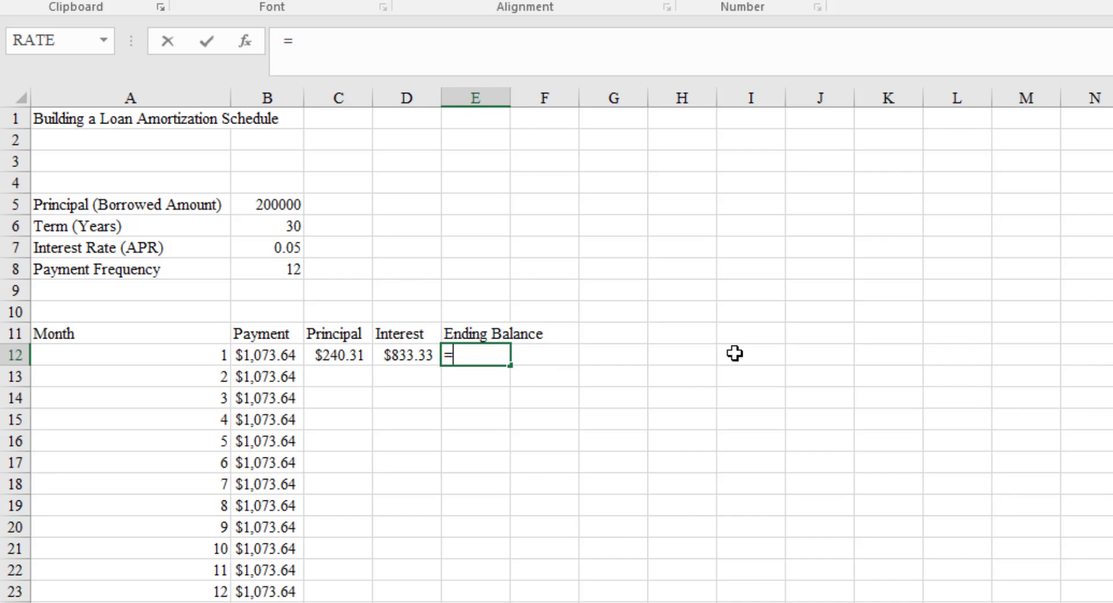
key("Up")
key("Up")
key("Up")
key("Left")
key("Left")
key("Left")
key("Left")
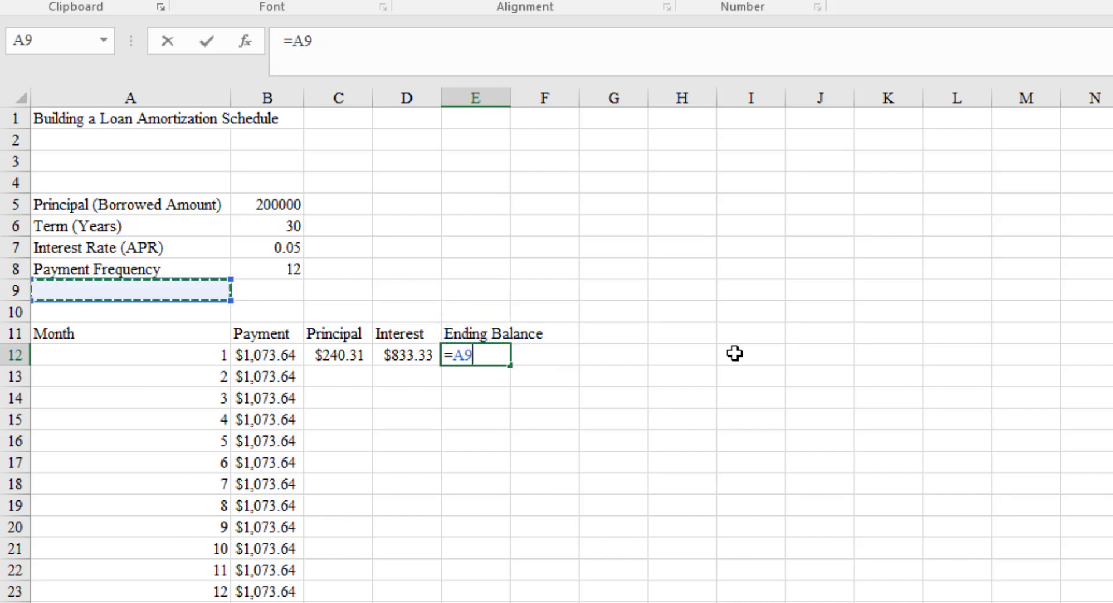
key("Up")
key("Up")
key("Up")
key("Up")
key("Right")
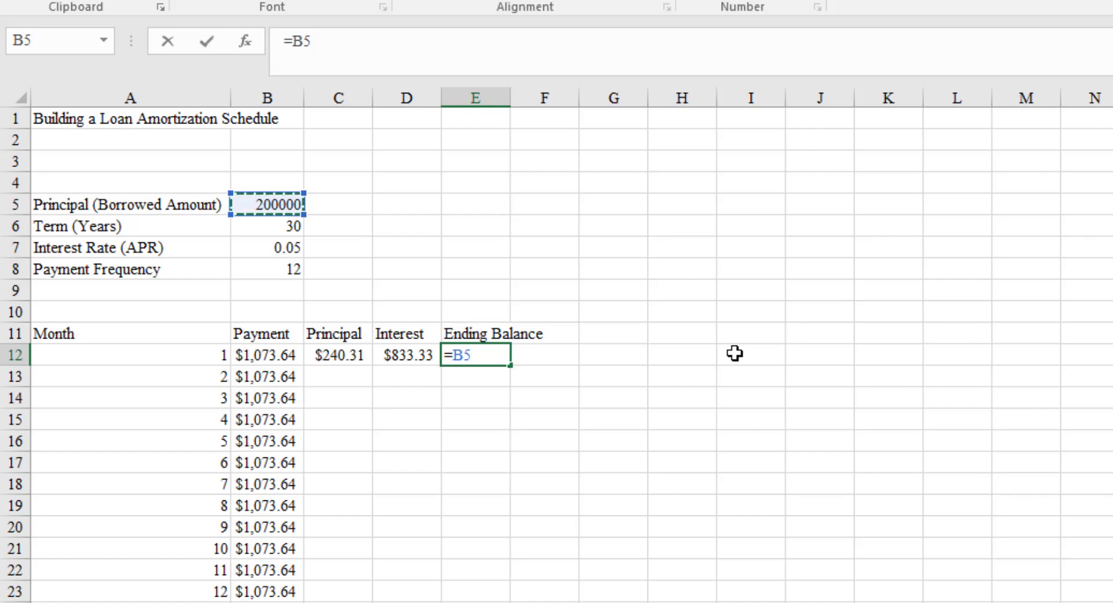
Step: Subtract the first month's principal with only its column locked, completing the Ending Balance formula as =B5-$C12
type("-")
key("Left")
key("Left")
key("Left")
key("Right")
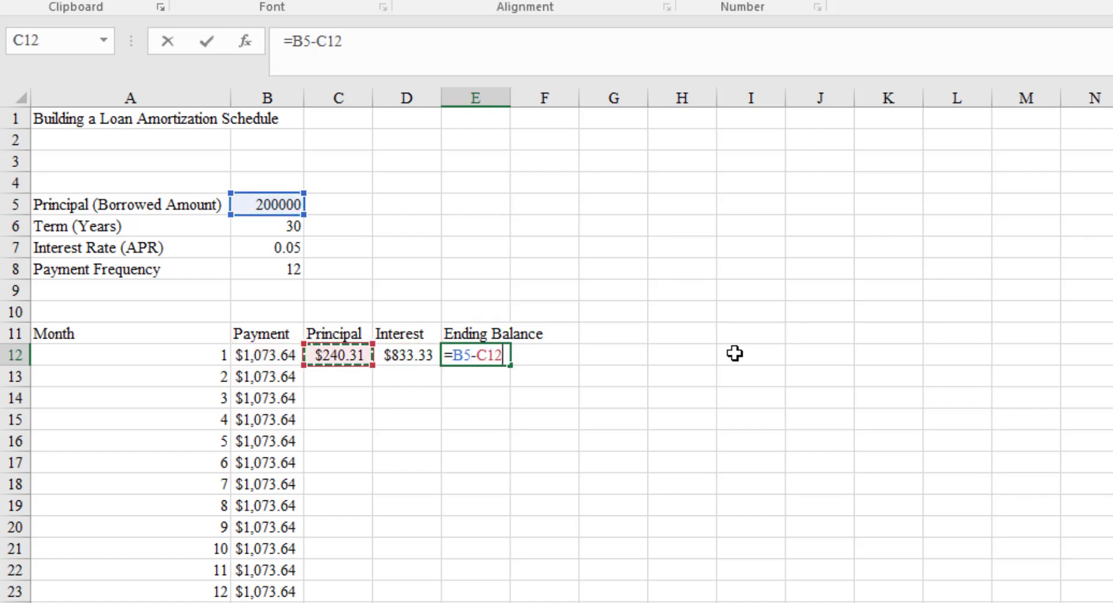
key("F4")
key("F4")
key("F4")
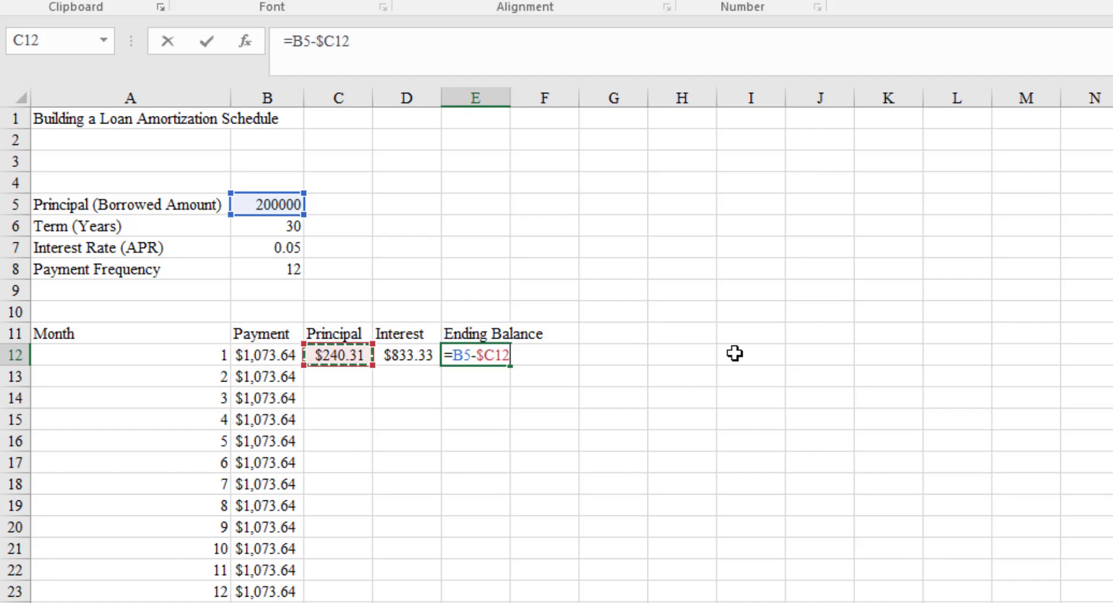
key("Return")
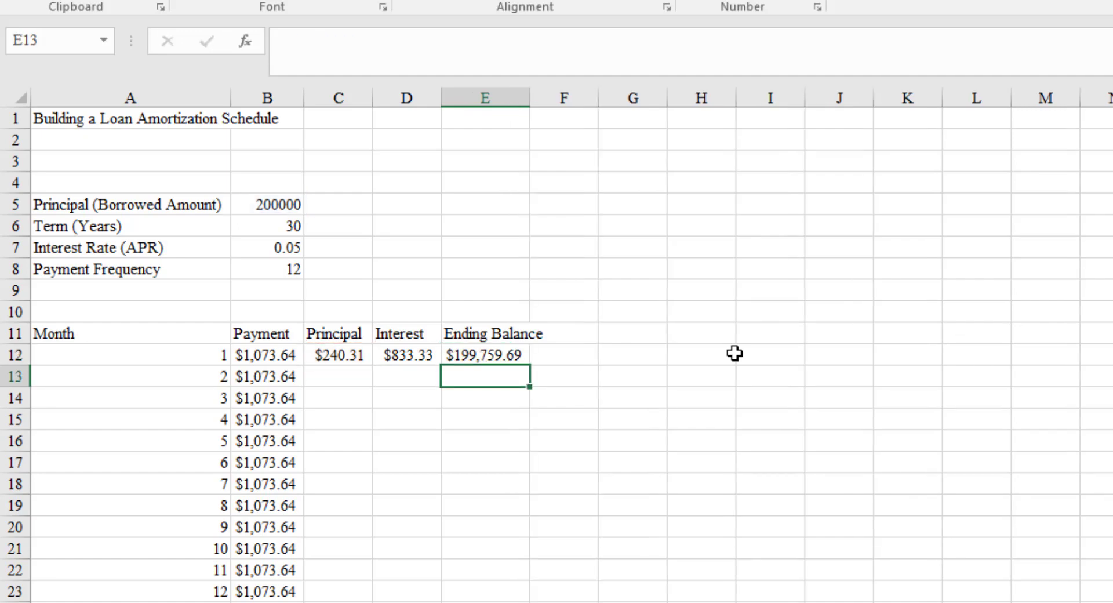
Step: Fill the first month's Principal and Interest formulas in C12:D12 down into the second month's row 13
key("Up")
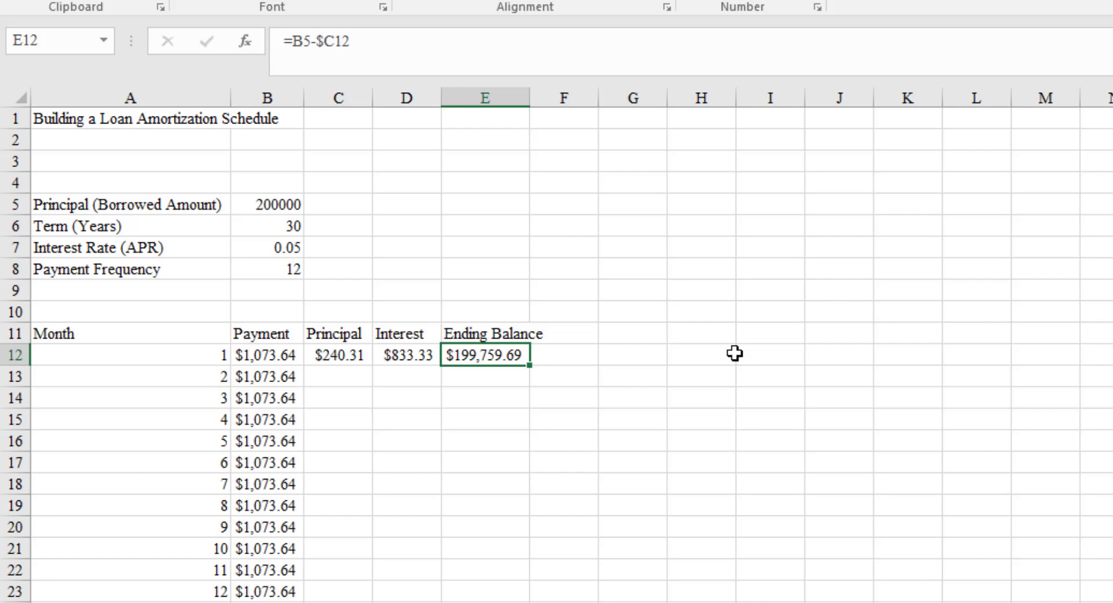
key("Left")
key("Left")
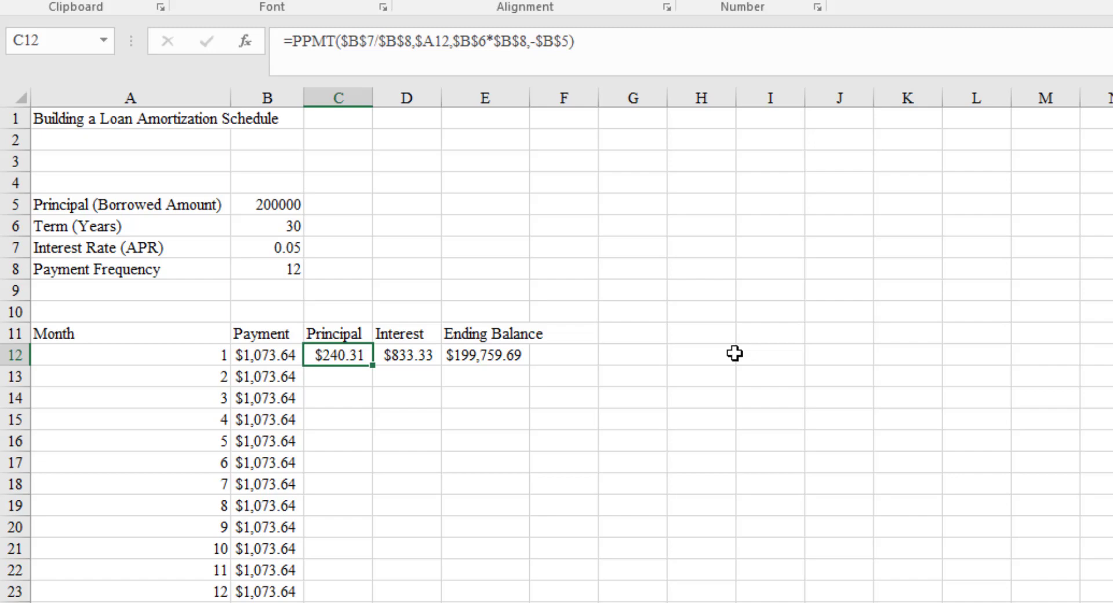
key("shift+Right")
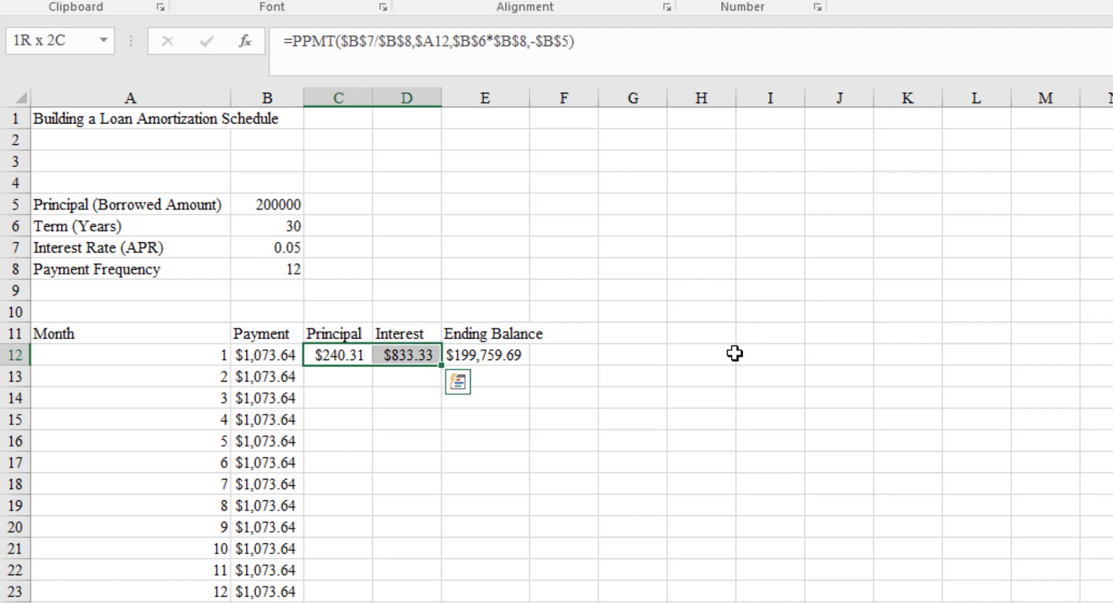
key("shift+Down")
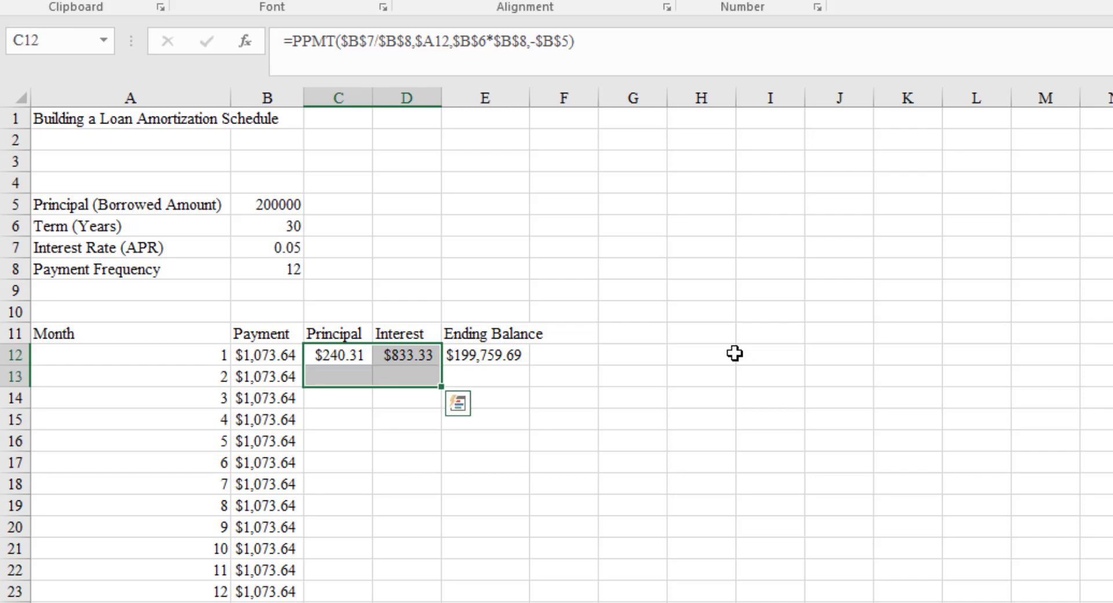
key("Left")
key("Right")
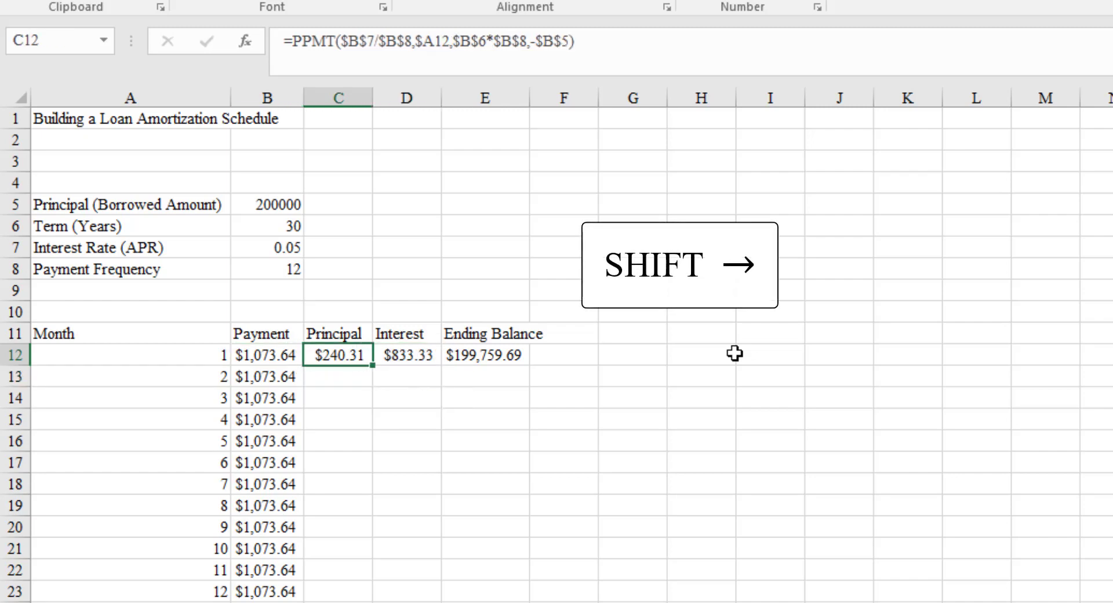
key("shift+Right")
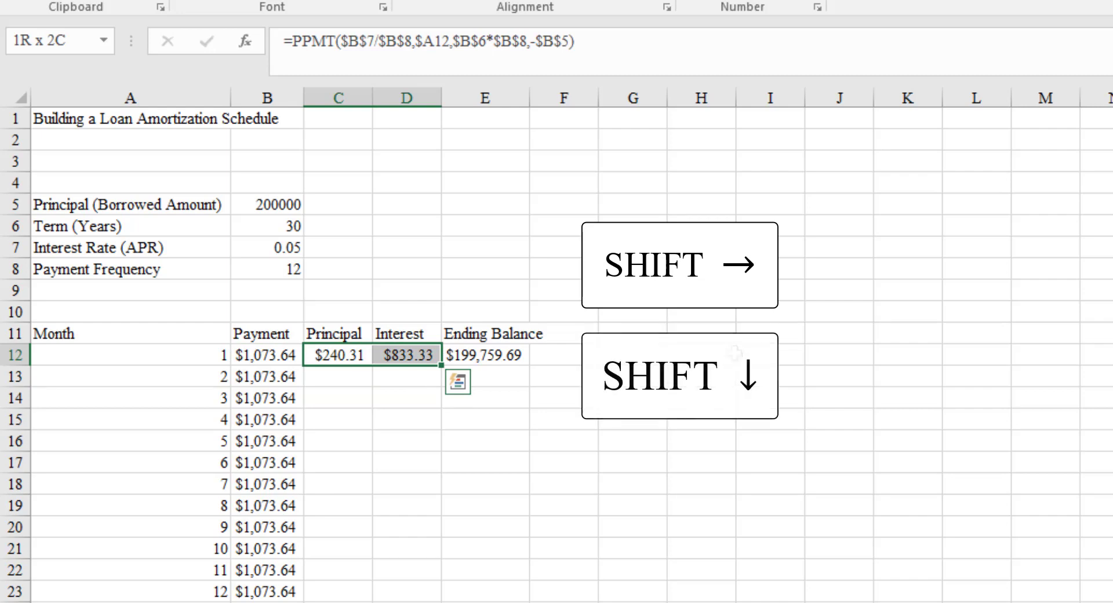
key("shift+Down")
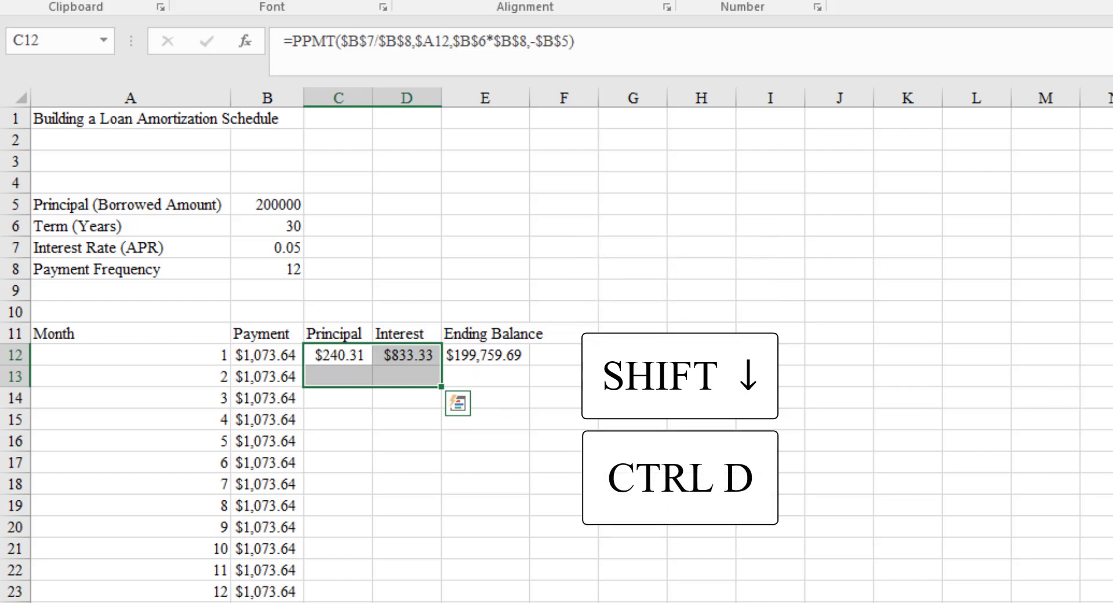
key("ctrl+d")
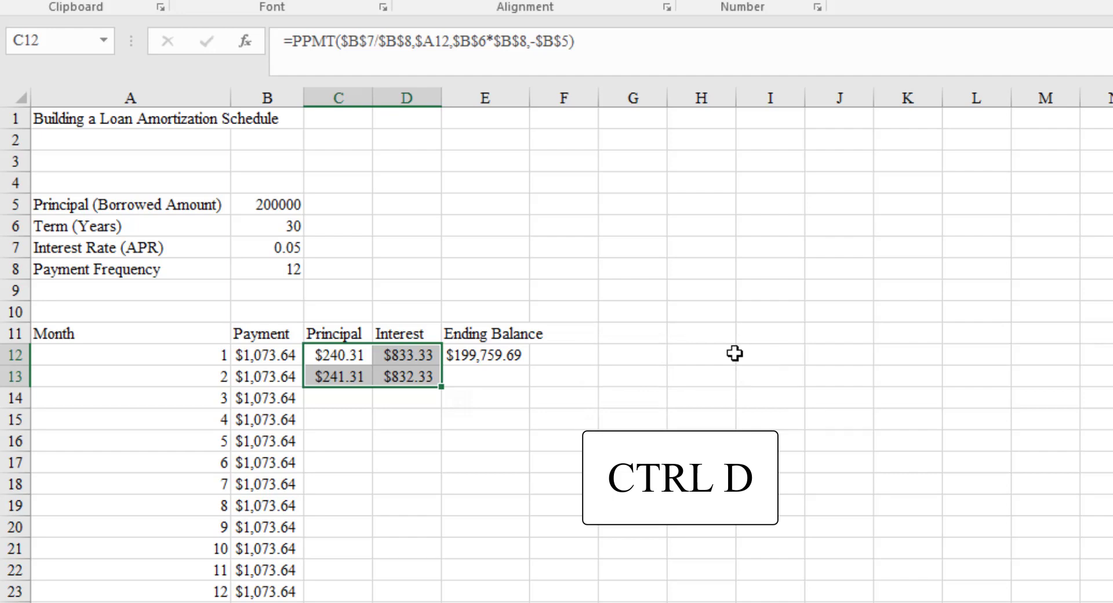
Step: Enter the second month's Ending Balance formula =E12-$C13 in E13, locking only the column of the principal reference
key("Down")
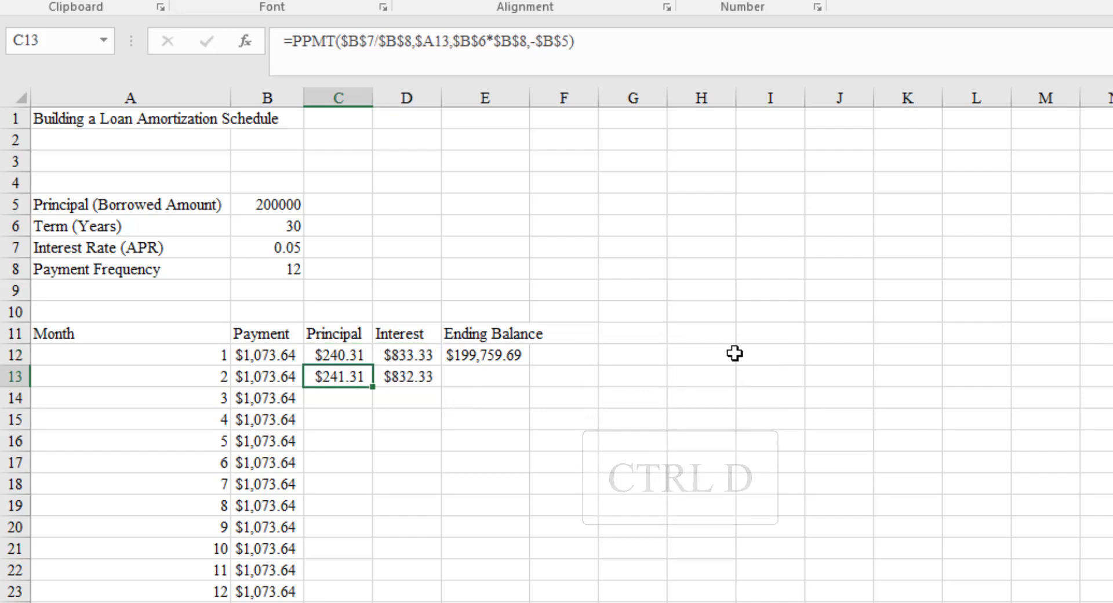
key("shift+Right")
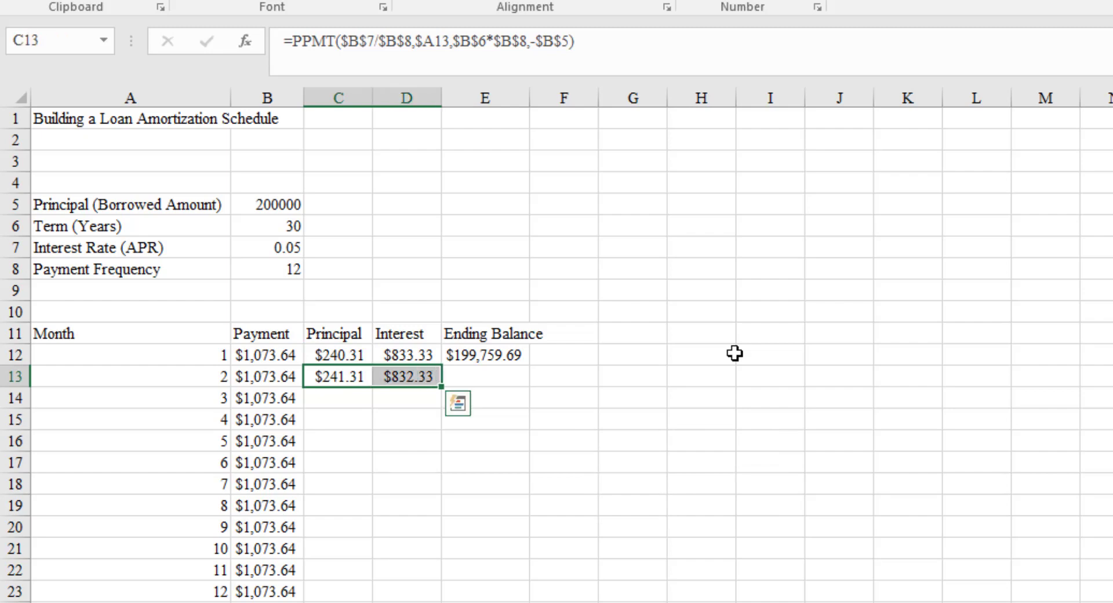
key("Right")
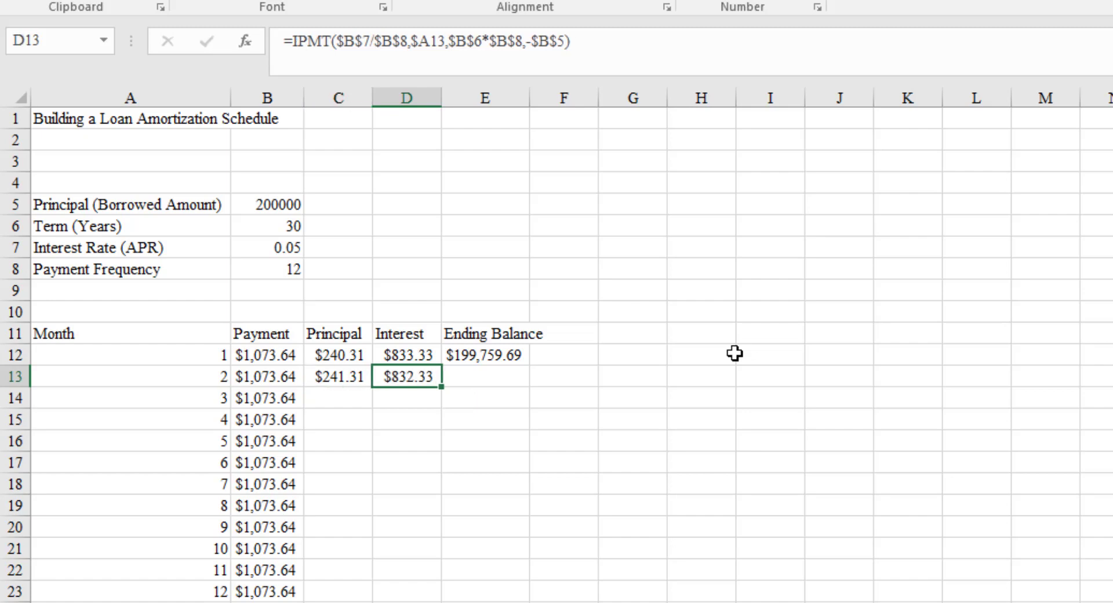
key("Right")
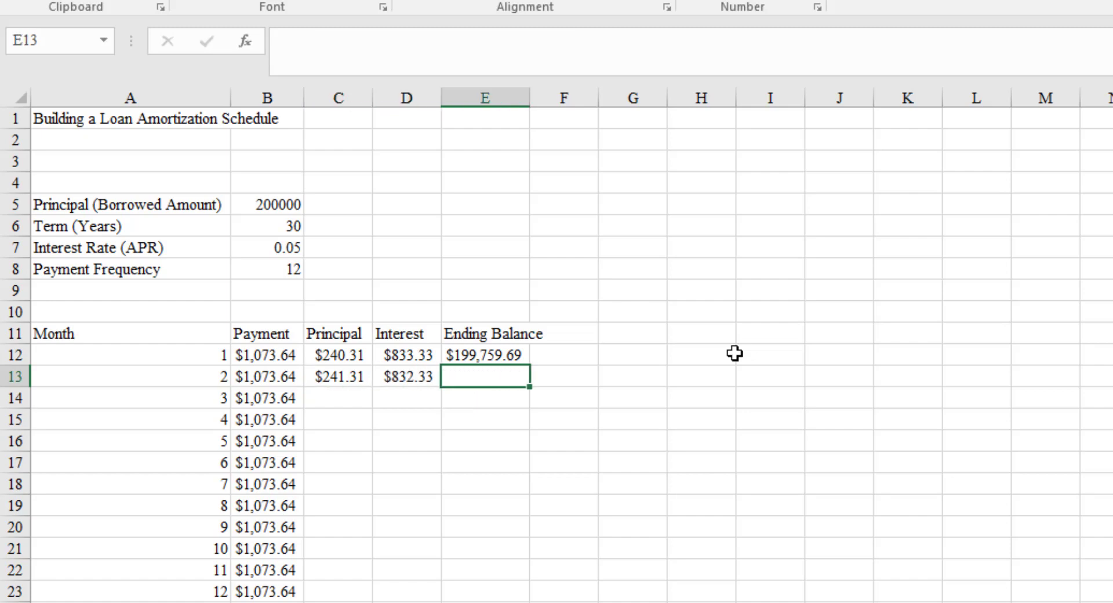
type("=")
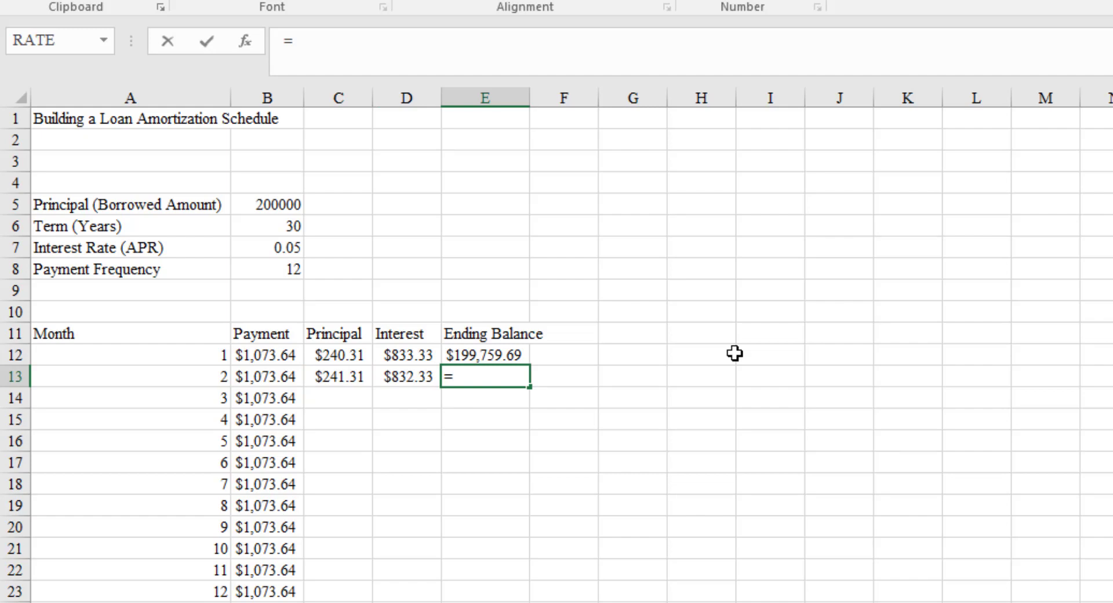
key("Up")
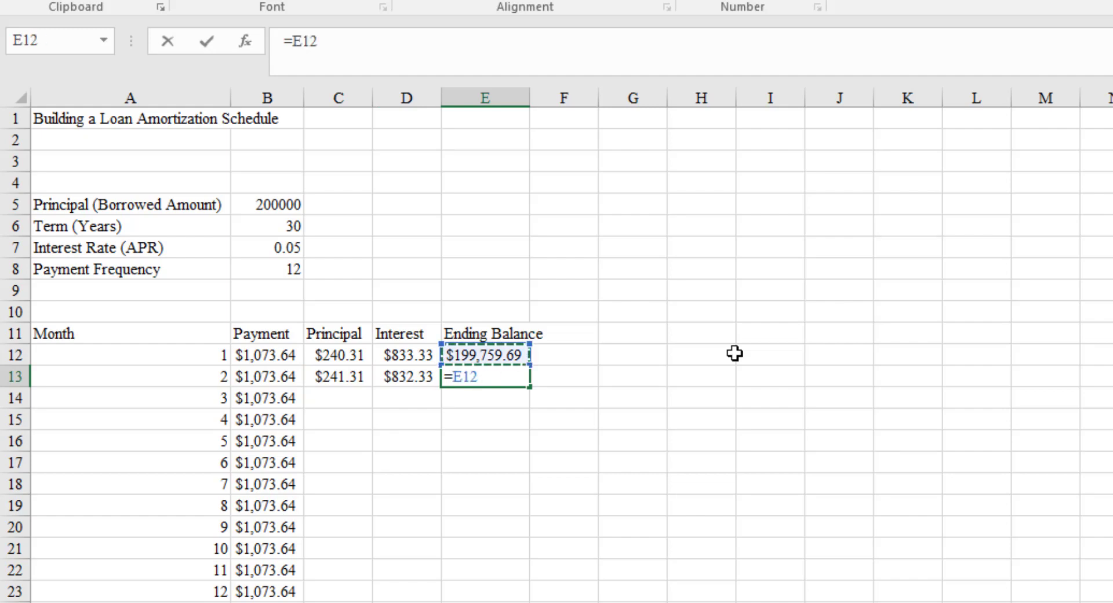
type("-")
key("Left")
key("Left")
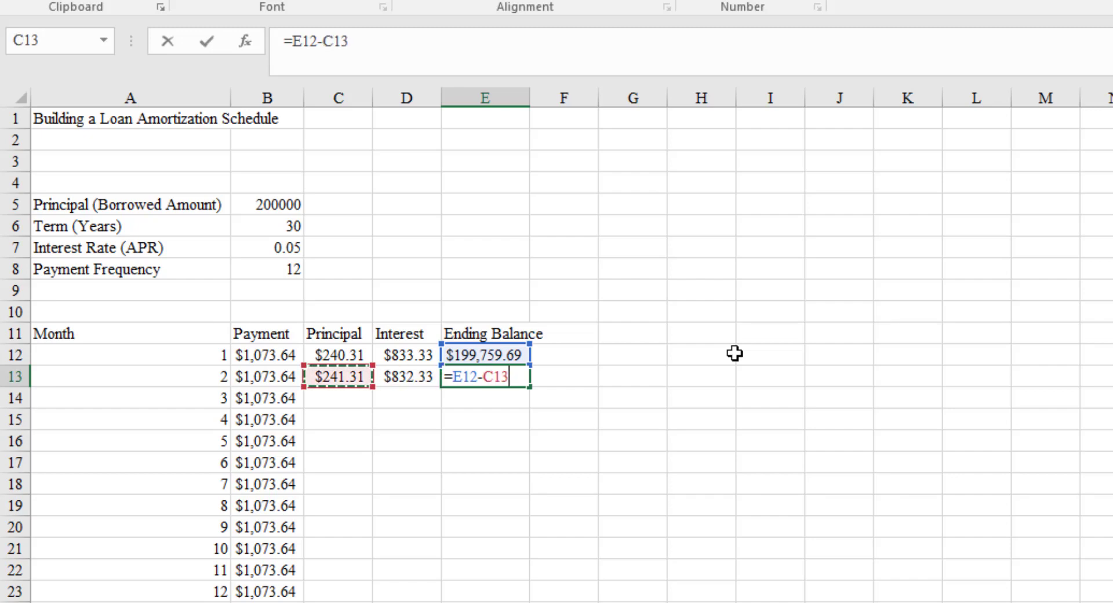
key("F4")
key("F4")
key("F4")
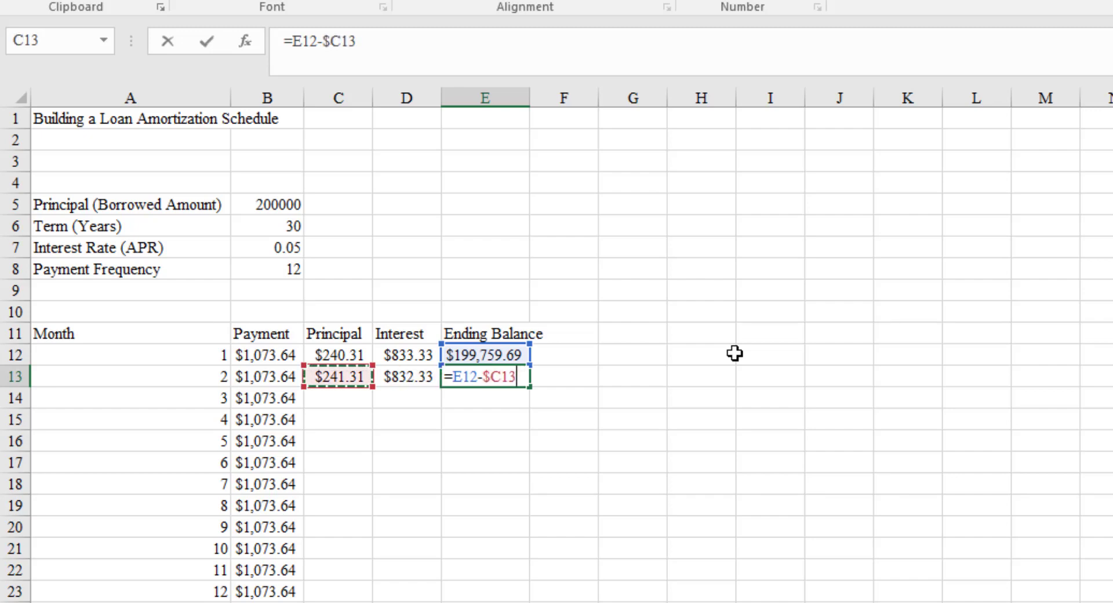
key("Return")
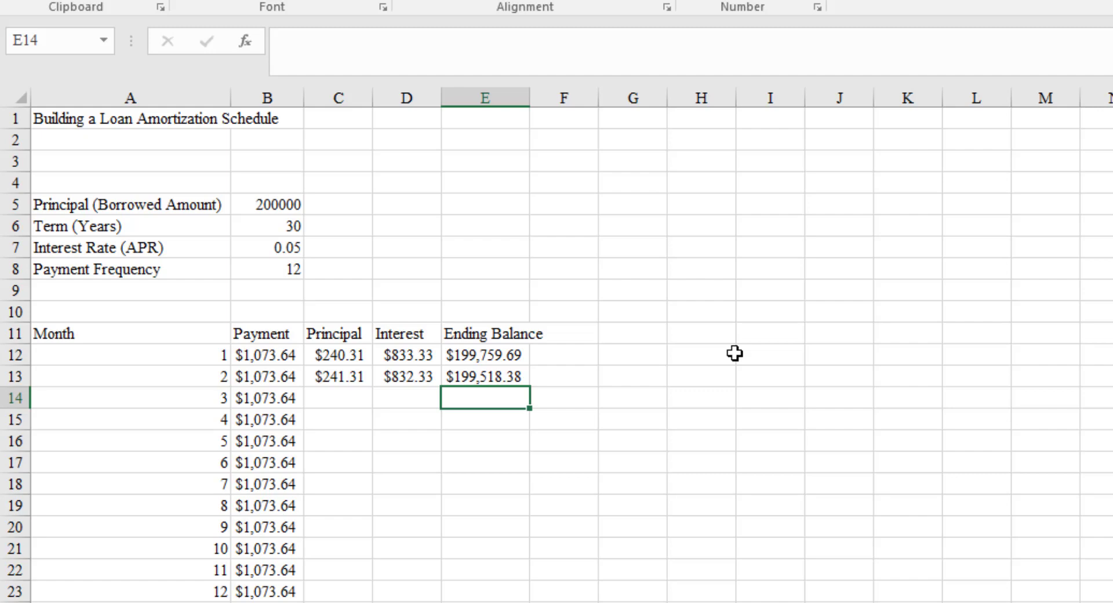
Step: Fill the second month's Principal, Interest and Ending Balance formulas in C13:E13 down through month 360 in row 371
key("Left")
key("Left")
key("Up")
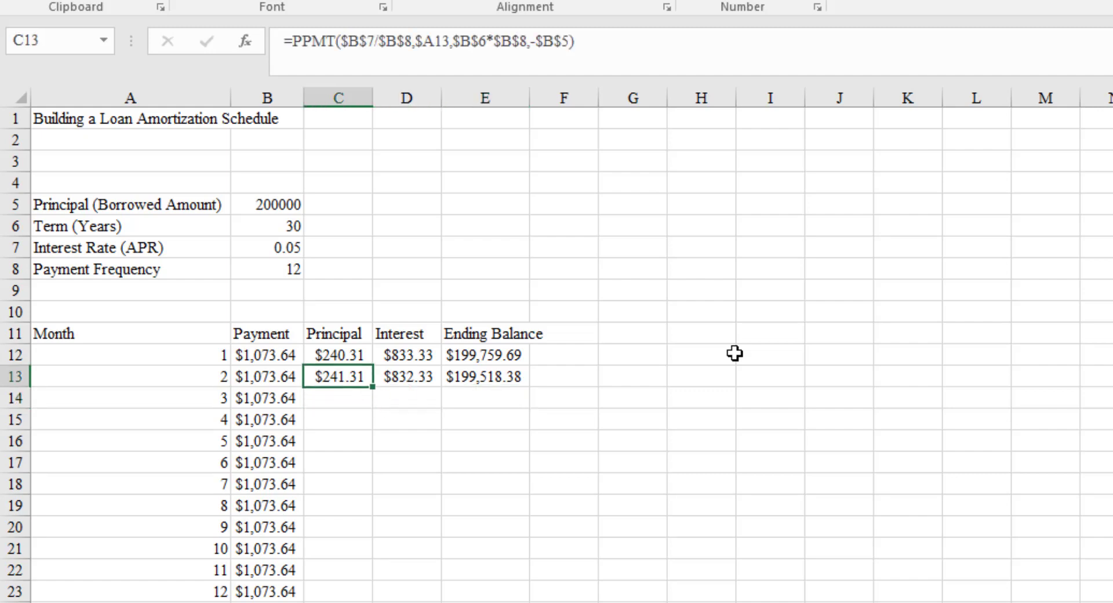
key("Down")
key("Up")
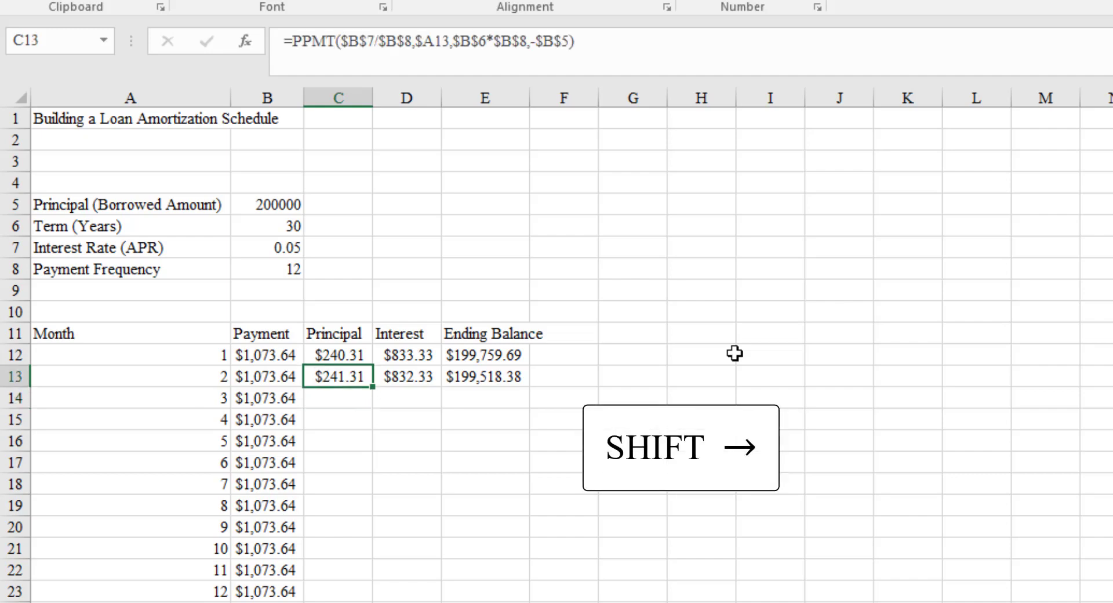
key("shift+Right")
key("shift+Right")
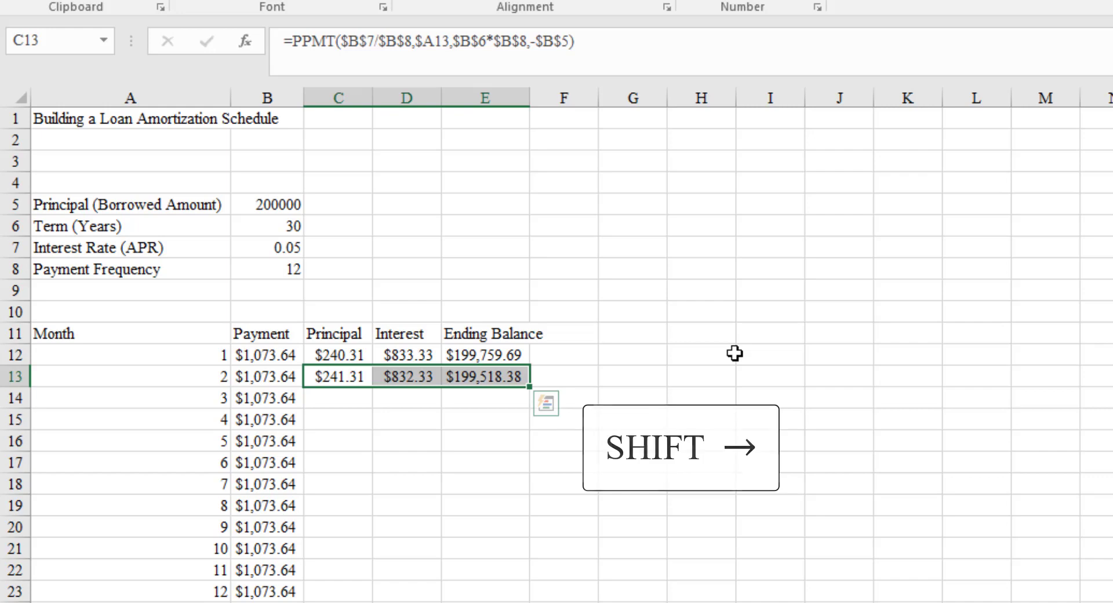
key("shift+Down")
key("shift+Down")
key("shift+Down")
key("shift+Down")
key("shift+Down")
key("shift+Down")
key("shift+Down")
key("shift+Down")
key("shift+Down")
key("shift+Down")
key("shift+Down")
key("shift+Down")
key("shift+Down")
key("shift+Down")
key("shift+Down")
key("shift+Down")
key("shift+Down")
key("shift+Down")
key("shift+Down")
key("shift+Down")
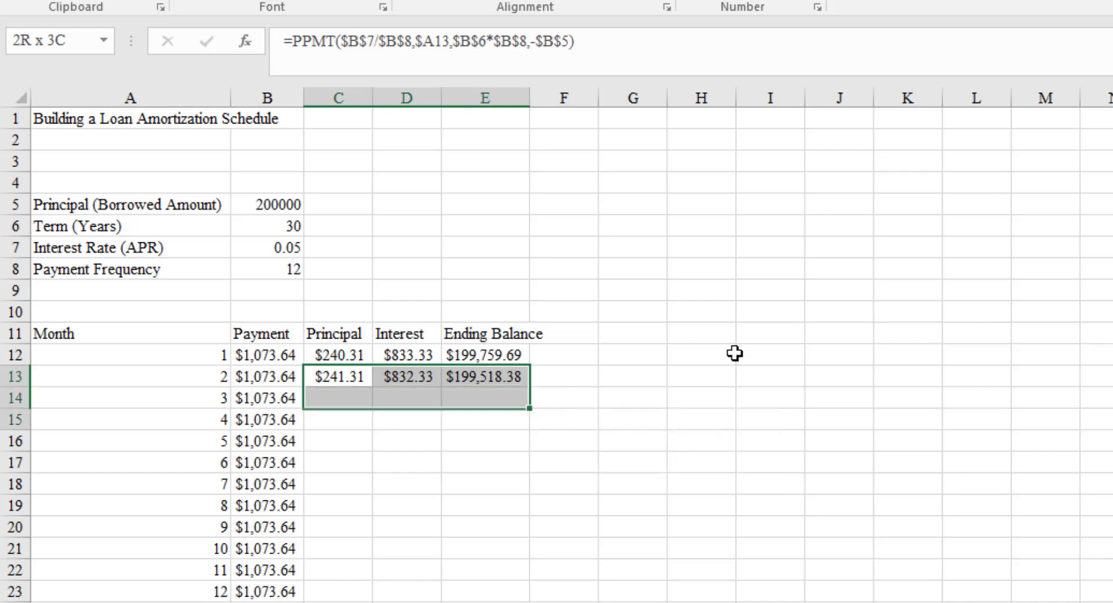
key("shift+Down")
key("shift+Down")
key("shift+Down")
key("shift+Down")
key("shift+Down")
key("shift+Down")
key("shift+Down")
key("shift+Down")
key("shift+Down")
key("shift+Down")
key("shift+Down")
key("shift+Down")
key("shift+Down")
key("shift+Down")
key("shift+Down")
key("shift+Down")
key("shift+Down")
key("shift+Down")
key("shift+Down")
key("shift+Down")
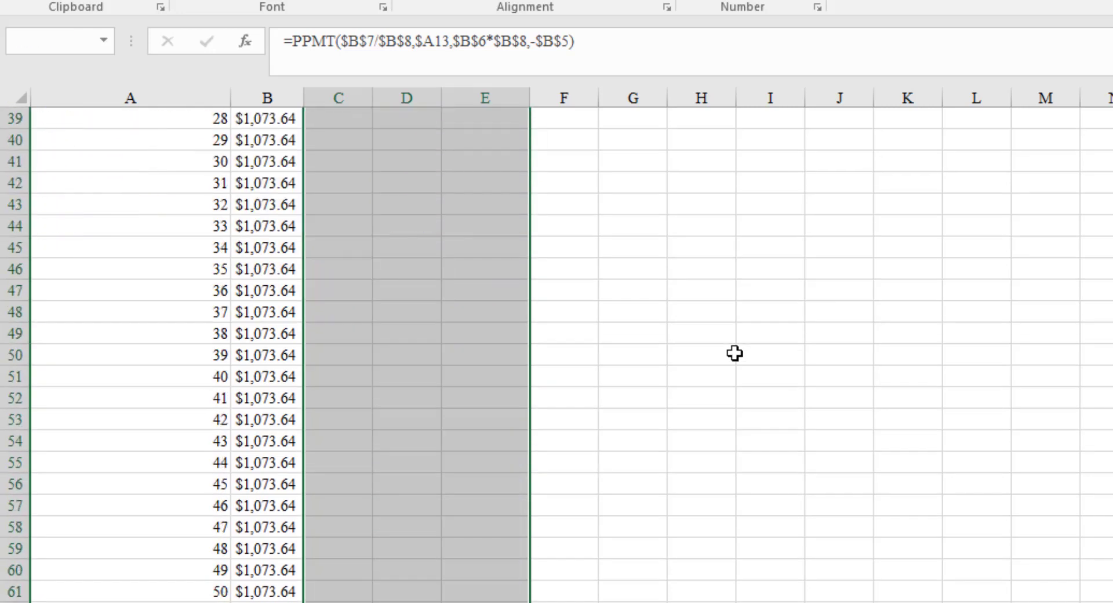
key("shift+Down")
key("shift+Down")
key("shift+Down")
key("shift+Down")
key("shift+Down")
key("shift+Down")
key("shift+Down")
key("shift+Down")
key("shift+Down")
key("shift+Down")
key("shift+Down")
key("shift+Down")
key("shift+Down")
key("shift+Down")
key("shift+Down")
key("shift+Down")
key("shift+Down")
key("shift+Down")
key("shift+Down")
key("shift+Down")
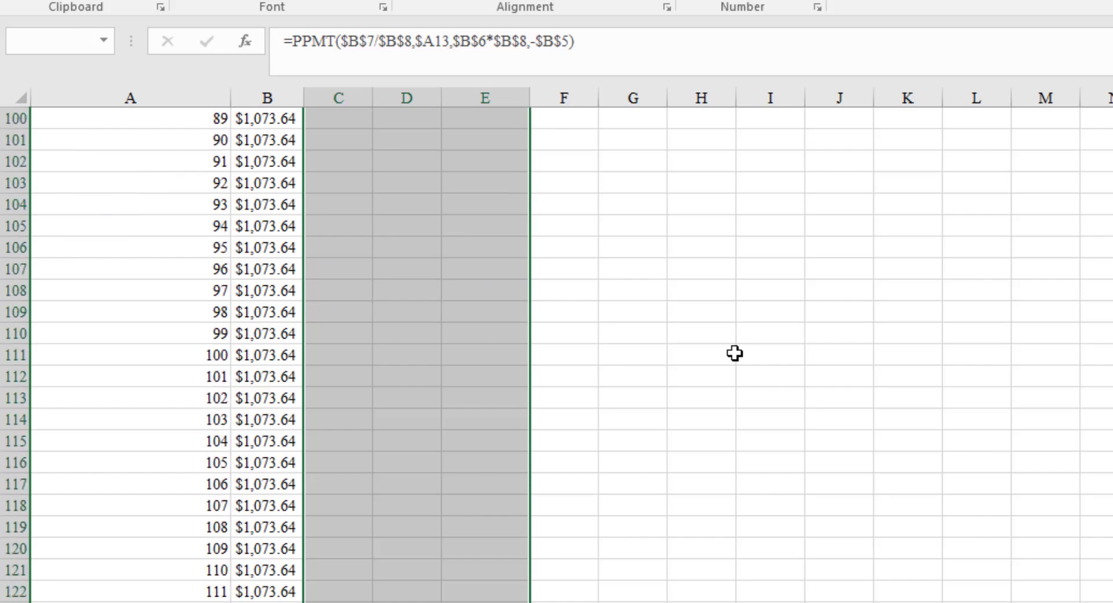
key("shift+Down")
key("shift+Down")
key("shift+Down")
key("shift+Down")
key("shift+Down")
key("shift+Down")
key("shift+Down")
key("shift+Down")
key("shift+Down")
key("shift+Down")
key("shift+Down")
key("shift+Down")
key("shift+Down")
key("shift+Down")
key("shift+Down")
key("shift+Down")
key("shift+Down")
key("shift+Down")
key("shift+Down")
key("shift+Down")
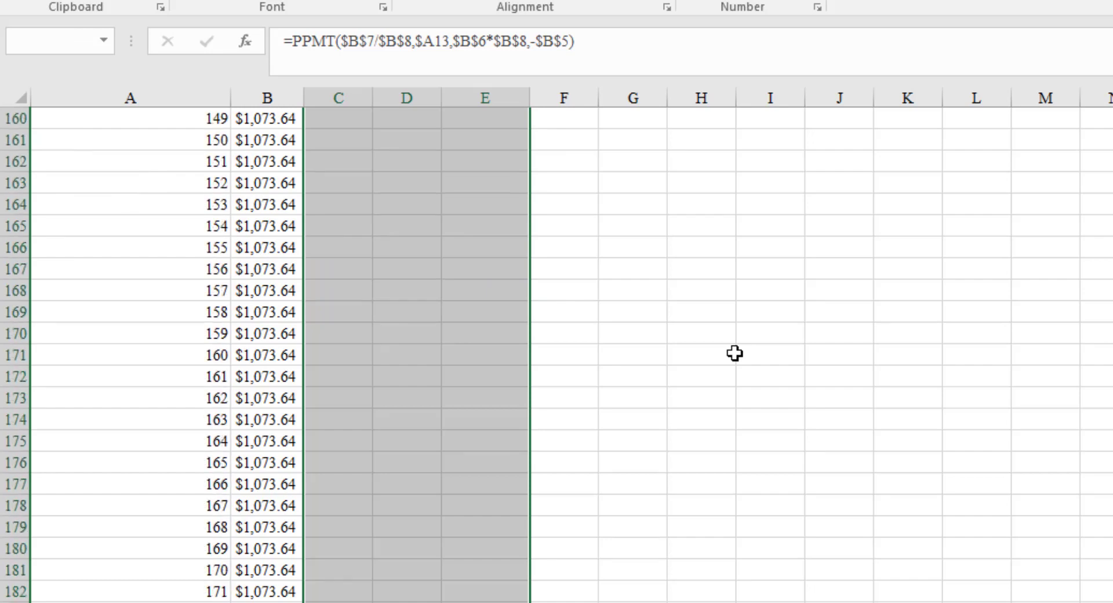
key("shift+Down")
key("shift+Down")
key("shift+Down")
key("shift+Down")
key("shift+Down")
key("shift+Down")
key("shift+Down")
key("shift+Down")
key("shift+Down")
key("shift+Down")
key("shift+Down")
key("shift+Down")
key("shift+Down")
key("shift+Down")
key("shift+Down")
key("shift+Down")
key("shift+Down")
key("shift+Down")
key("shift+Down")
key("shift+Down")
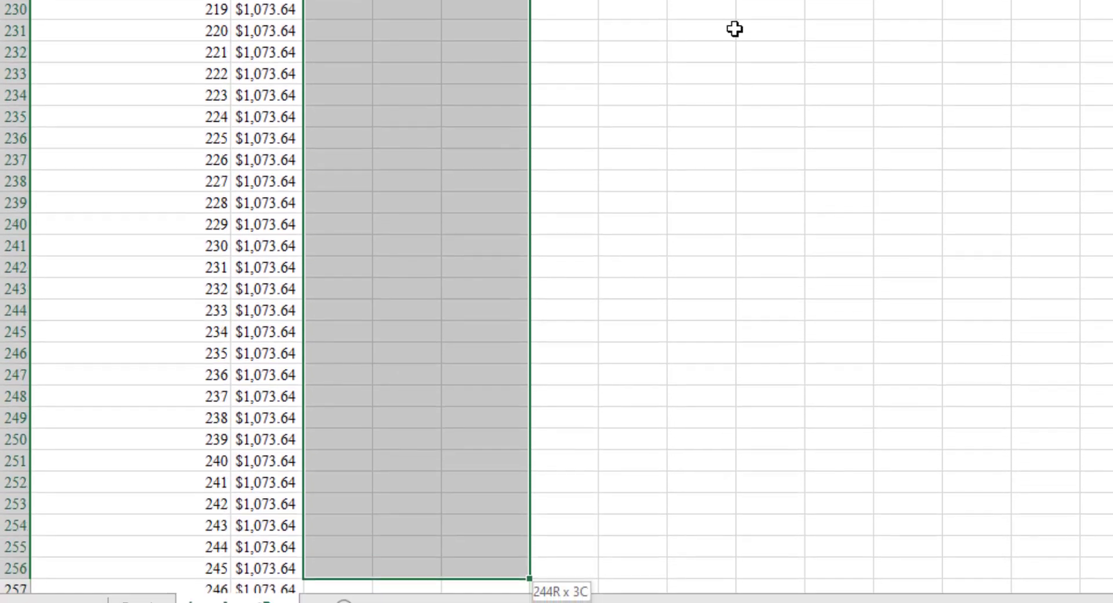
key("shift+Down")
key("shift+Down")
key("shift+Down")
key("shift+Down")
key("shift+Down")
key("shift+Down")
key("shift+Down")
key("shift+Down")
key("shift+Down")
key("shift+Down")
key("shift+Down")
key("shift+Down")
key("shift+Down")
key("shift+Down")
key("shift+Down")
key("shift+Down")
key("shift+Down")
key("shift+Down")
key("shift+Down")
key("shift+Down")
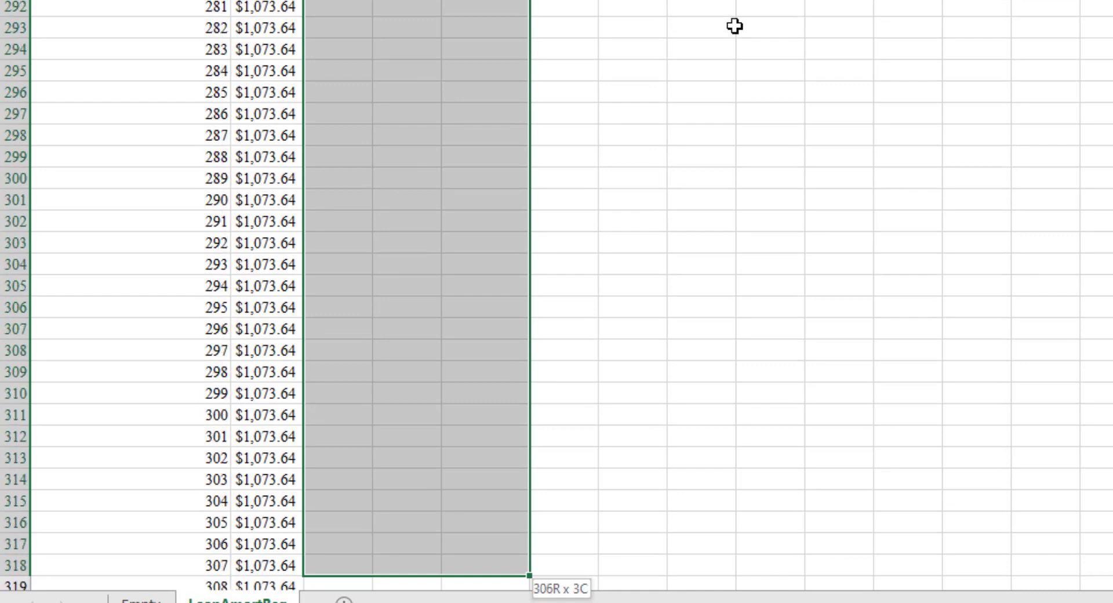
key("shift+Down")
key("shift+Down")
key("shift+Down")
key("shift+Down")
key("shift+Down")
key("shift+Down")
key("shift+Down")
key("shift+Down")
key("shift+Down")
key("shift+Down")
key("shift+Down")
key("shift+Down")
key("shift+Down")
key("shift+Down")
key("shift+Down")
key("shift+Down")
key("shift+Down")
key("shift+Down")
key("shift+Down")
key("shift+Down")
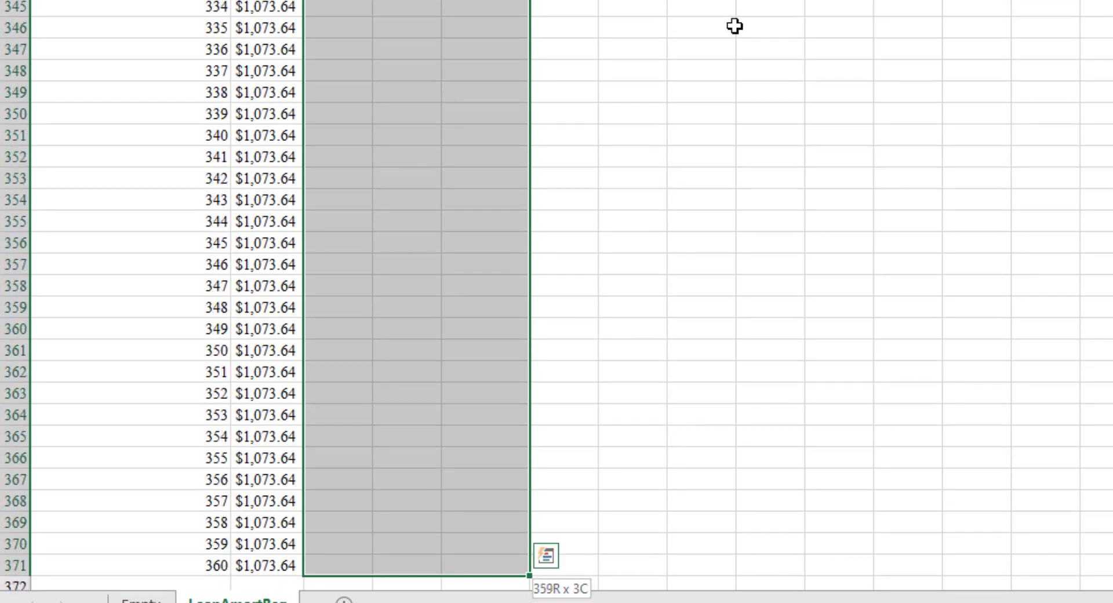
key("ctrl+d")
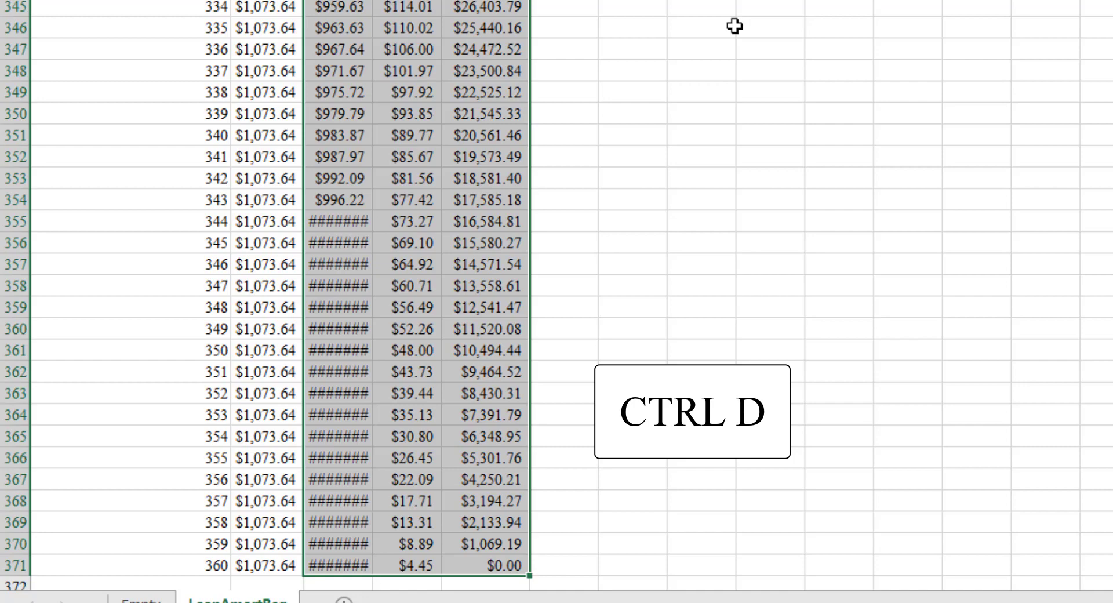
Step: AutoFit the Principal column's width to the final month's principal amount in C371
key("ctrl+Down")
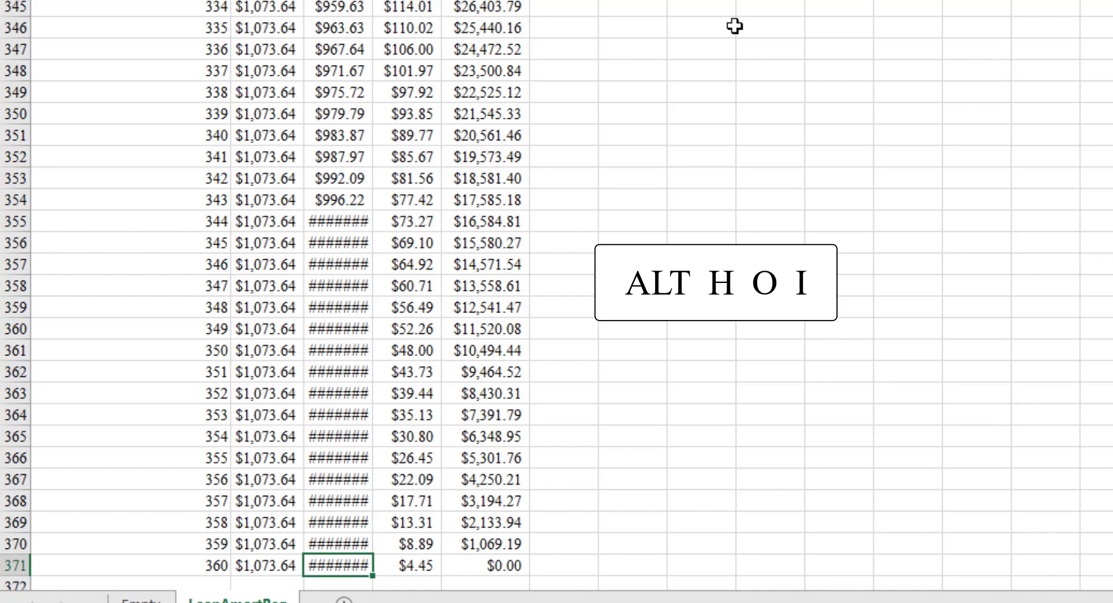
key("alt+h")
key("o")
key("i")
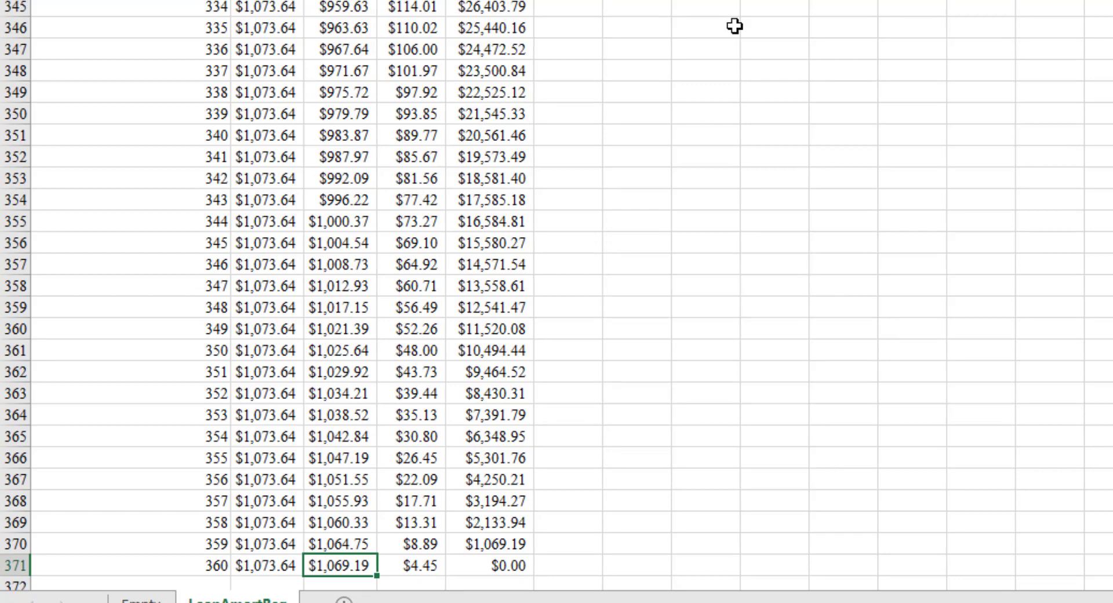
Step: Examine the final month's interest and ending balance in row 371, and return to the sheet title in A1
key("Right")
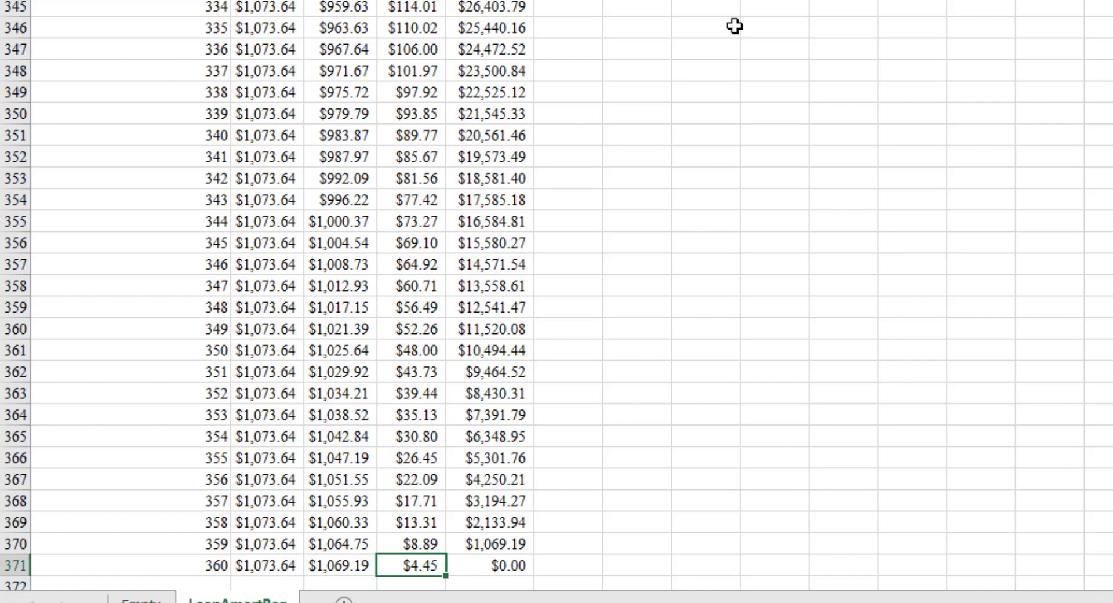
key("Right")
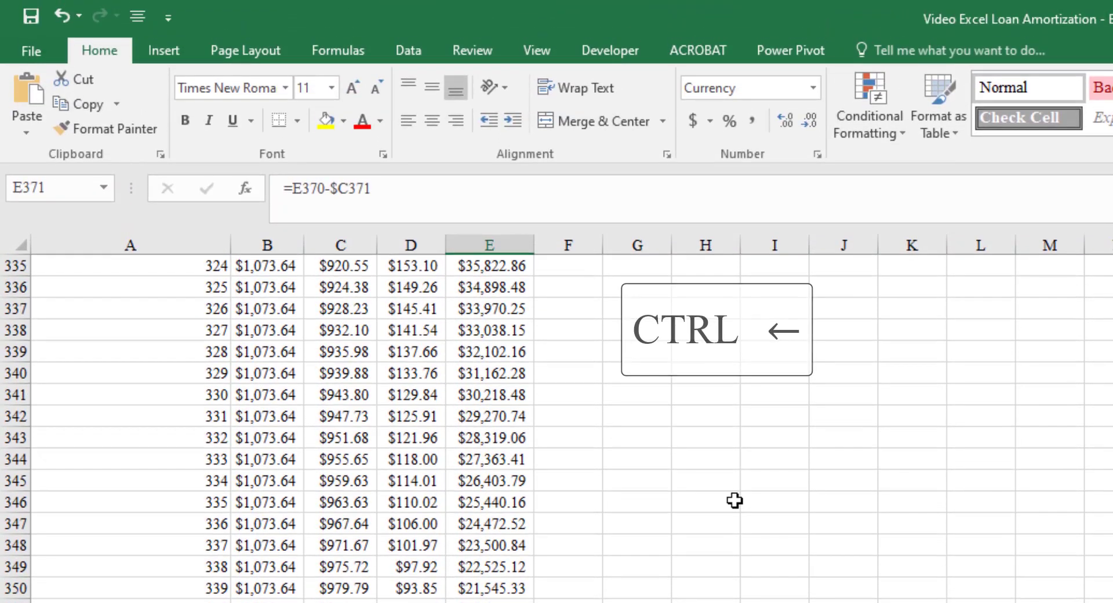
key("ctrl+Left")
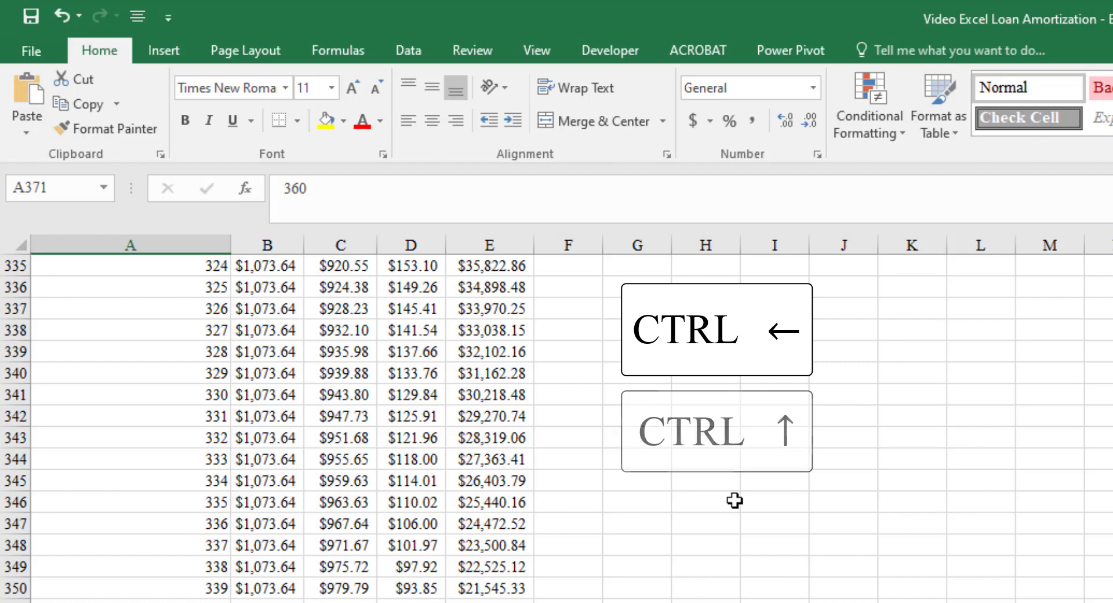
key("ctrl+Up")
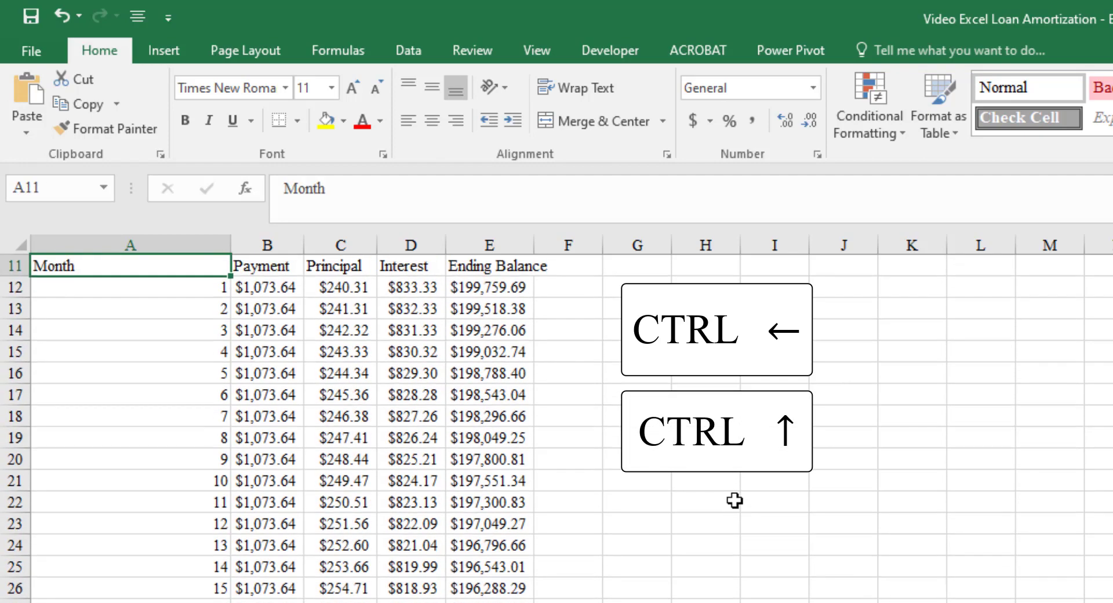
key("ctrl+Up")
key("ctrl+Up")
key("ctrl+Up")
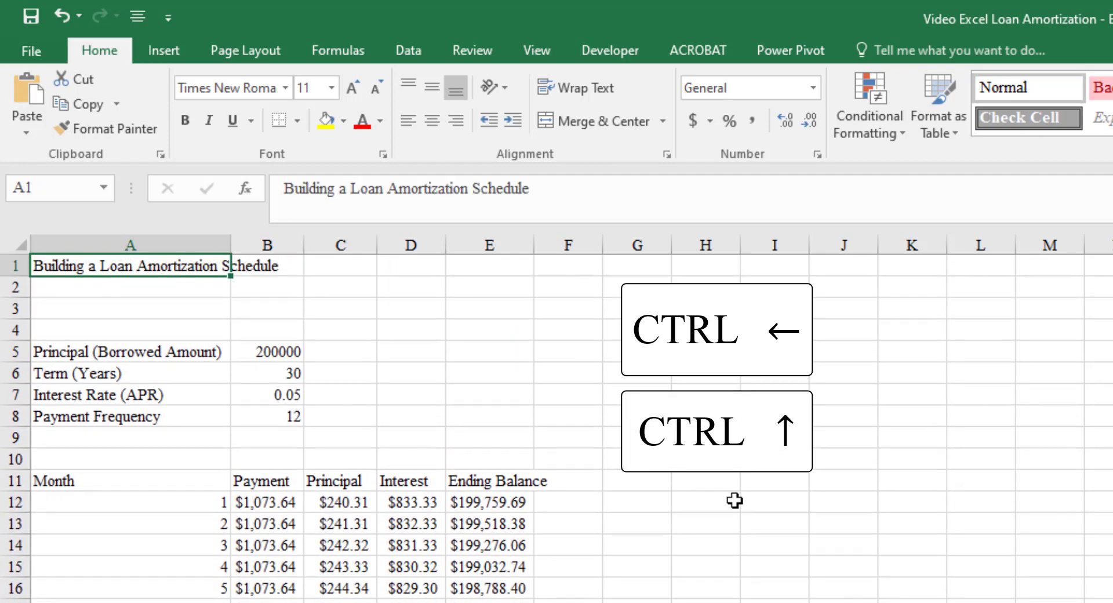
Step: Examine the formula and number format of the first month's payment in B12
key("Down")
key("Down")
key("Down")
key("Down")
key("Down")
key("Down")
key("Down")
key("Down")
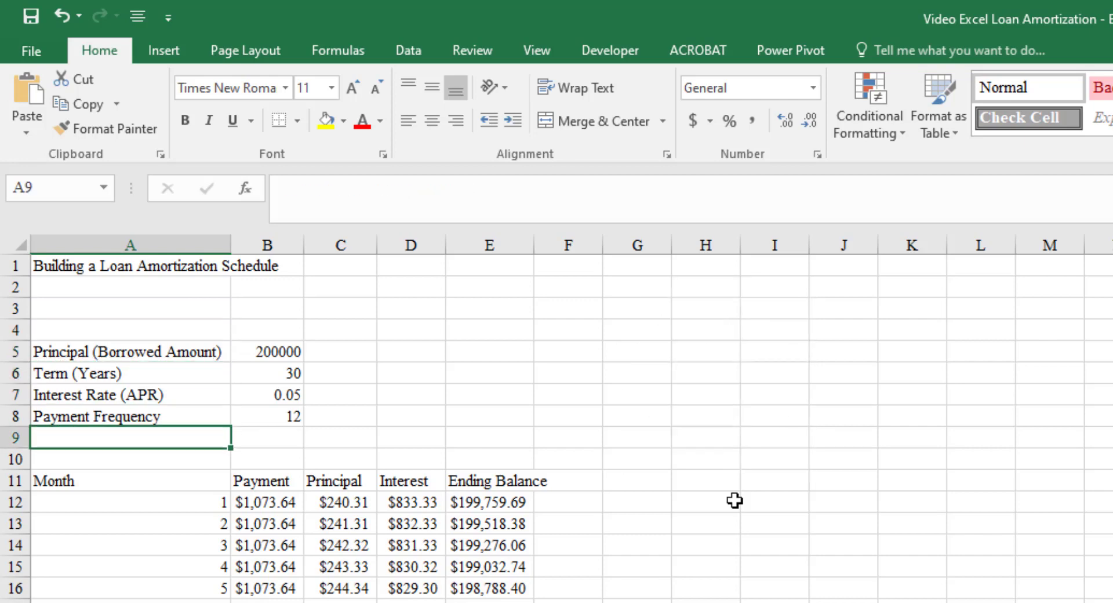
key("Down")
key("Down")
key("Down")
key("Right")
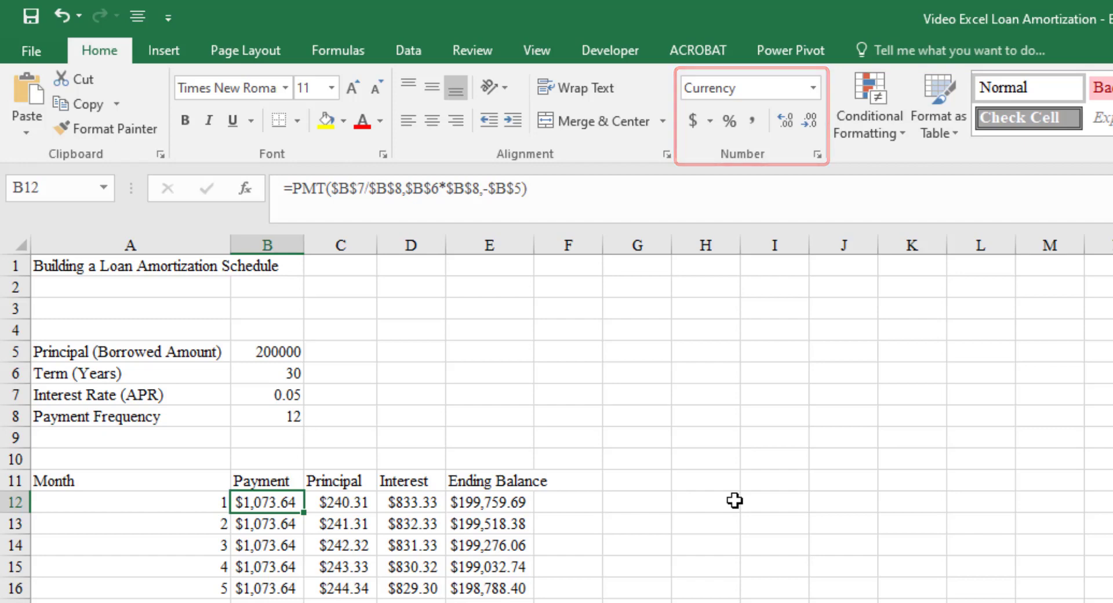
Step: Format the Principal (Borrowed Amount) value in B5 as Currency
key("Up")
key("Up")
key("Up")
key("Up")
key("Up")
key("Up")
key("Up")
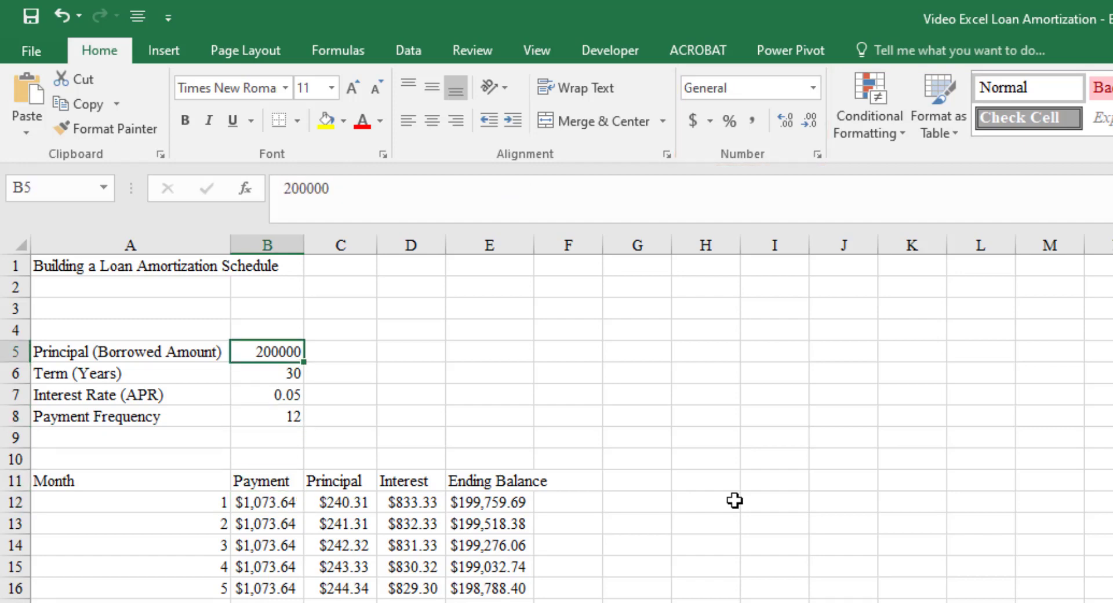
key("alt")
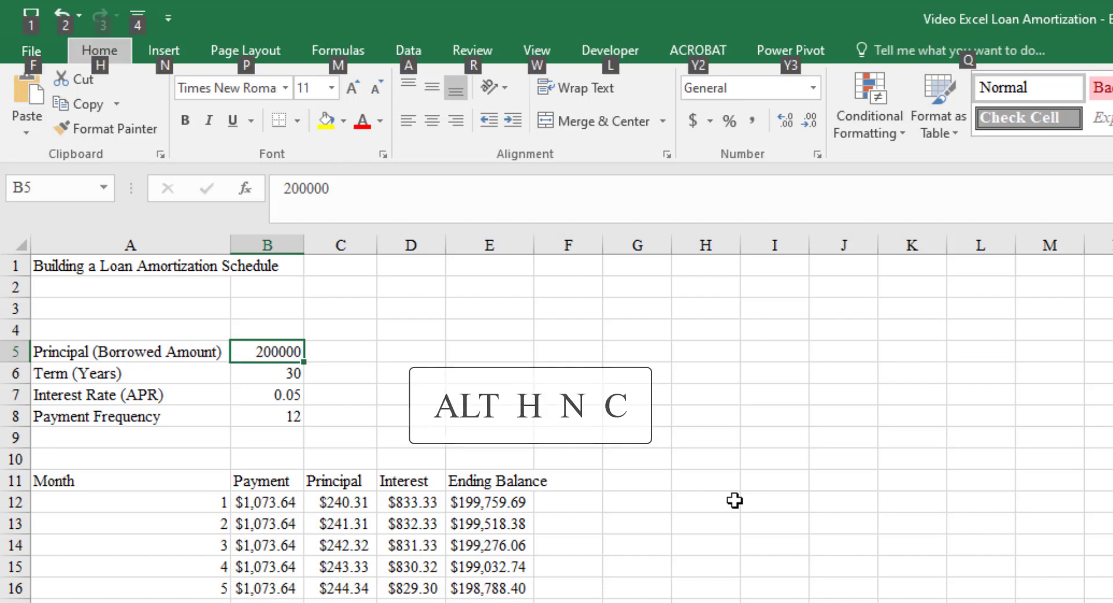
key("h")
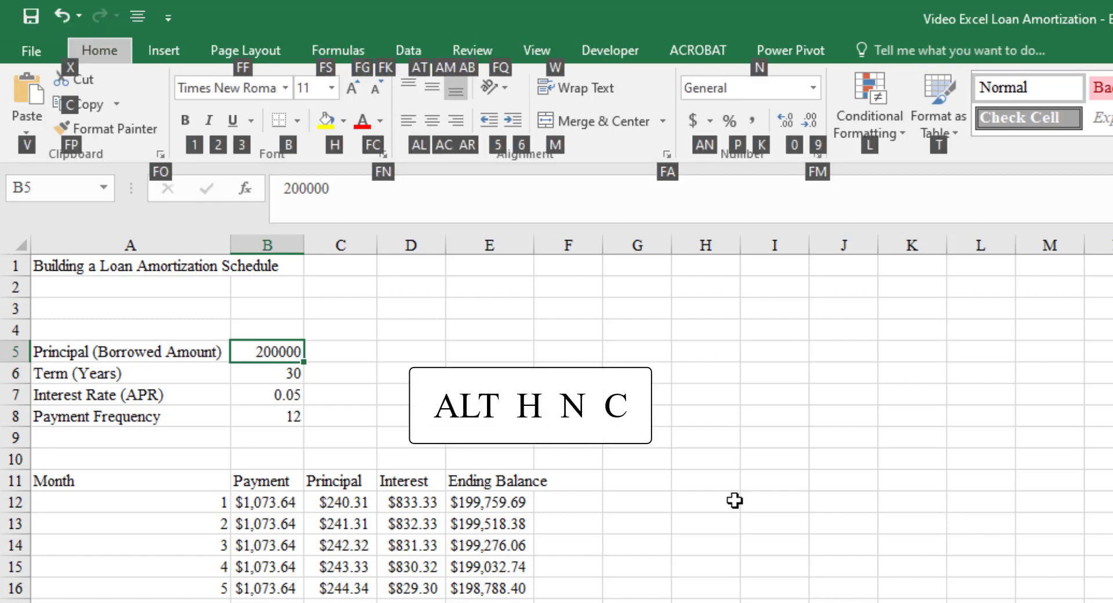
key("n")
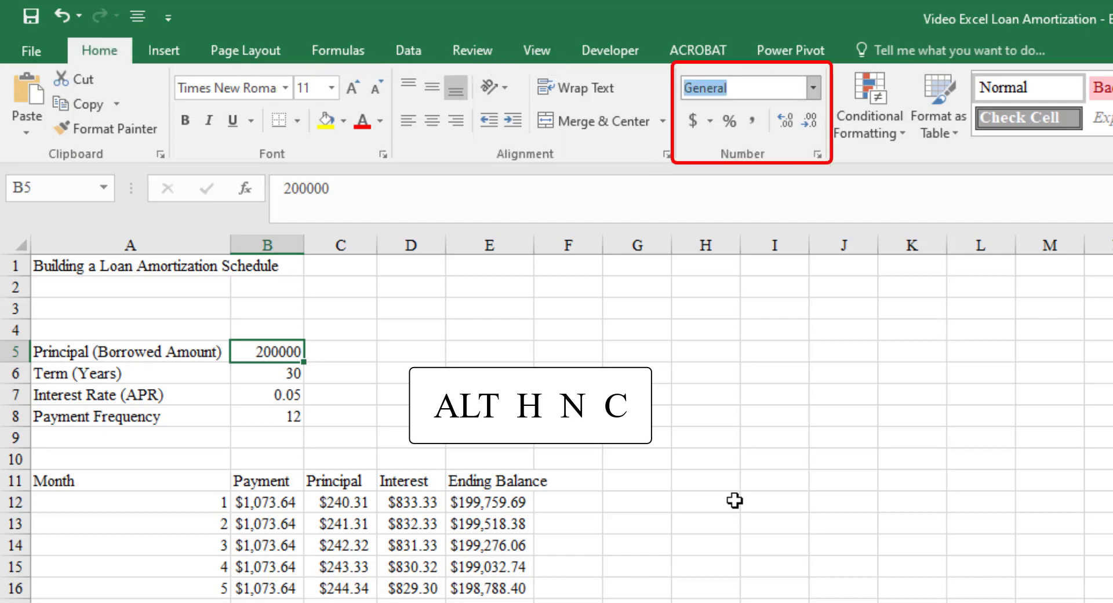
type("cy")
key("Return")
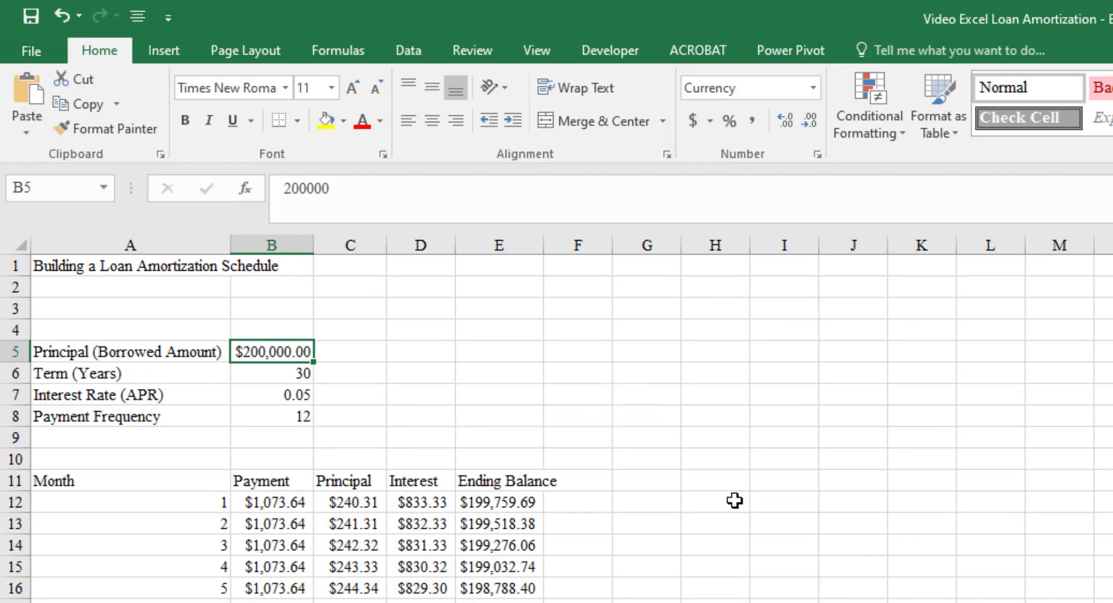
Step: Format the Interest Rate (APR) value in B7 as a percentage
key("Down")
key("Down")
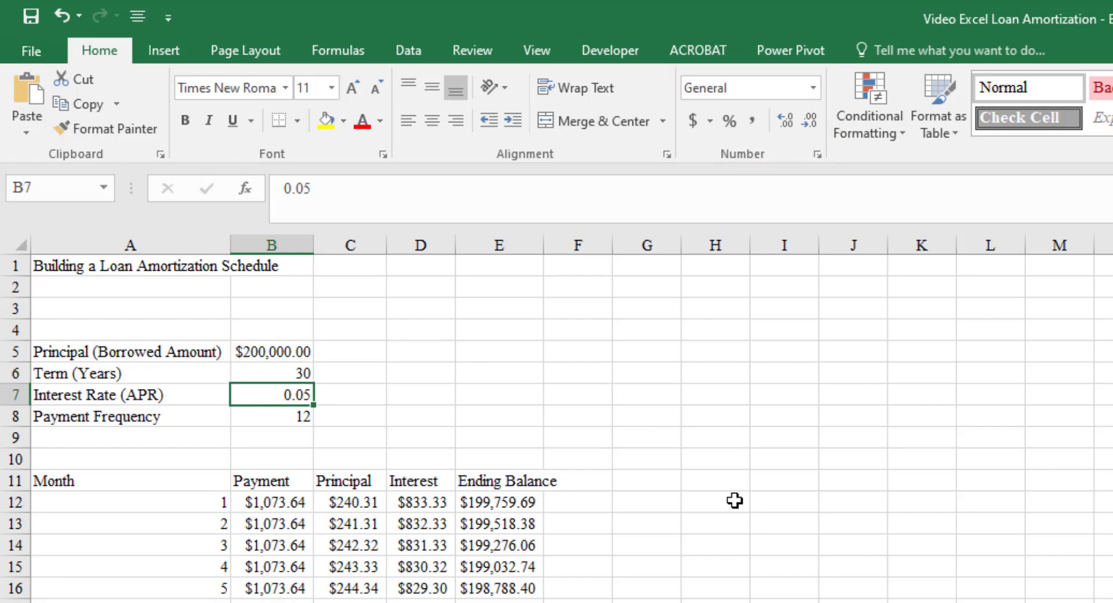
key("alt")
key("h")
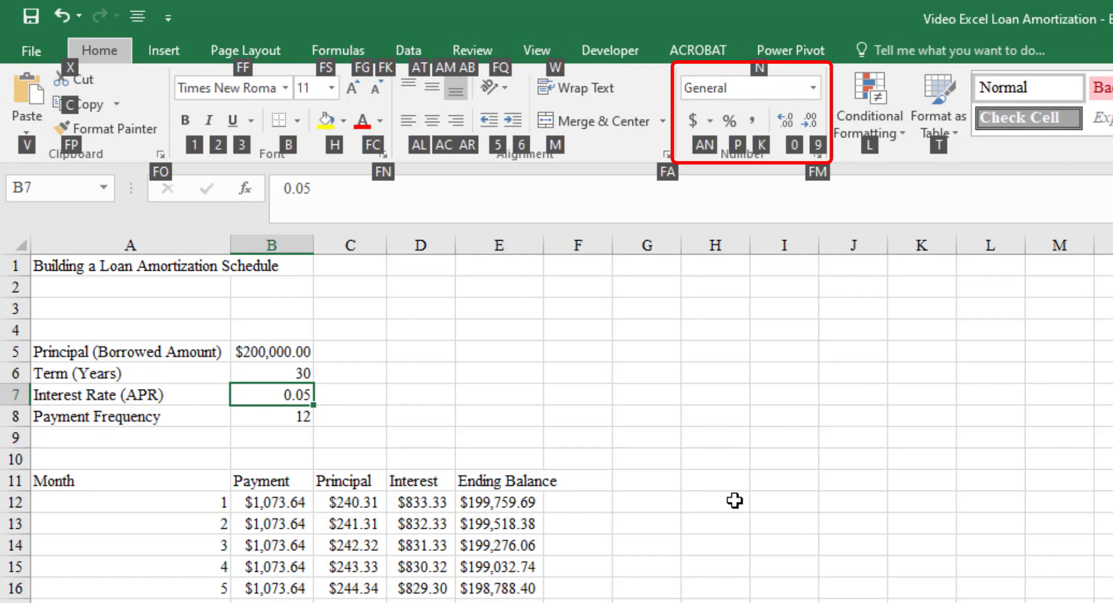
key("p")
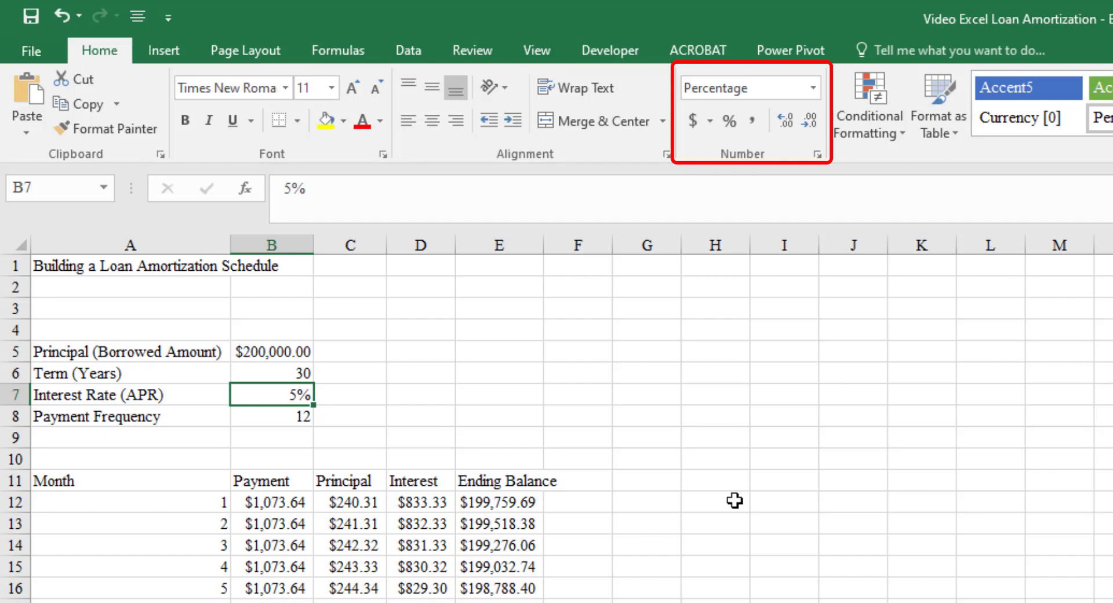
Step: Increase the decimals of the interest rate percentage in B7 to two places
key("alt")
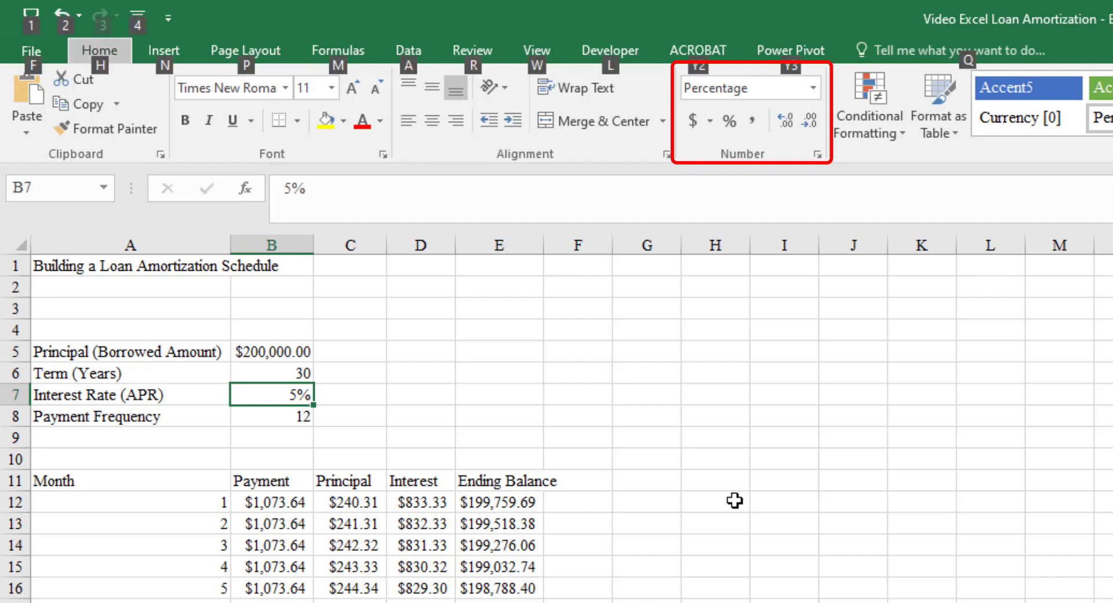
key("h")
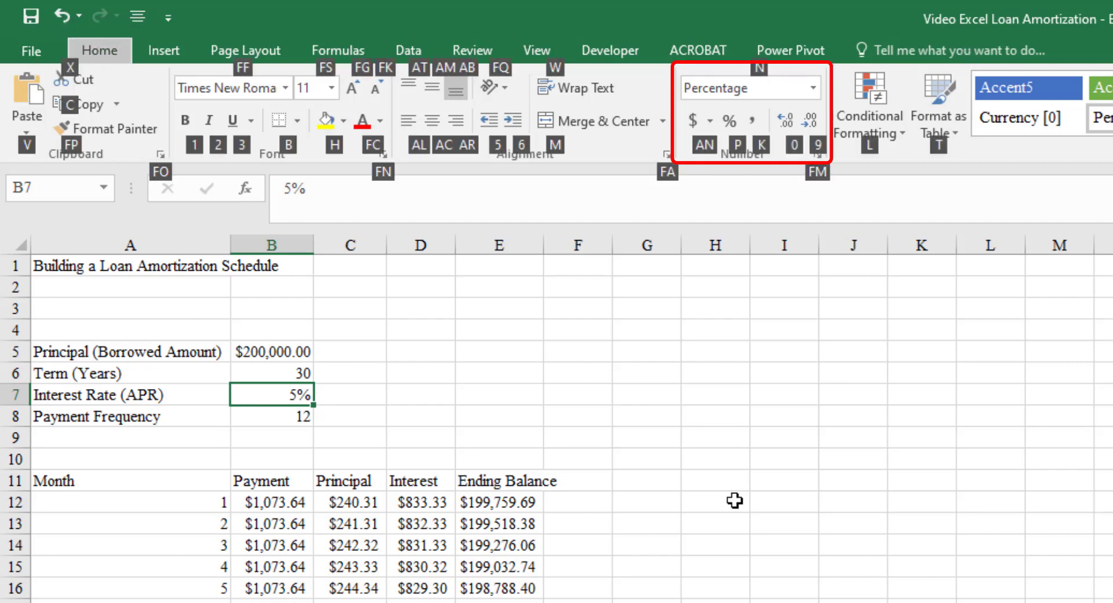
key("0")
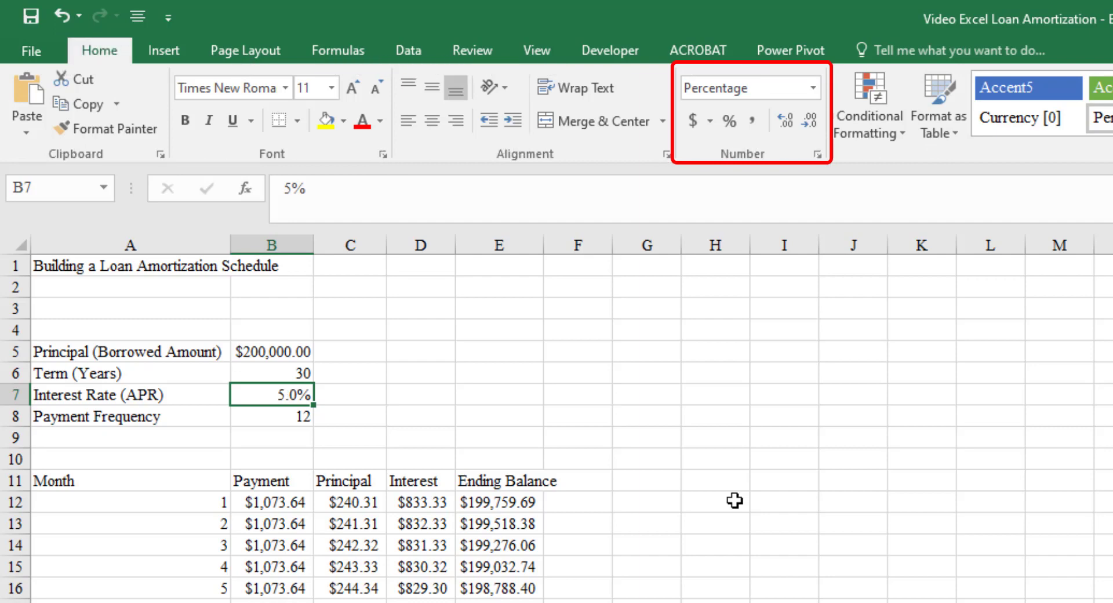
key("alt")
key("h")
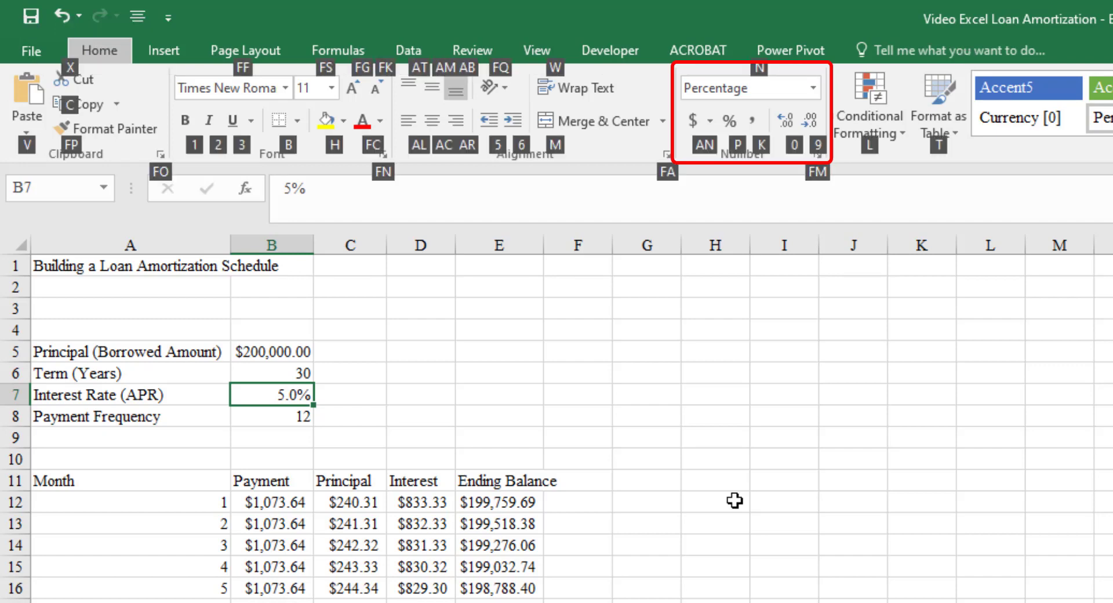
key("0")
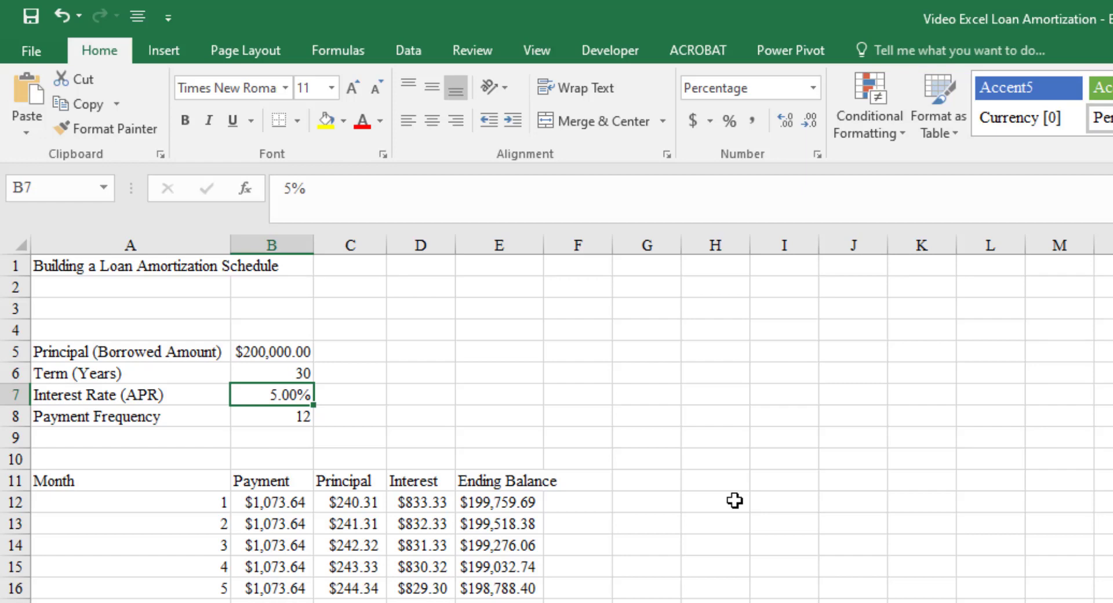
Step: Set the Principal (Borrowed Amount) in B5 to 250000 to test the schedule with a larger loan
key("Down")
key("Down")
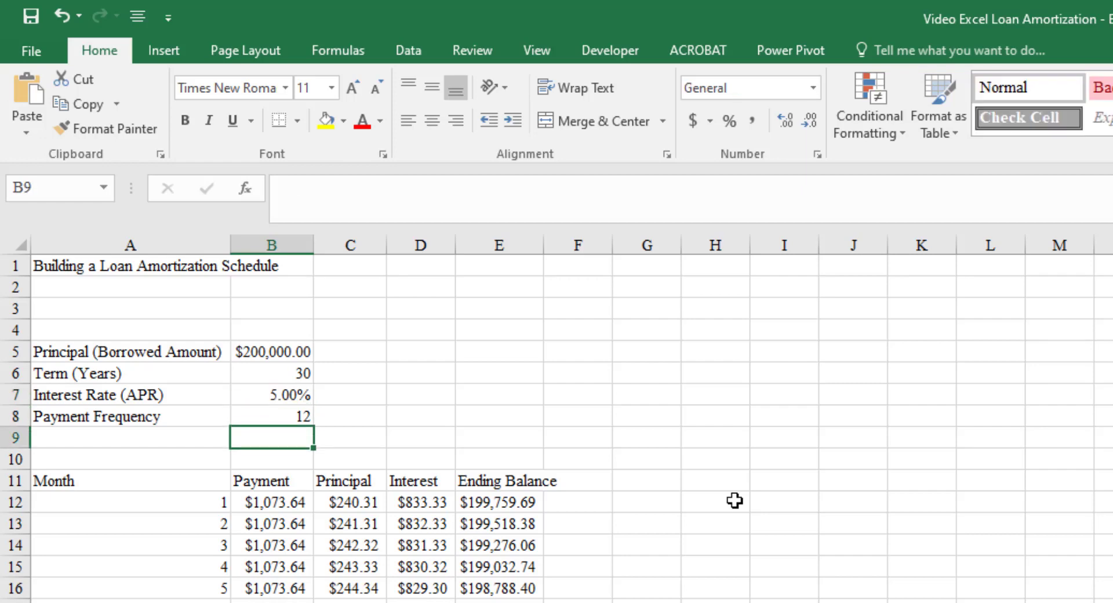
key("Down")
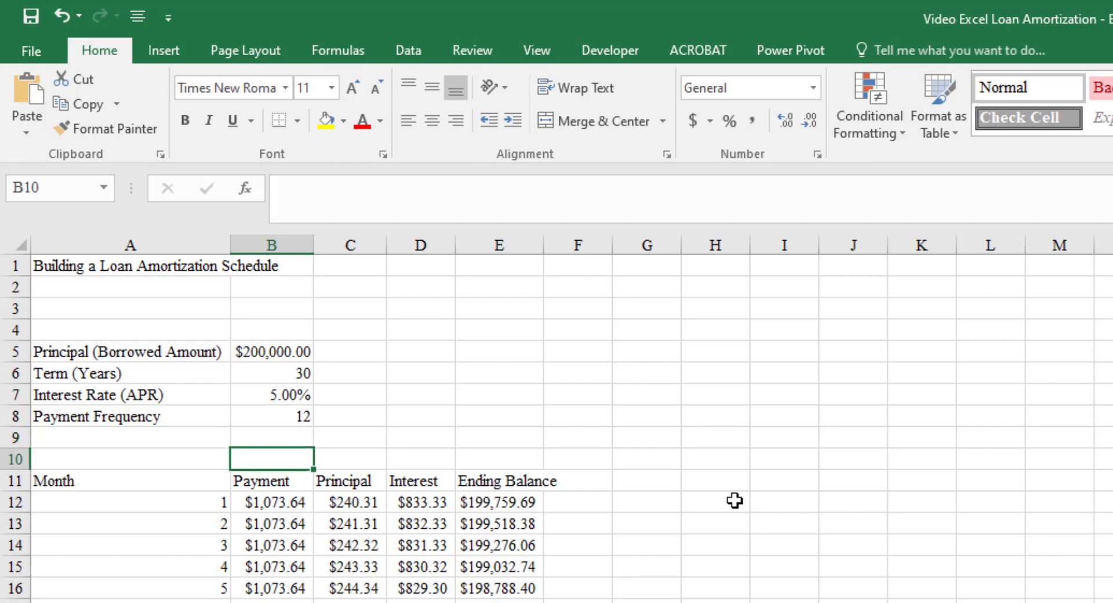
key("Up")
key("Up")
key("Up")
key("Up")
key("Up")
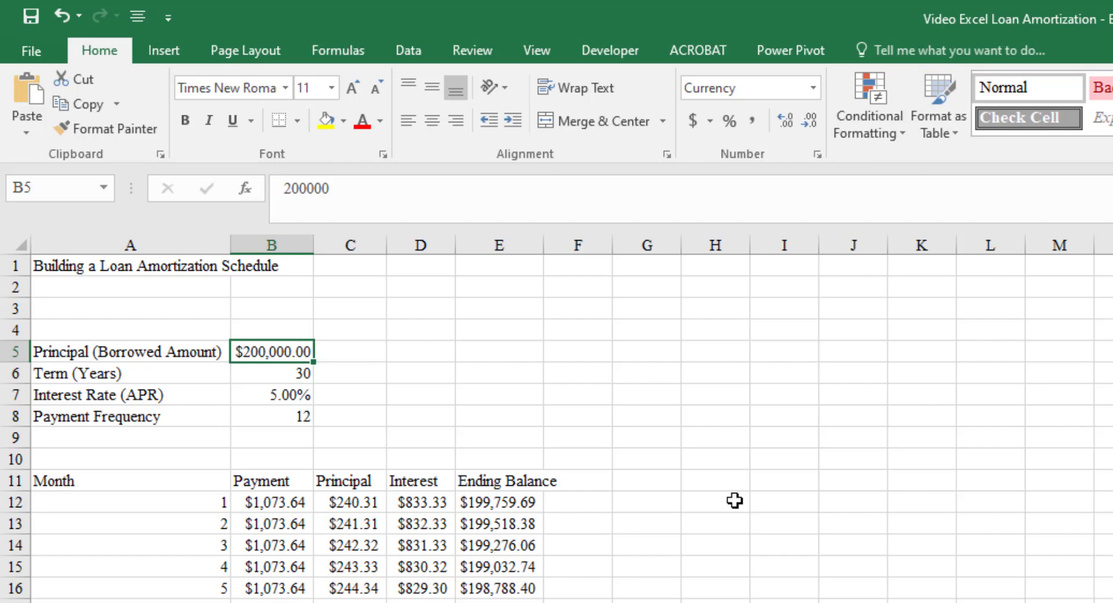
type("250000")
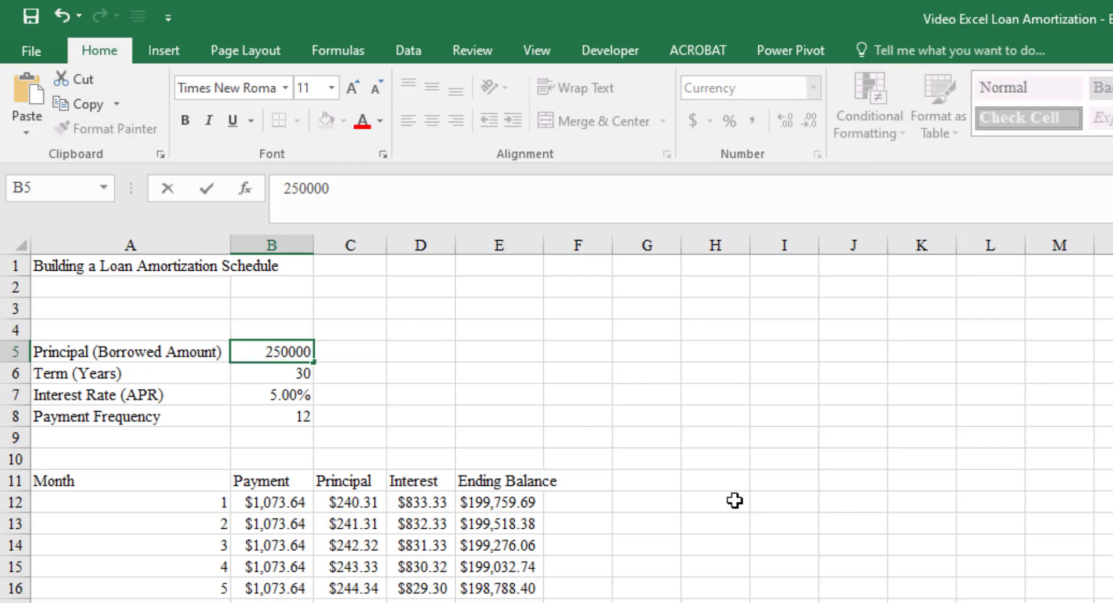
key("Return")
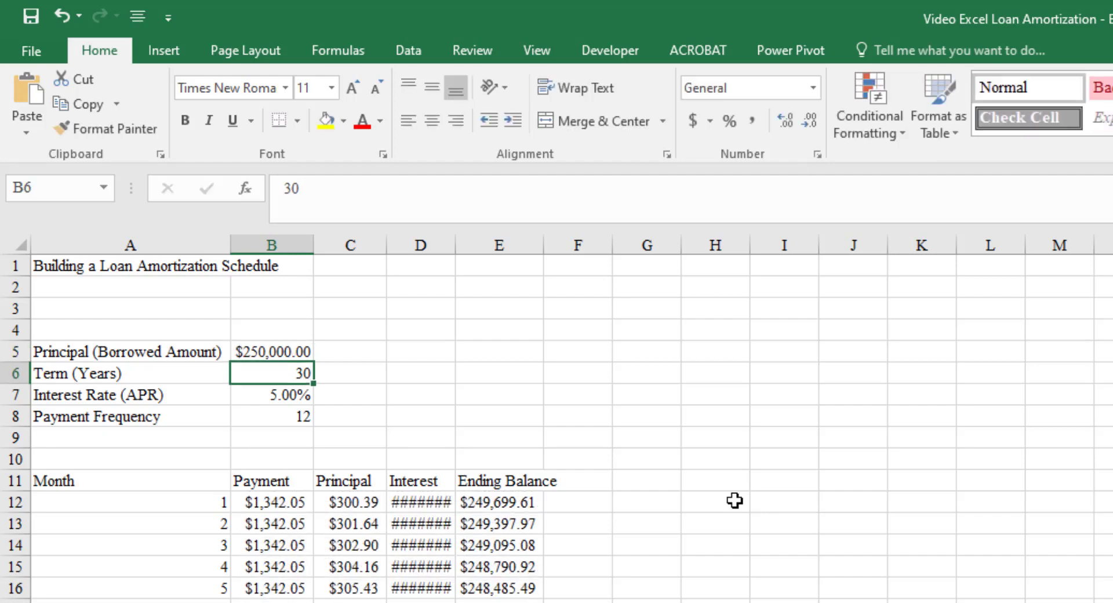
Step: AutoFit the Interest column's width to the first month's interest amount in D12
key("Down")
key("Down")
key("Down")
key("Down")
key("Down")
key("Down")
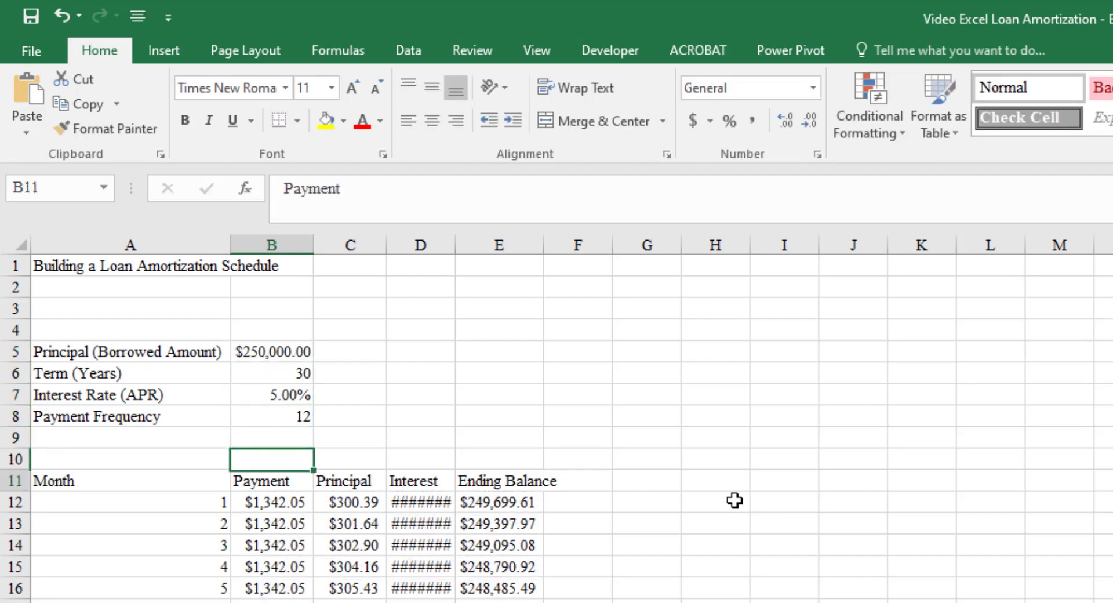
key("Right")
key("Right")
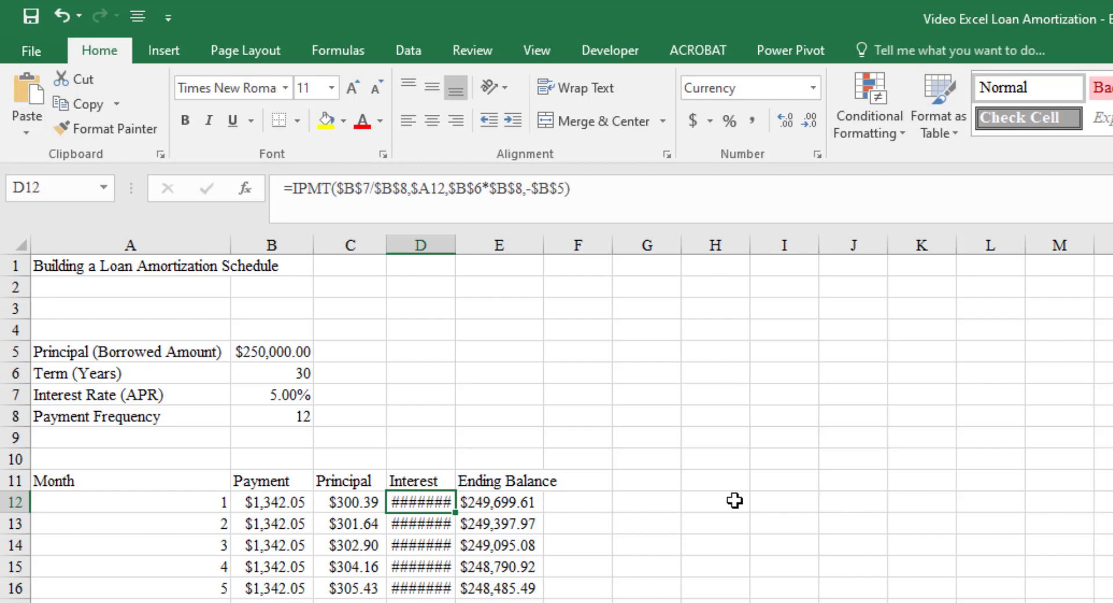
key("alt")
key("h")
key("o")
key("i")
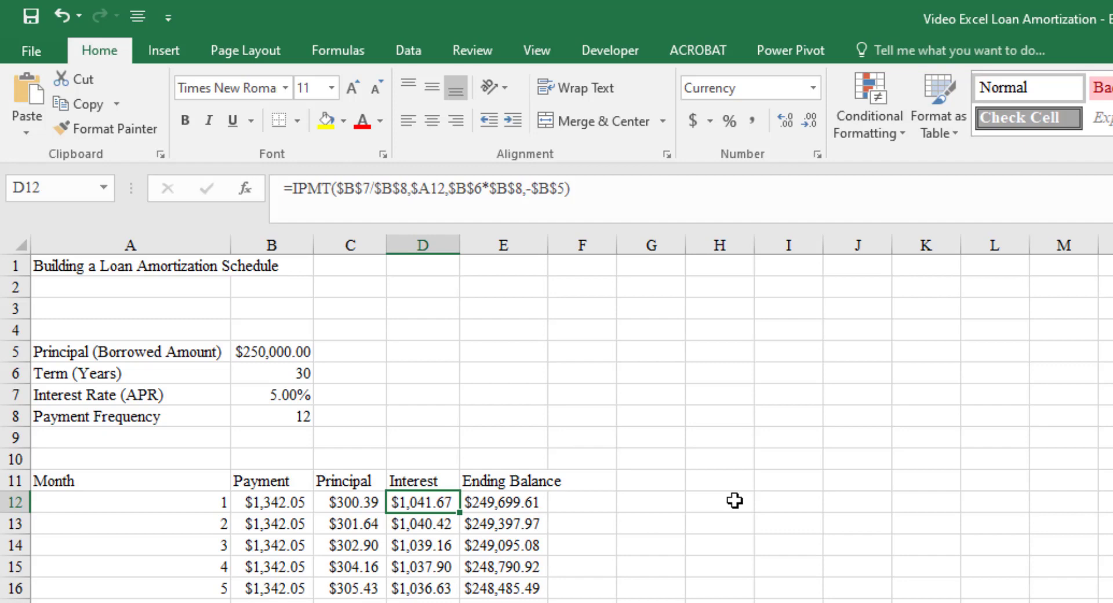
Step: Set the Principal (Borrowed Amount) in B5 back to 200000
key("Up")
key("Up")
key("Up")
key("Up")
key("Up")
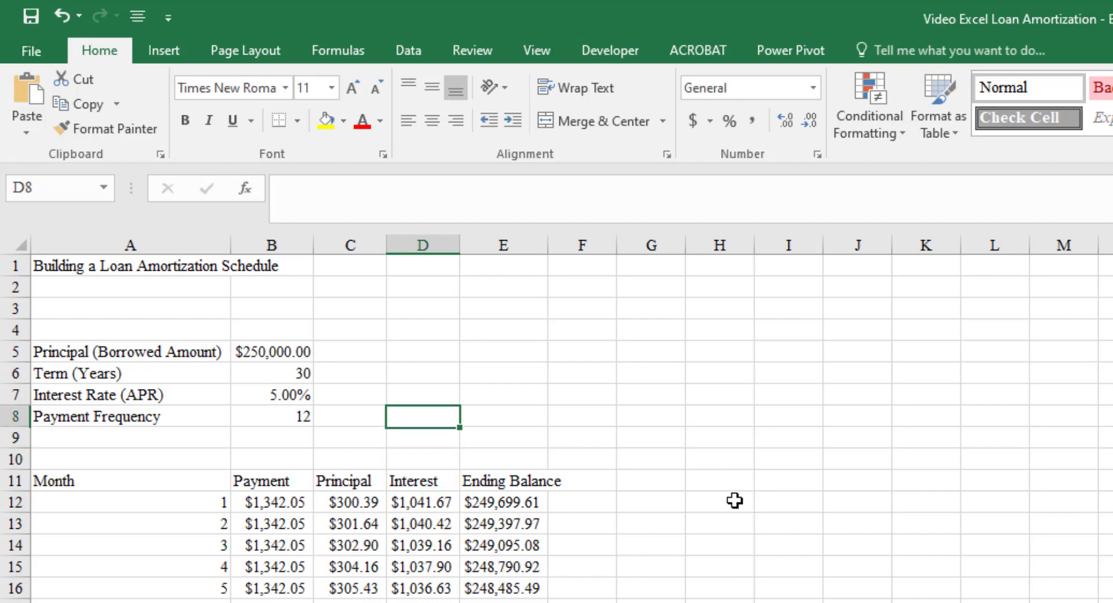
key("Left")
key("Left")
key("Up")
key("Up")
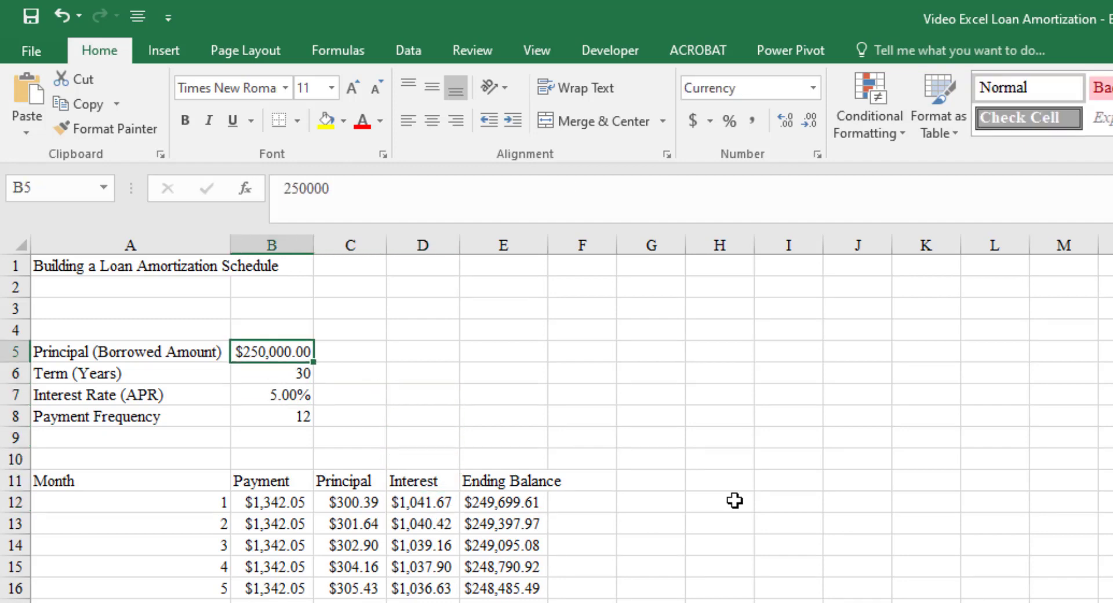
type("200000")
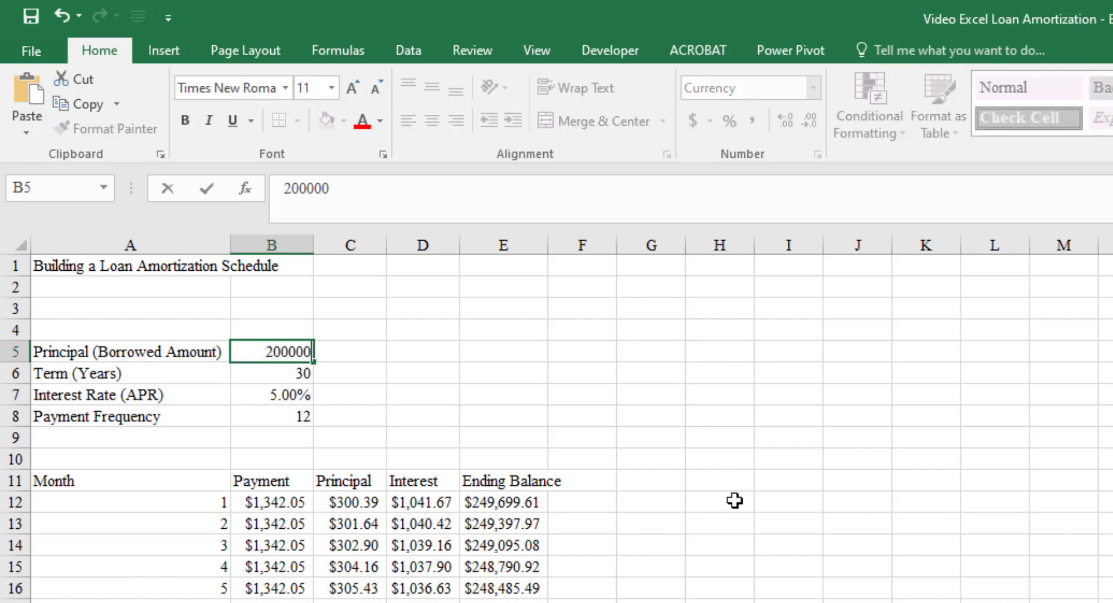
key("Return")
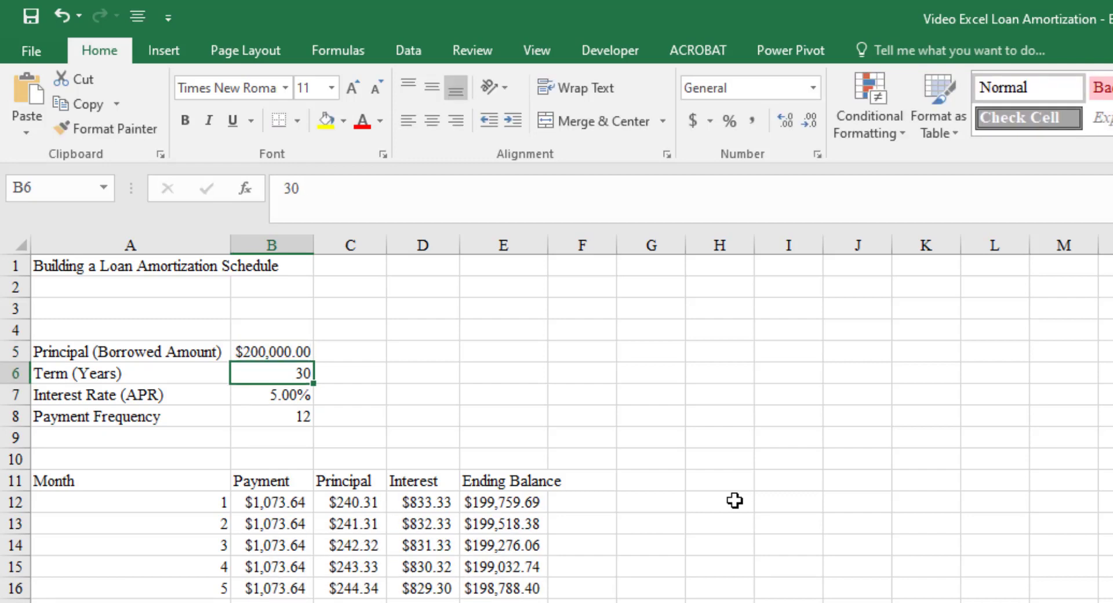
Step: Set the Interest Rate (APR) in B7 to 4.50% and check the first month's payment in B12
key("Down")
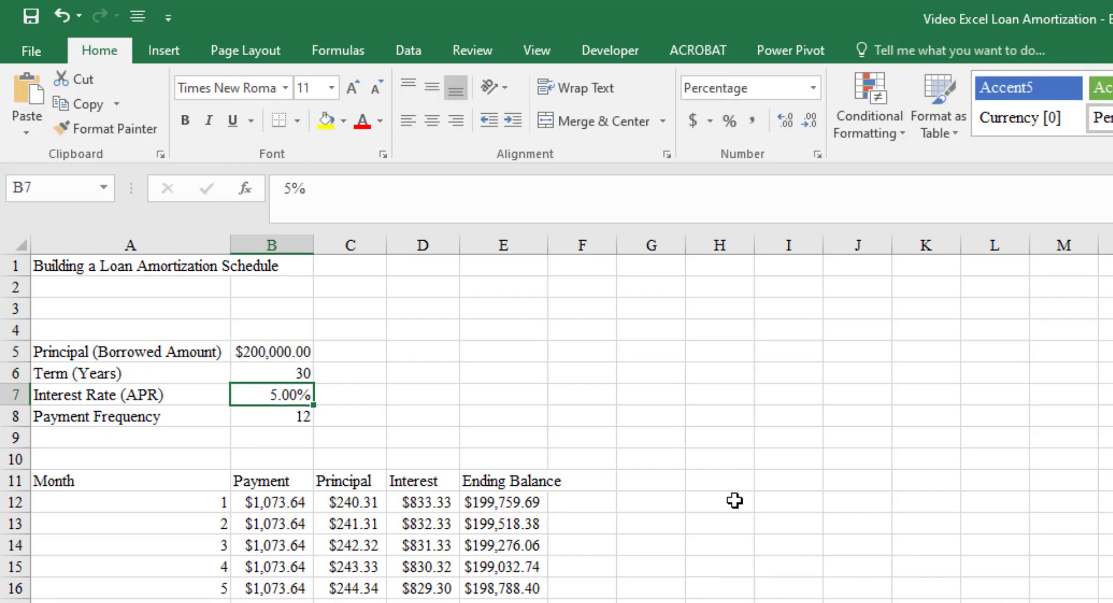
type("4.50%")
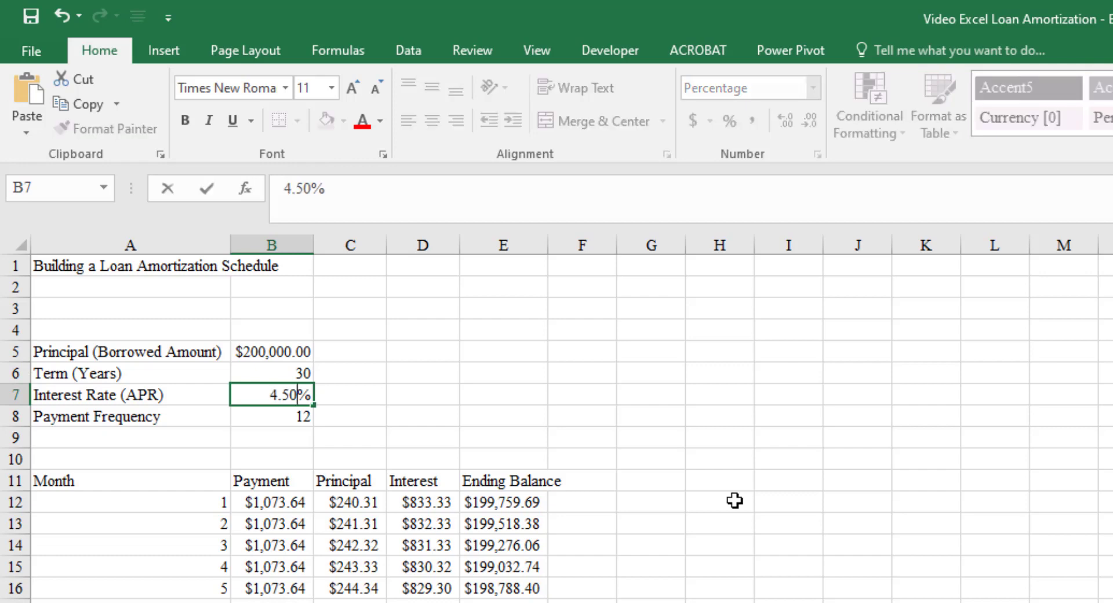
key("Return")
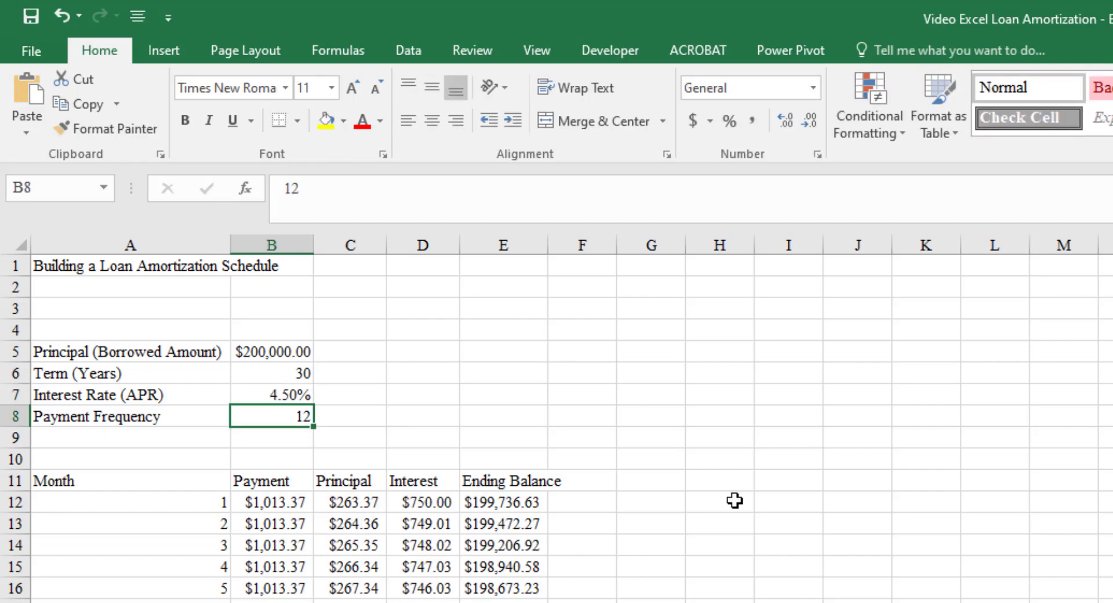
key("Down")
key("Down")
key("Down")
key("Down")
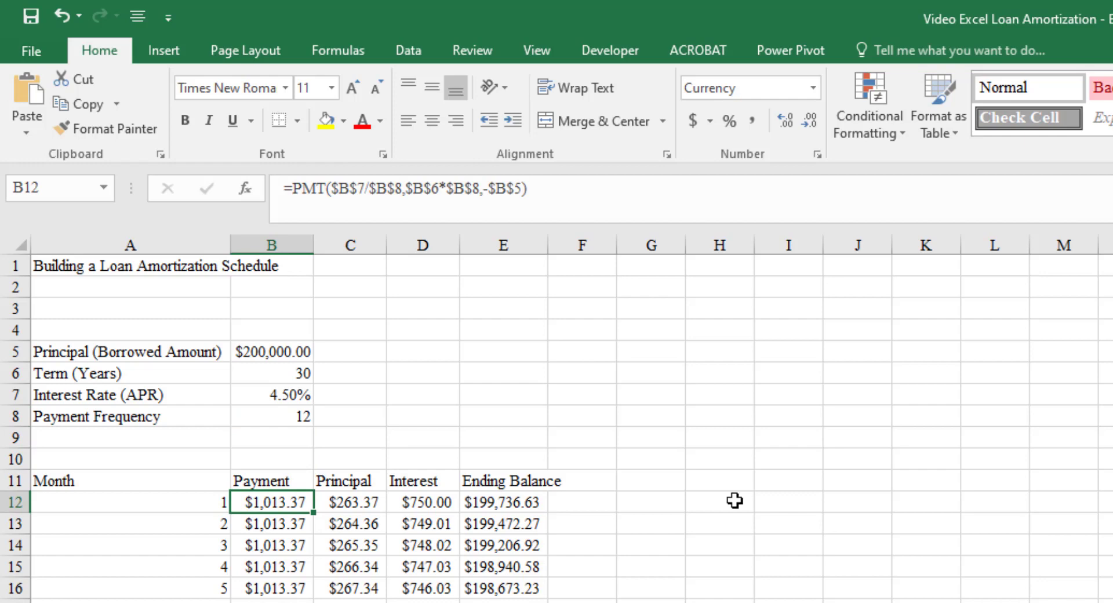